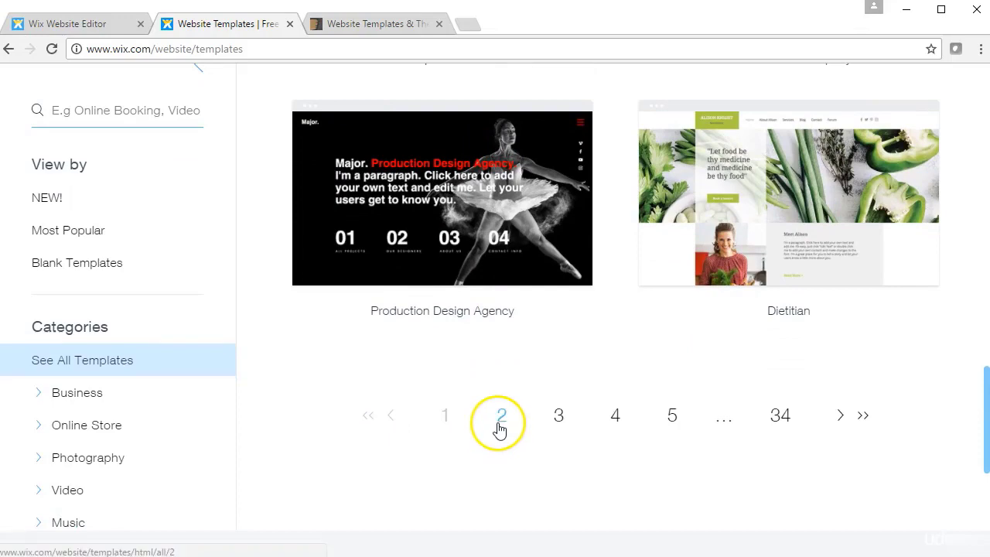
# Browse the second page of the Wix website template gallery.
pyautogui.click(501, 415)
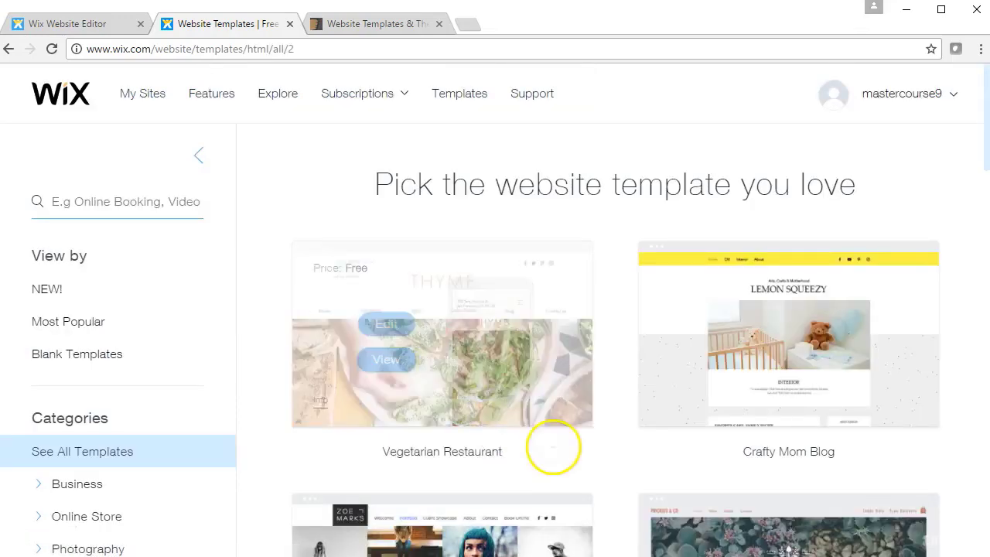
pyautogui.scroll(-3, 552, 447)
pyautogui.scroll(-4, 553, 421)
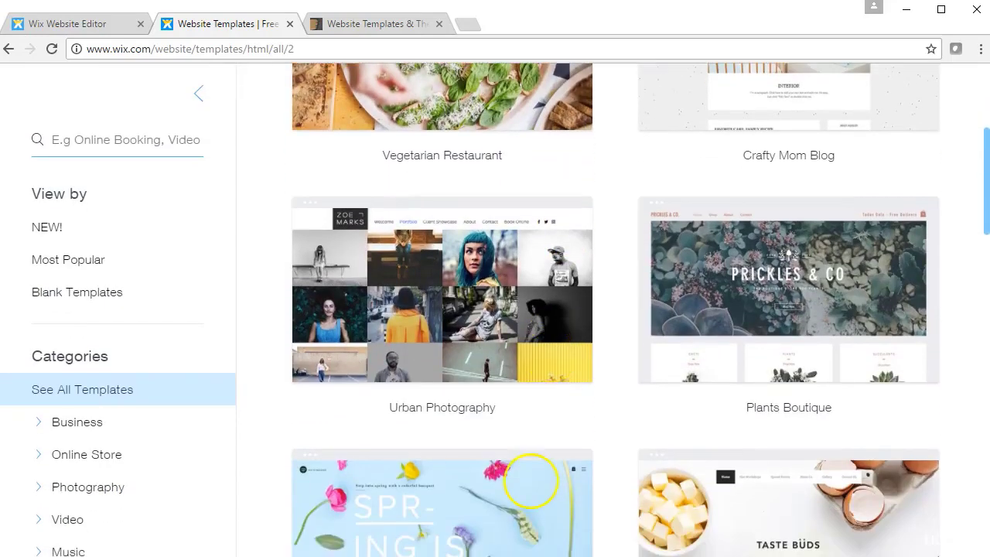
pyautogui.scroll(2, 497, 469)
pyautogui.scroll(5, 497, 469)
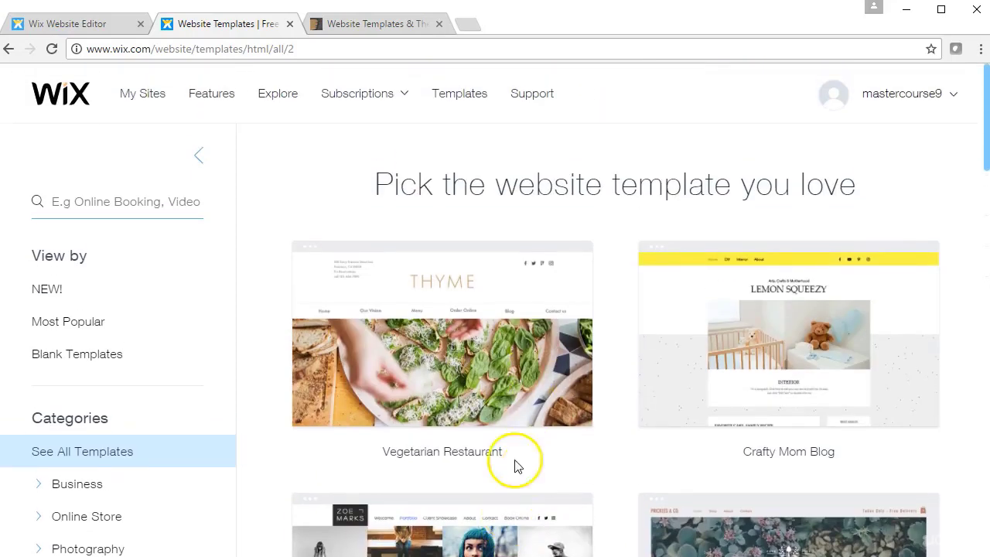
# Switch to the ThemeForest site and look through its featured and newest website templates.
pyautogui.click(380, 30)
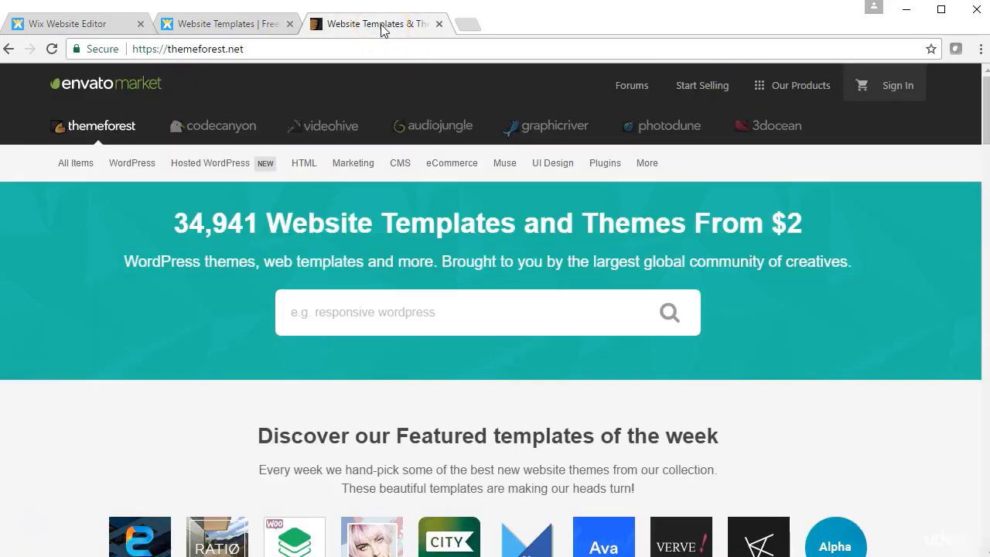
pyautogui.click(278, 51)
pyautogui.click(294, 54)
pyautogui.click(986, 133)
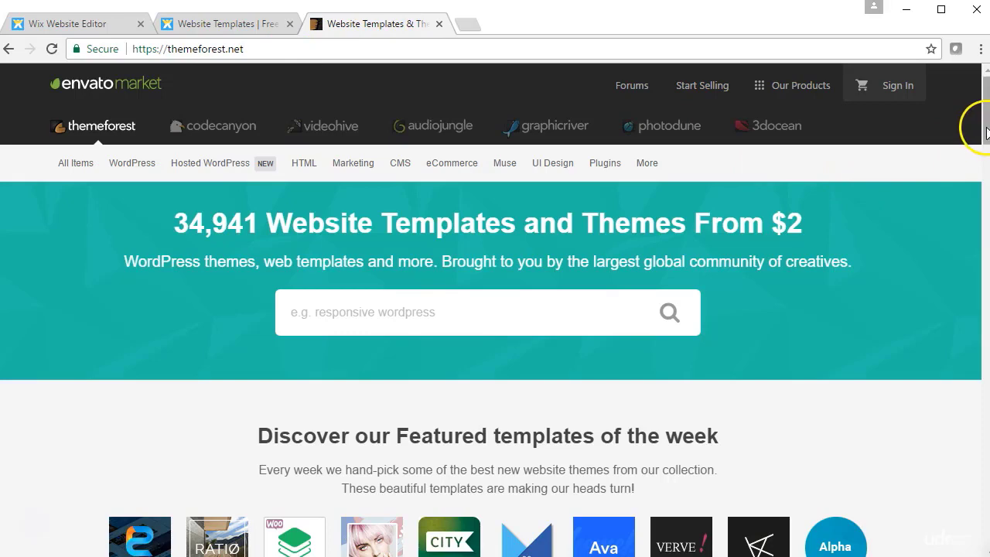
pyautogui.moveTo(987, 133); pyautogui.dragTo(986, 108)
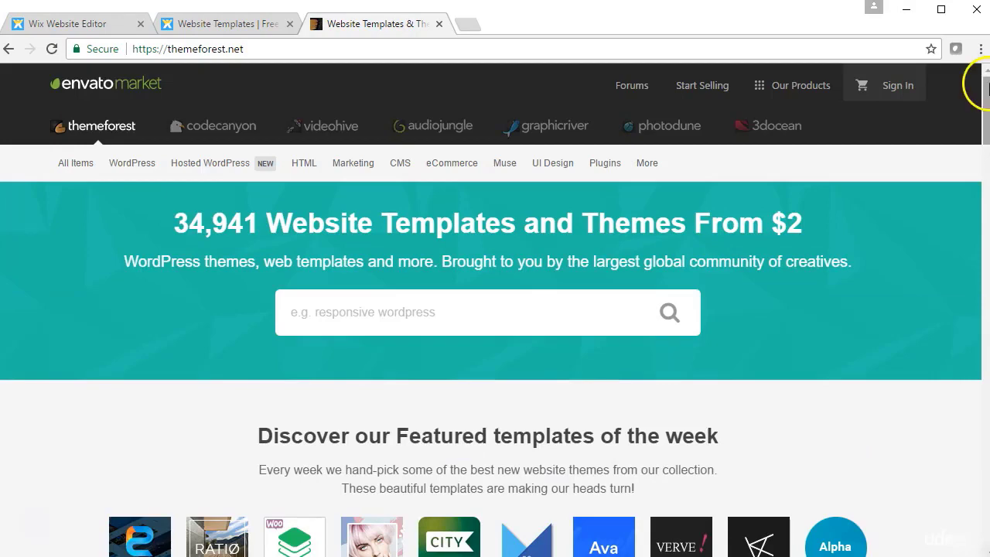
pyautogui.moveTo(986, 101); pyautogui.dragTo(982, 157)
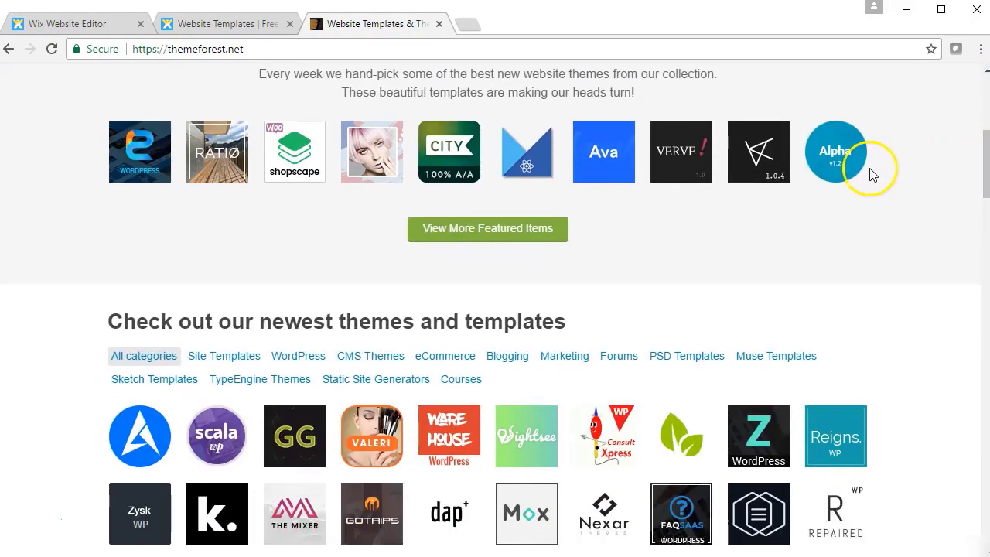
# Open the featured Verve BigCommerce theme and examine its live preview.
pyautogui.moveTo(692, 160)
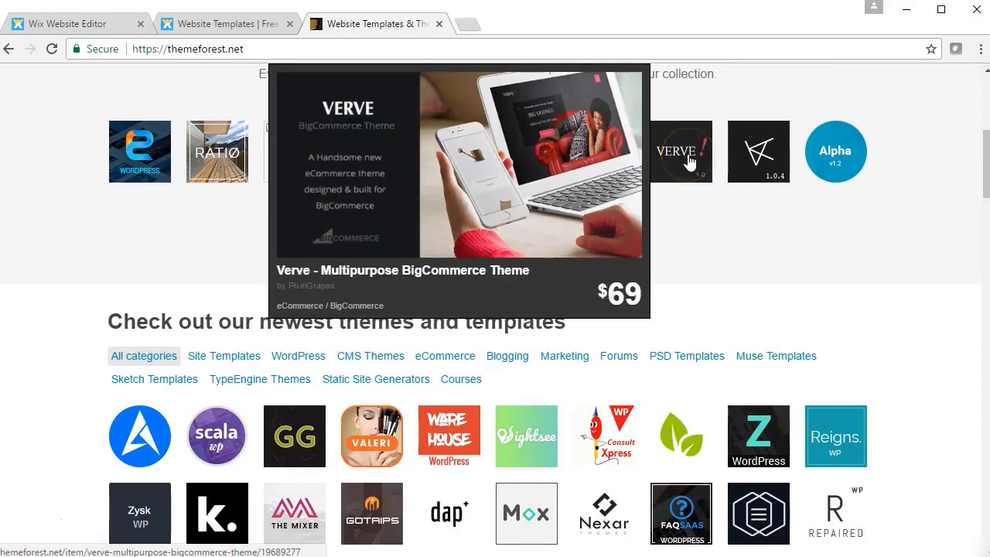
pyautogui.click(689, 158)
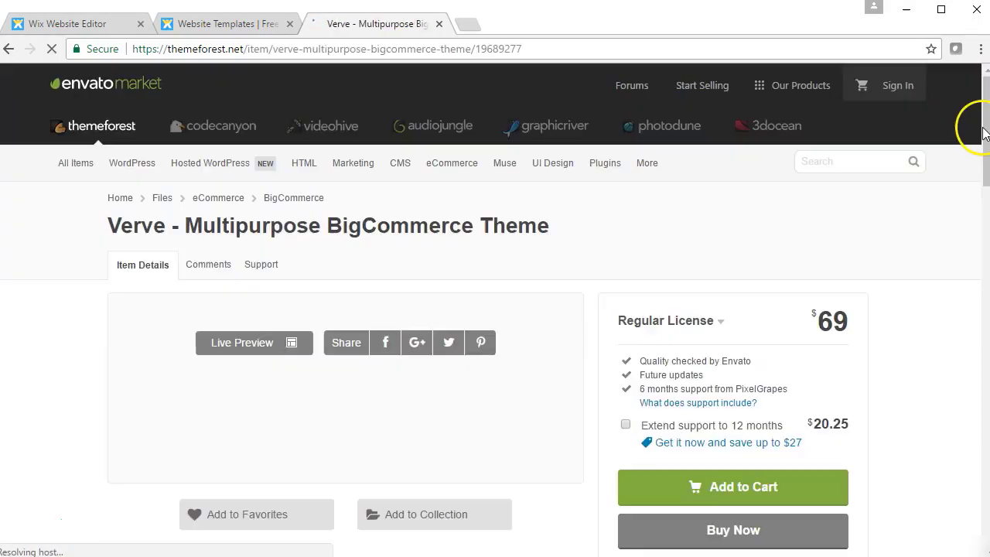
pyautogui.scroll(-2, 985, 124)
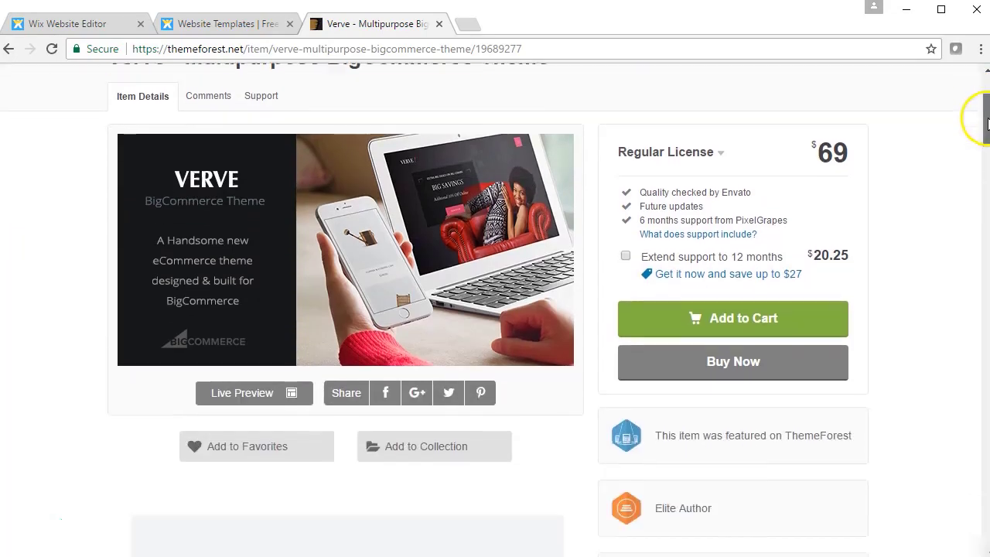
pyautogui.click(229, 349)
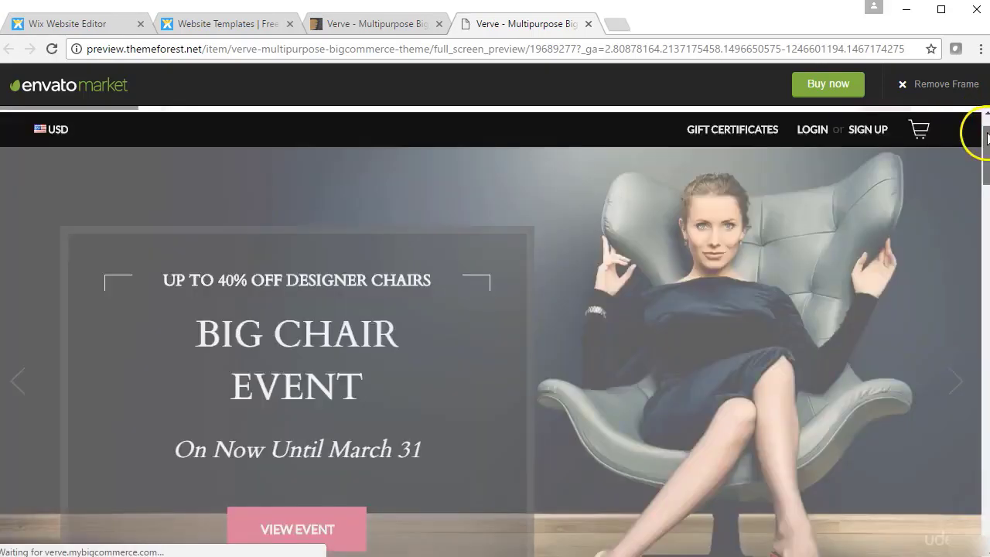
pyautogui.moveTo(986, 136); pyautogui.dragTo(985, 97)
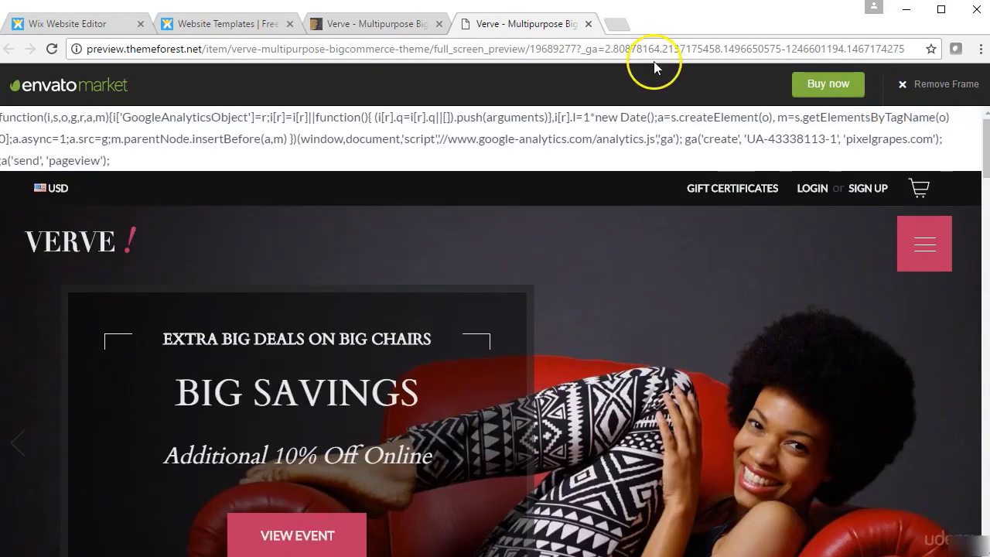
# Go back from the Verve item page to the beginning of the ThemeForest home page.
pyautogui.click(377, 24)
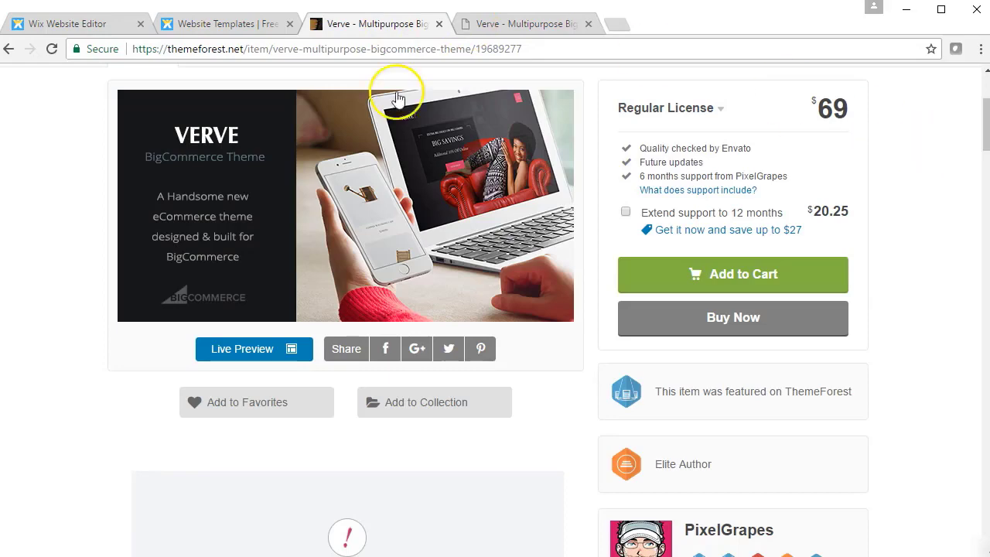
pyautogui.click(11, 49)
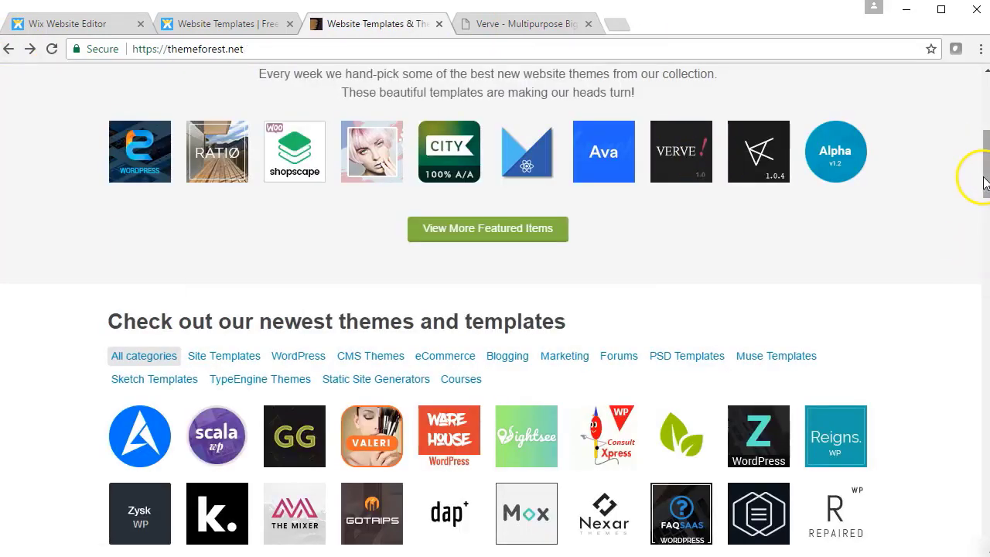
pyautogui.moveTo(979, 186); pyautogui.dragTo(989, 127)
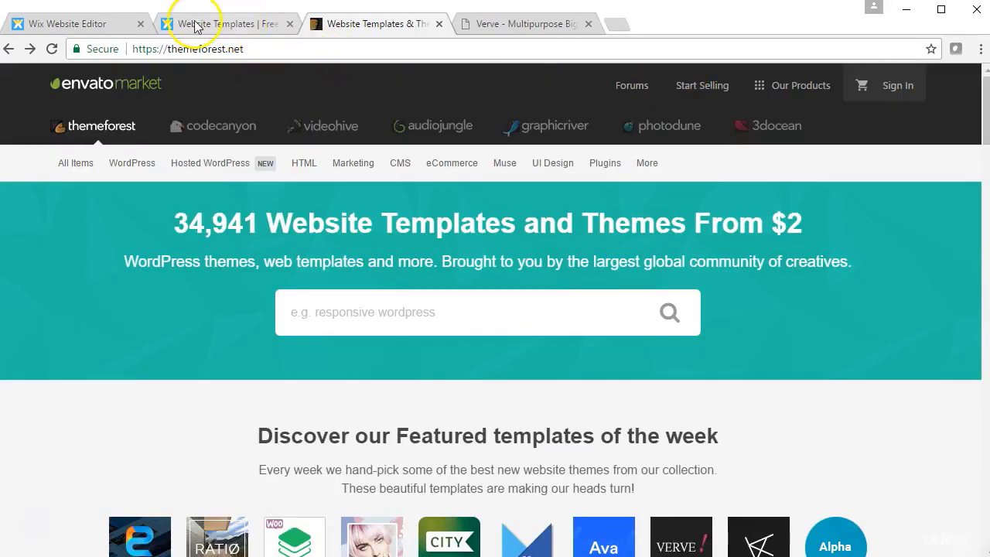
# Switch to the Wix editor and view the site's ABOUT and SERVICES pages, then the HOME page down to its footer.
pyautogui.click(92, 21)
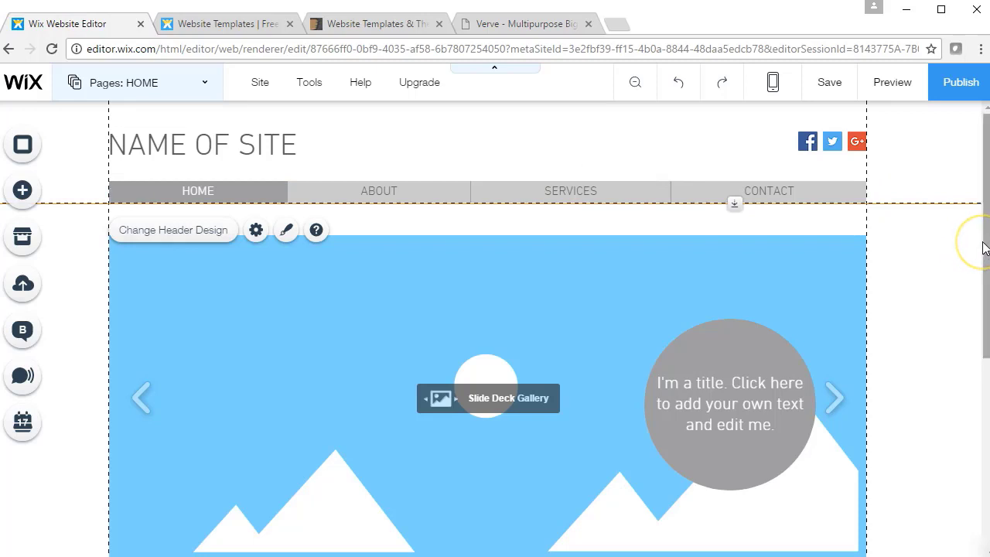
pyautogui.click(195, 82)
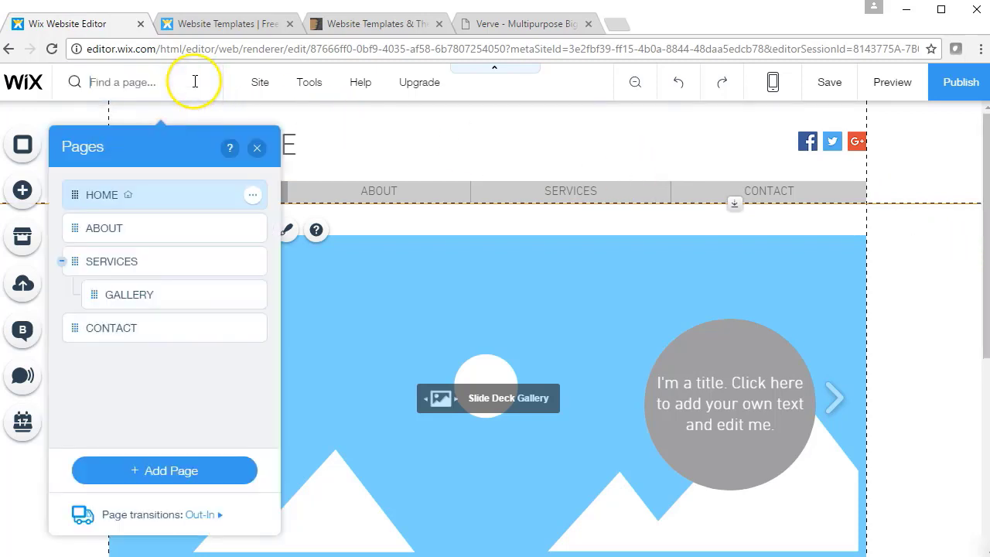
pyautogui.click(141, 227)
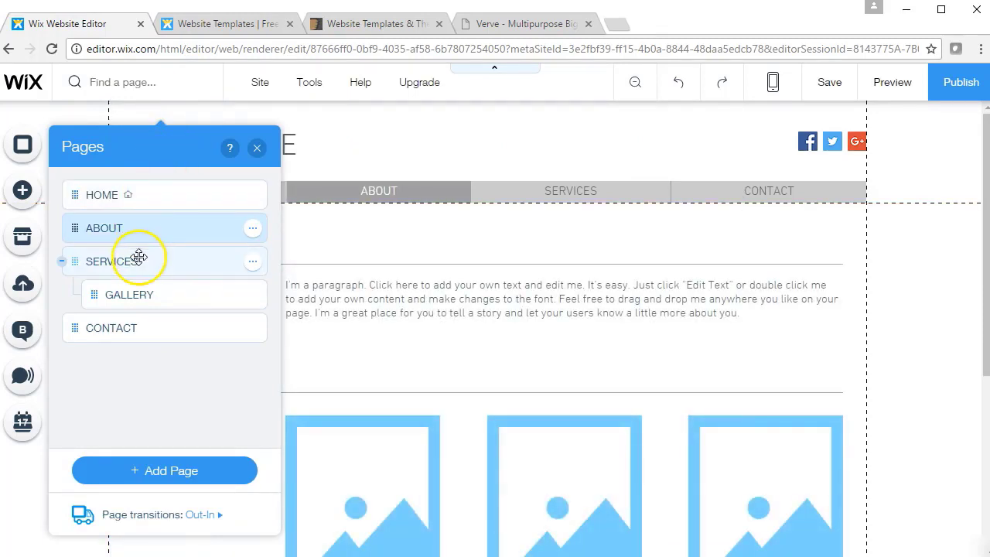
pyautogui.click(138, 260)
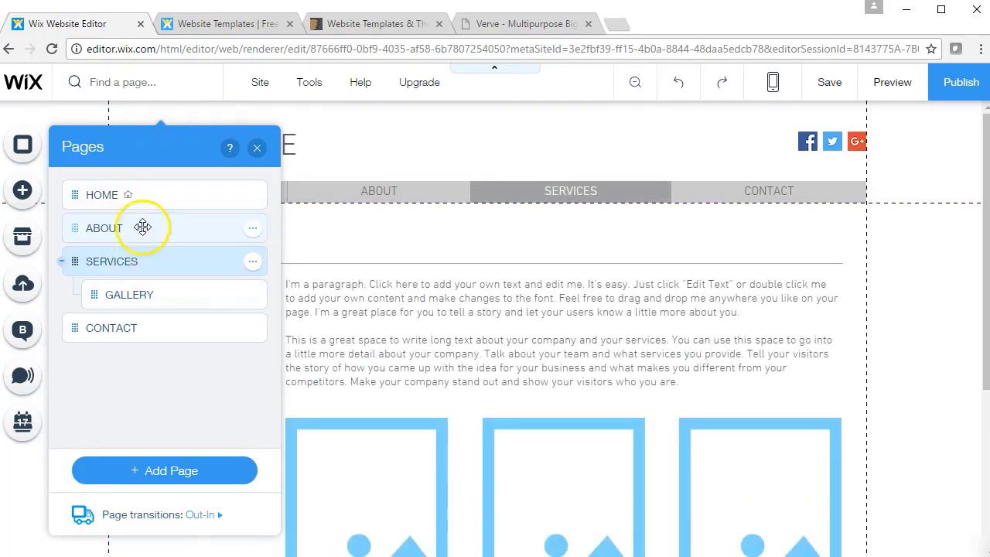
pyautogui.click(154, 192)
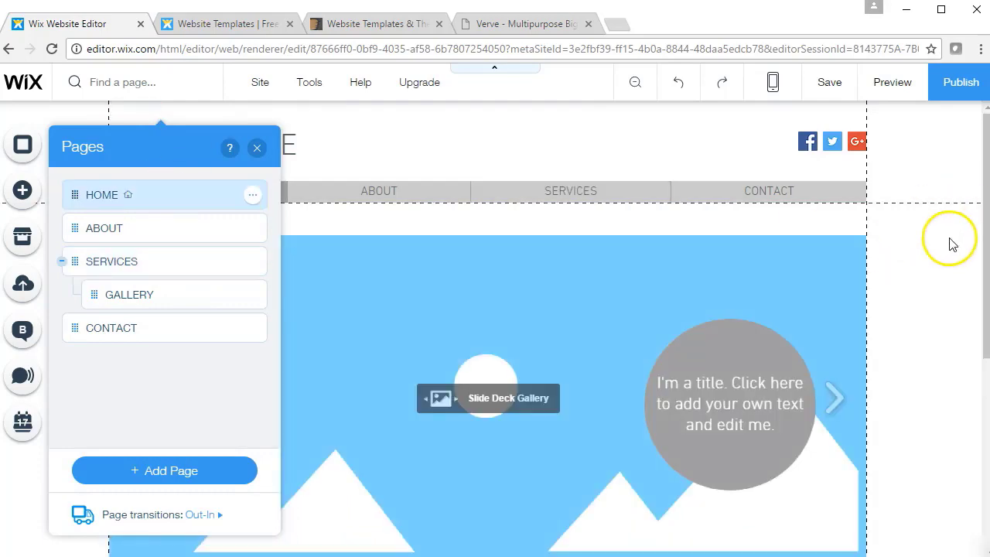
pyautogui.click(950, 241)
pyautogui.moveTo(984, 202); pyautogui.dragTo(979, 441)
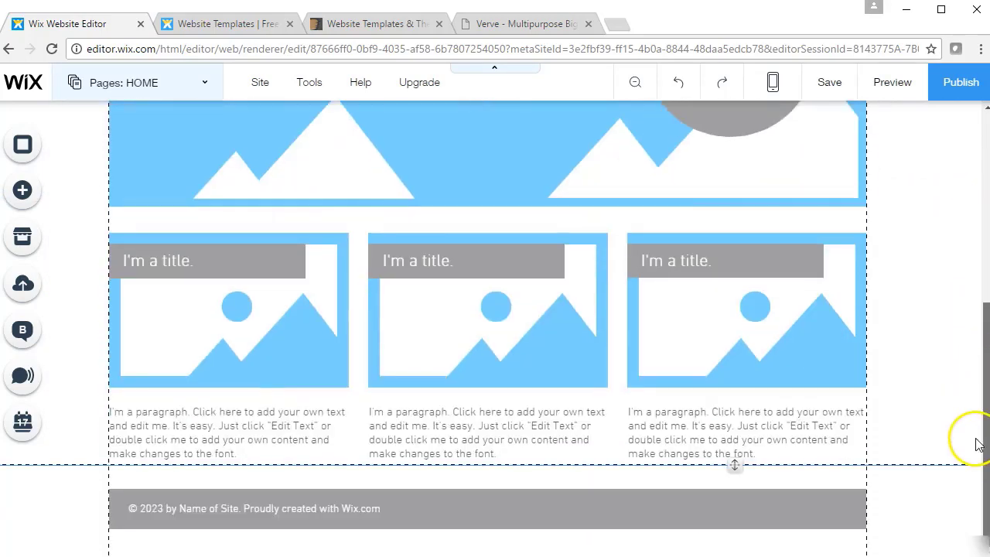
# Review the ABOUT page down to its footer, then return to the HOME page and dismiss the page list.
pyautogui.click(106, 83)
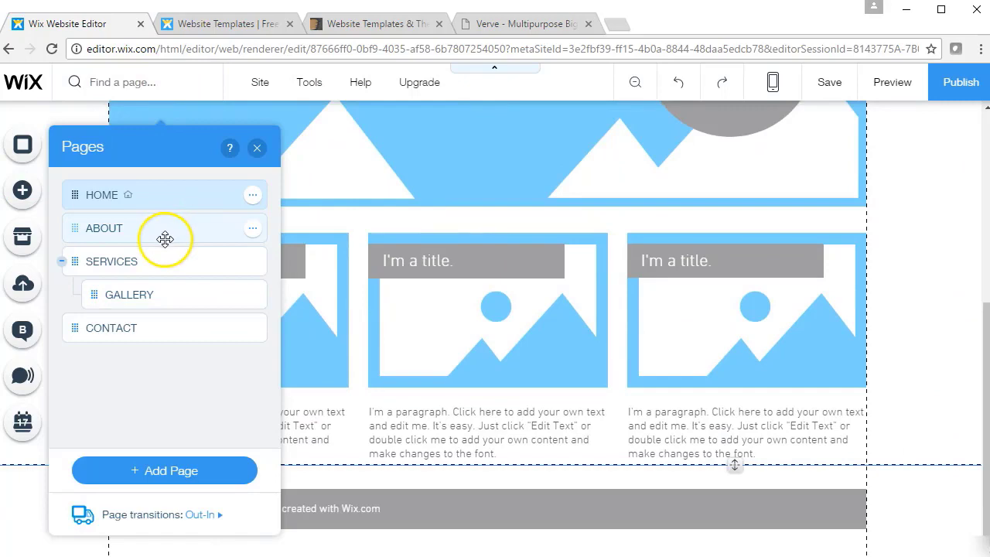
pyautogui.click(165, 239)
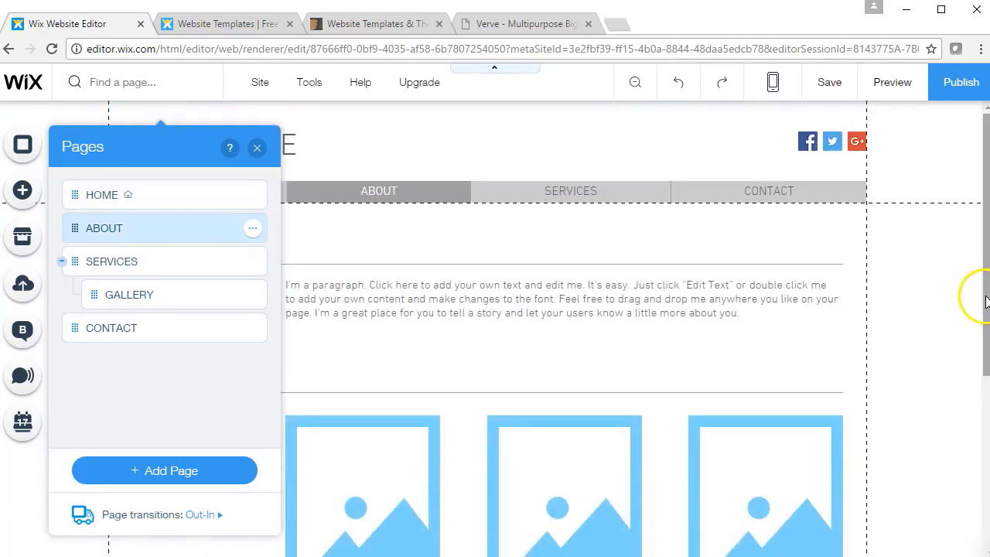
pyautogui.moveTo(986, 300); pyautogui.dragTo(968, 481)
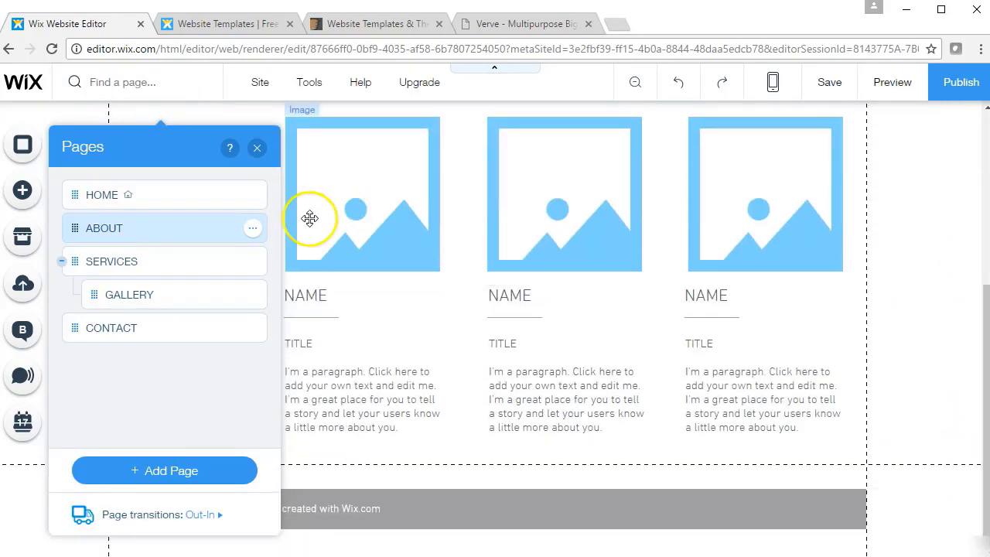
pyautogui.click(150, 198)
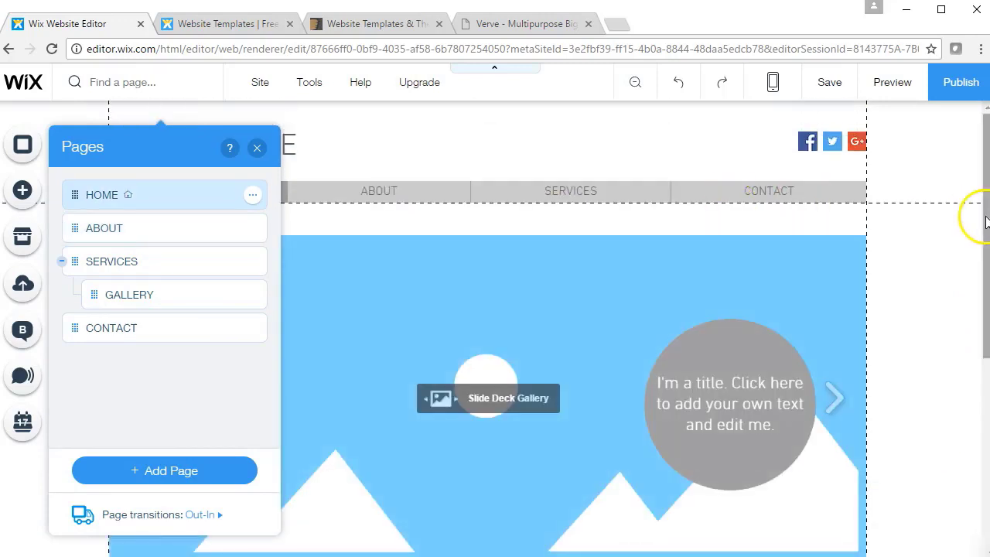
pyautogui.click(254, 148)
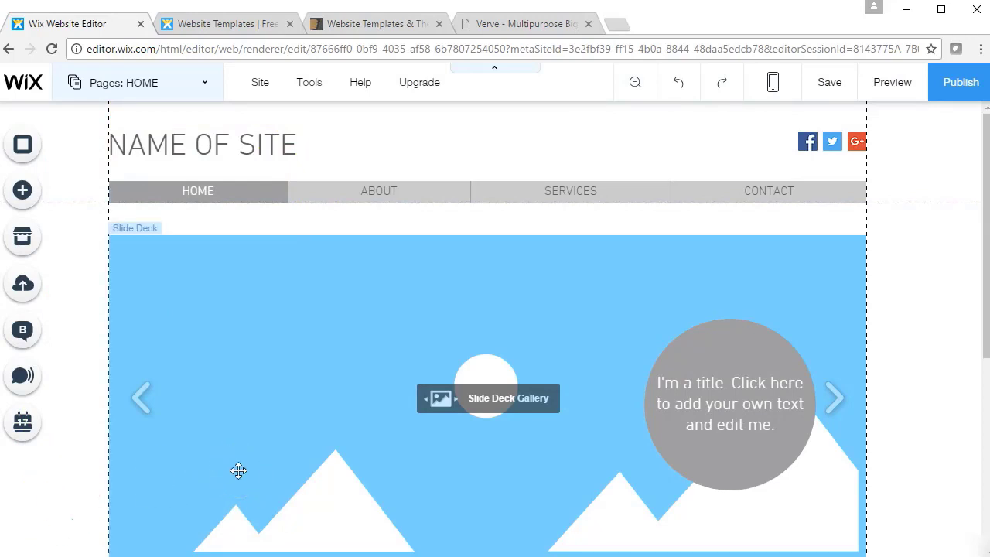
# Clear the header by deleting the NAME OF SITE title, the navigation menu and the social bar.
pyautogui.click(299, 157)
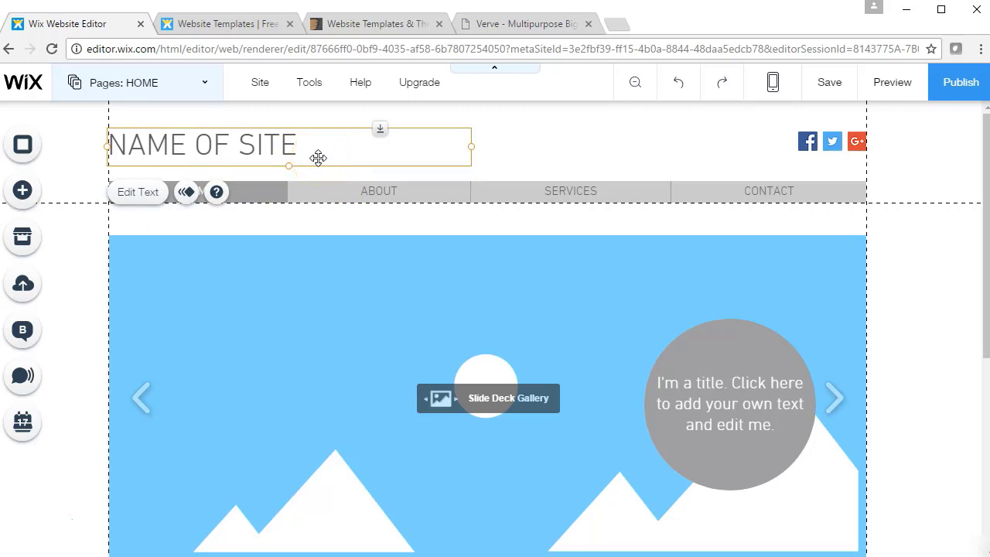
pyautogui.click(562, 160)
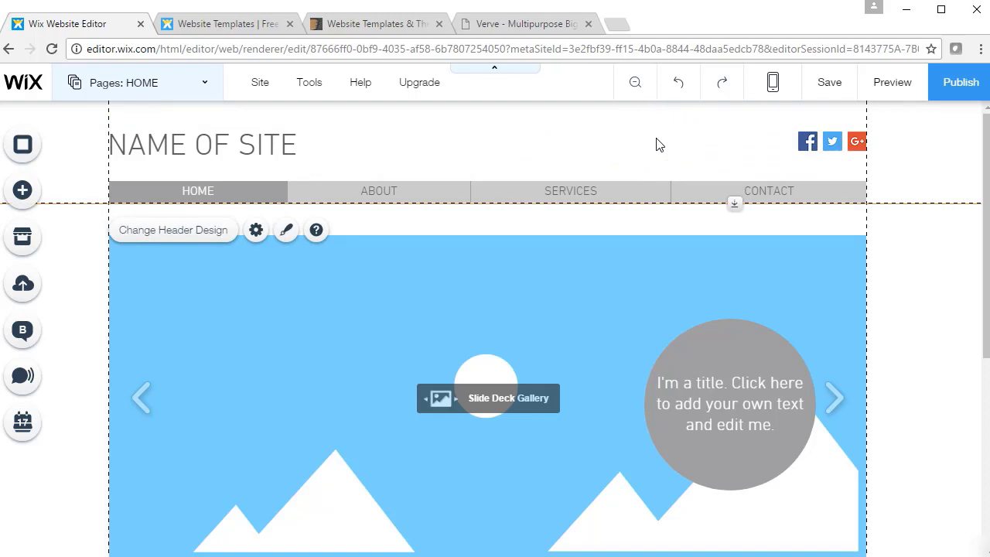
pyautogui.hotkey('ctrl', 'z')
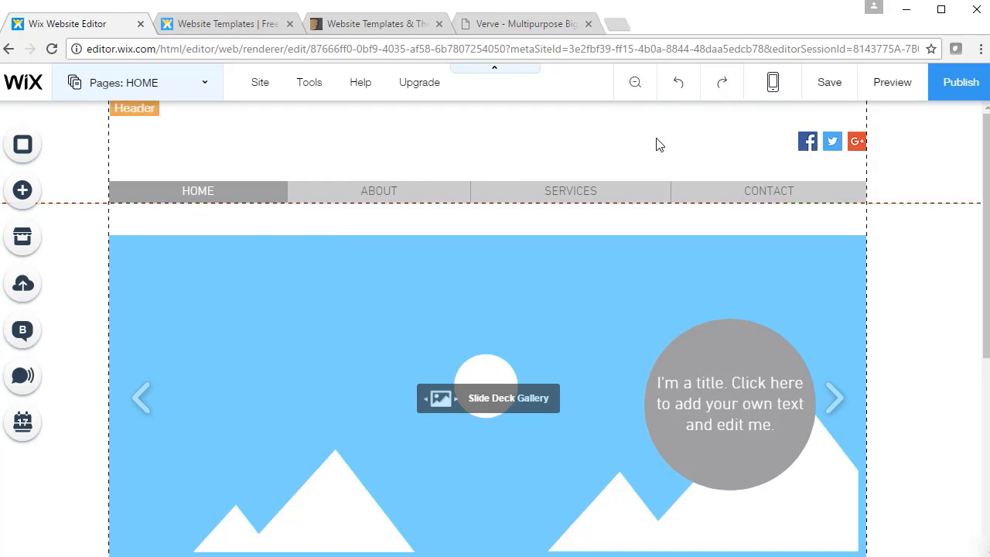
pyautogui.click(395, 188)
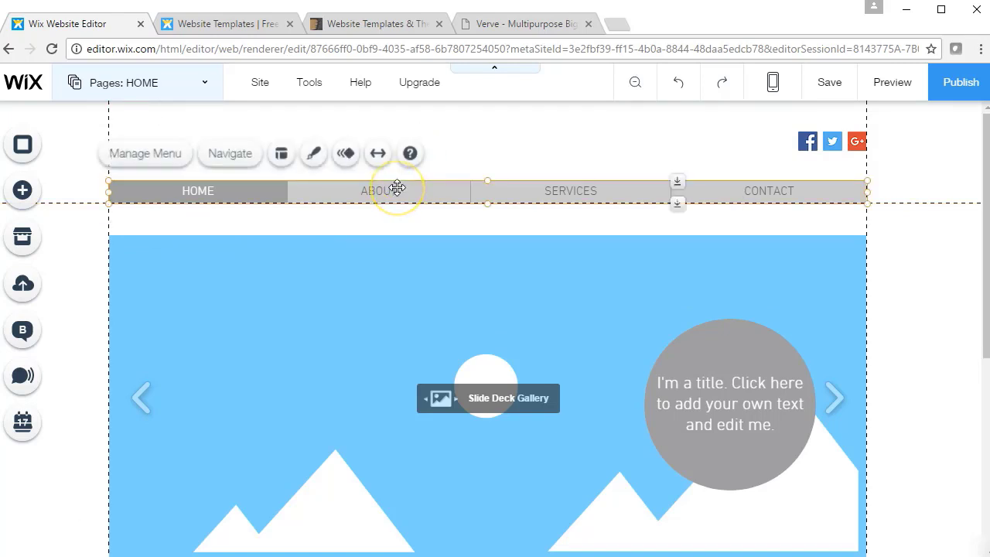
pyautogui.press('Delete')
pyautogui.click(809, 142)
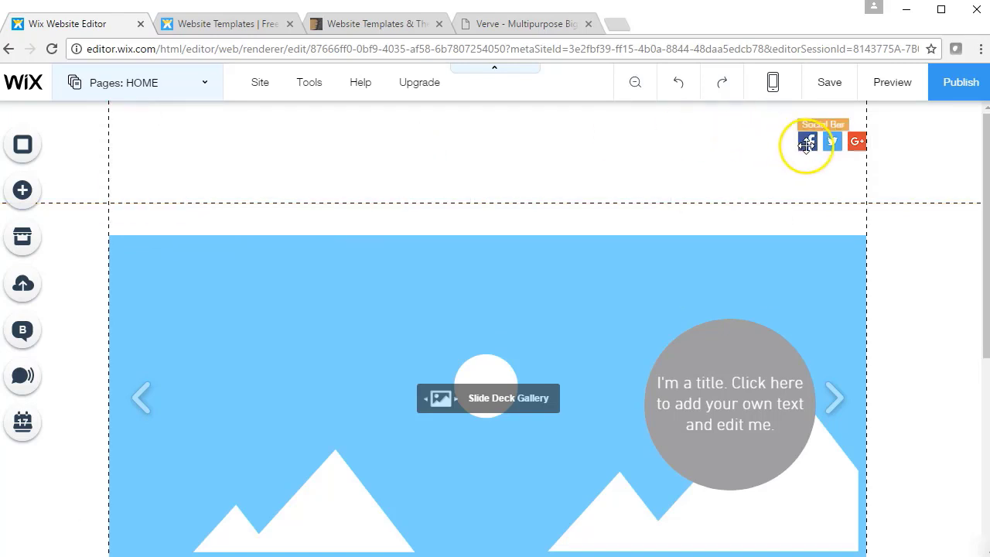
pyautogui.press('Delete')
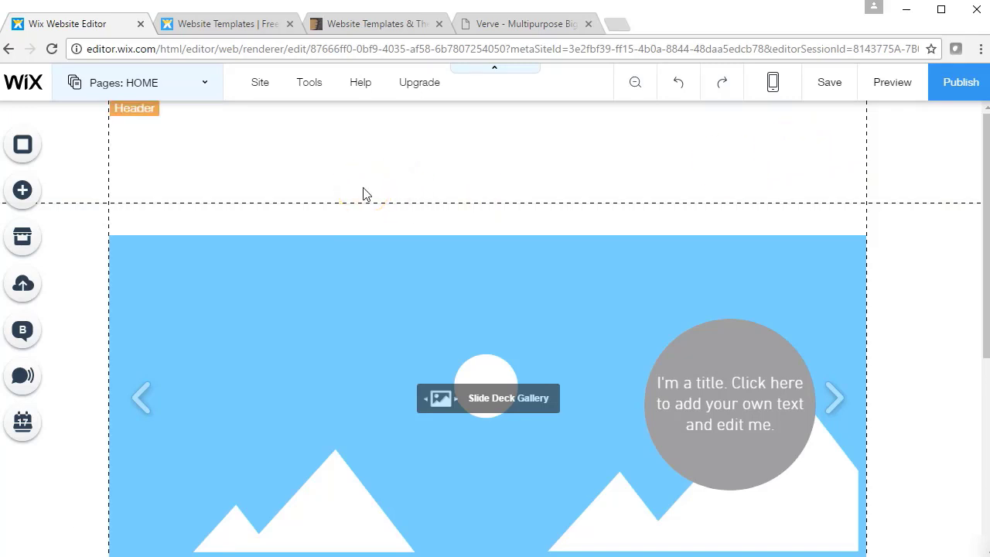
# Add the uploaded Wix Master Course logo image to the page and place it in the header, dismissing the notice.
pyautogui.click(31, 192)
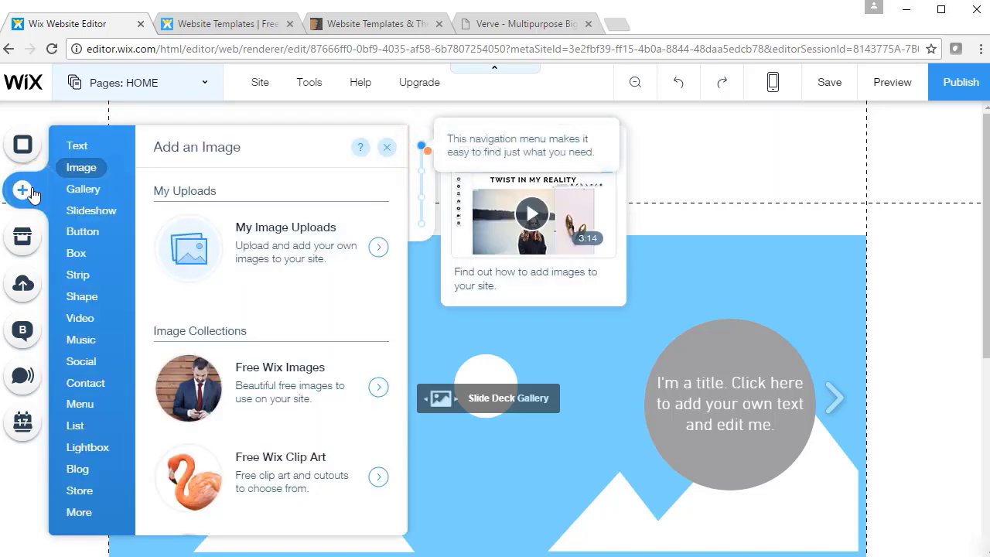
pyautogui.click(280, 243)
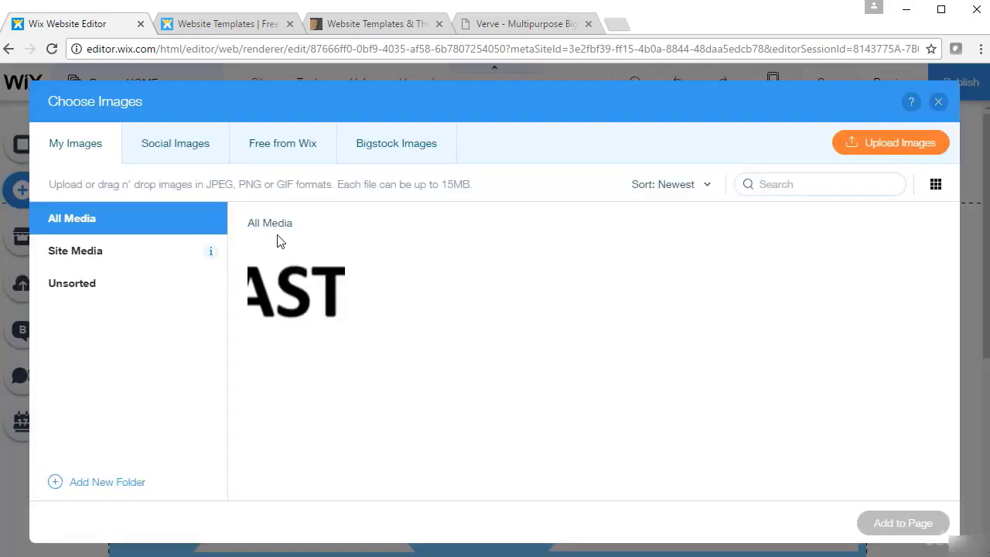
pyautogui.click(317, 287)
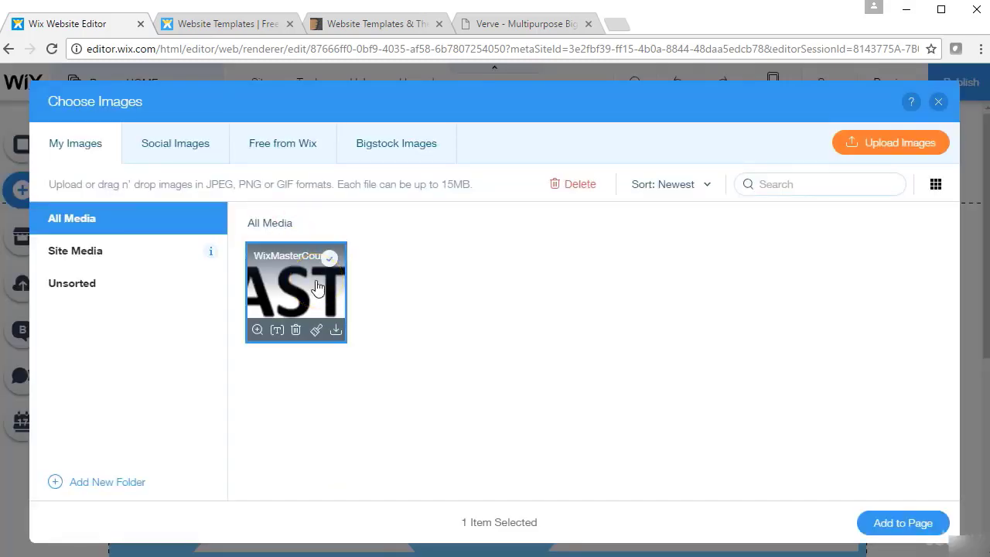
pyautogui.click(907, 524)
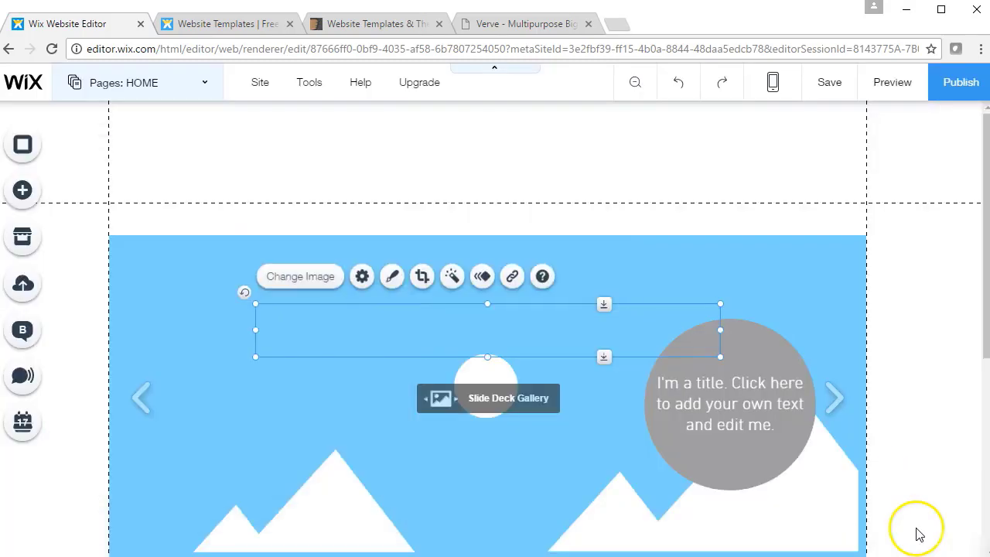
pyautogui.moveTo(526, 320); pyautogui.dragTo(410, 152)
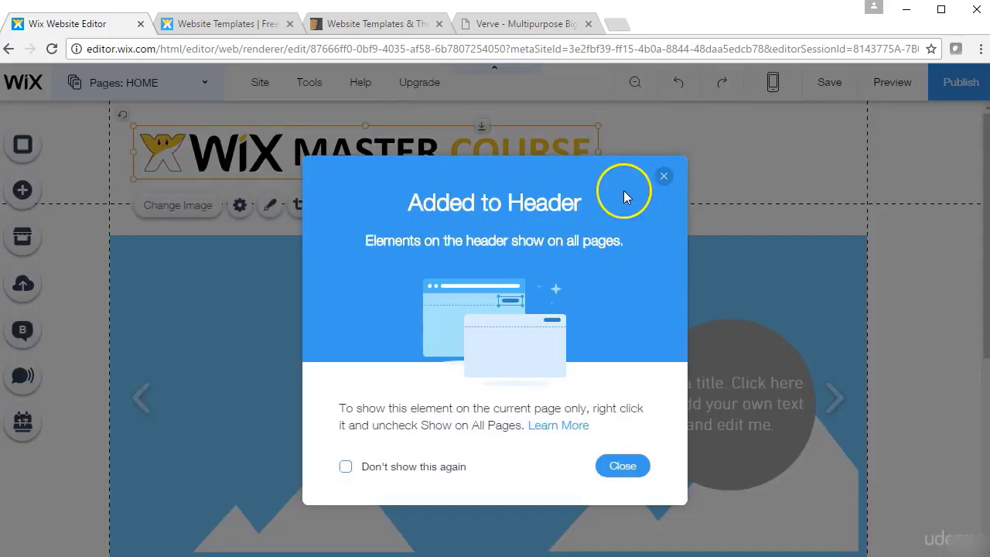
pyautogui.click(663, 176)
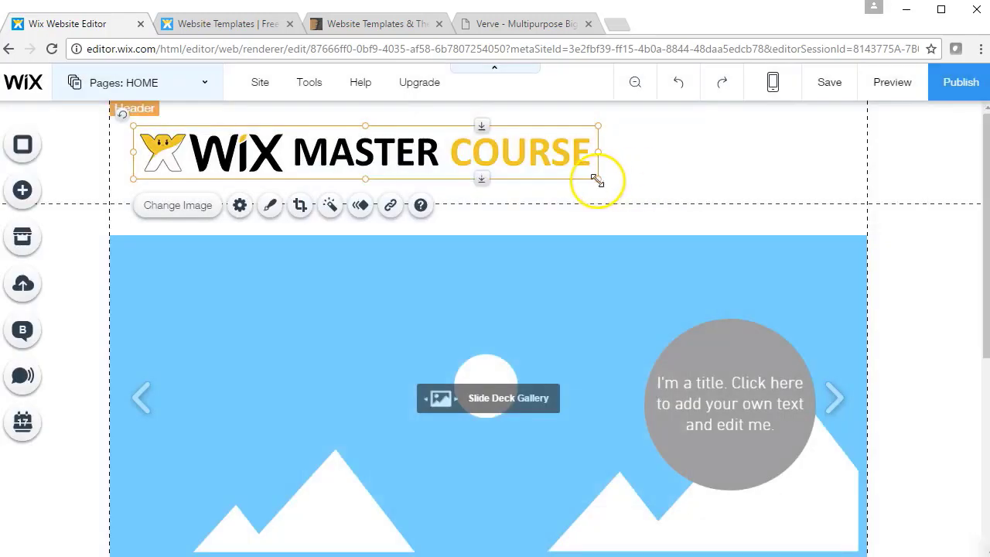
# Shrink the logo proportionally and position it near the upper-left corner of the header.
pyautogui.moveTo(597, 179); pyautogui.dragTo(470, 164)
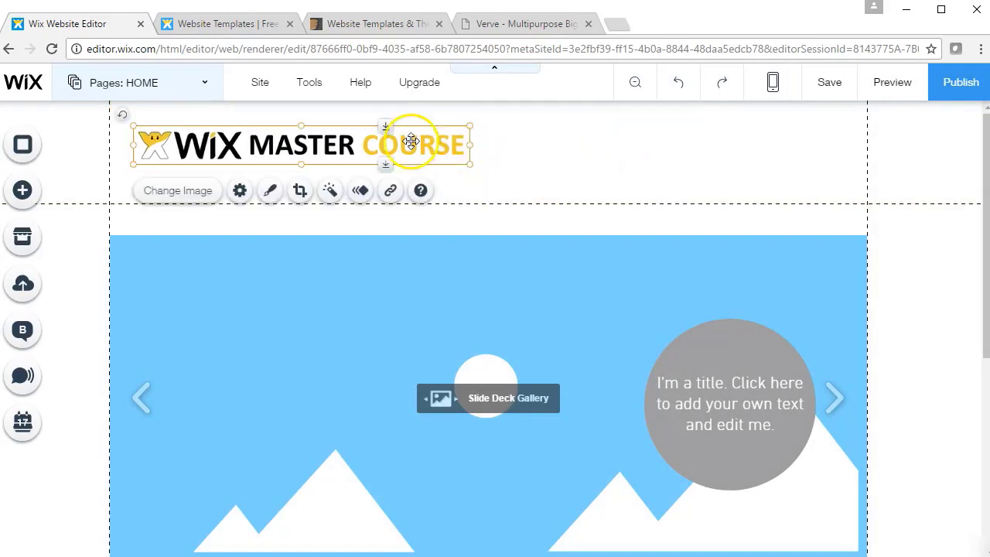
pyautogui.moveTo(411, 142); pyautogui.dragTo(419, 149)
pyautogui.click(308, 345)
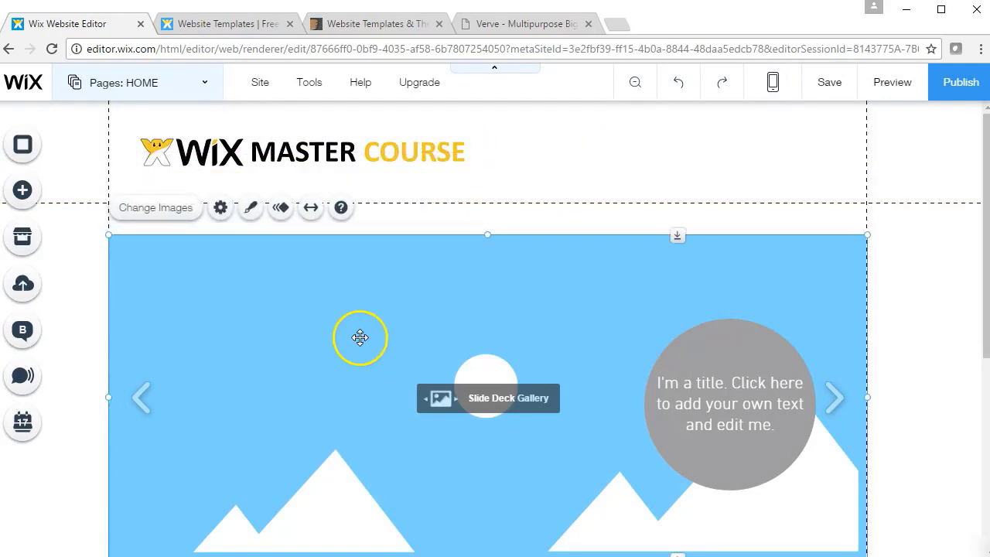
pyautogui.click(379, 155)
pyautogui.moveTo(380, 154); pyautogui.dragTo(368, 159)
pyautogui.click(542, 162)
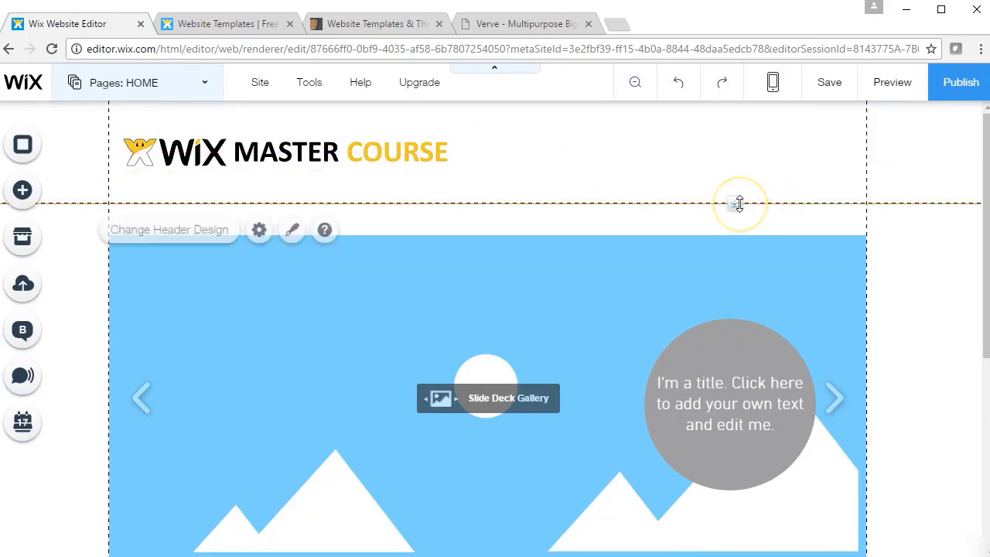
pyautogui.click(386, 163)
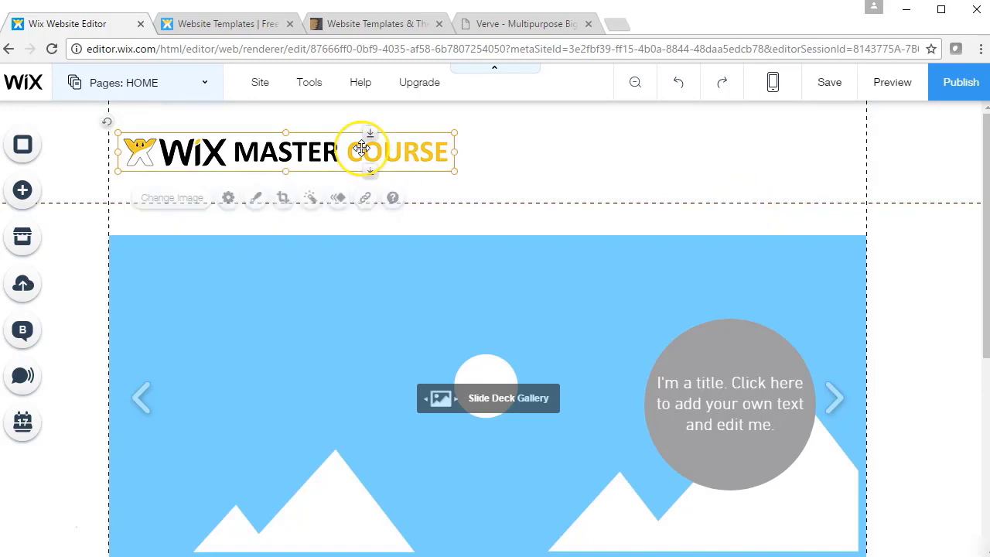
pyautogui.click(593, 194)
pyautogui.click(426, 158)
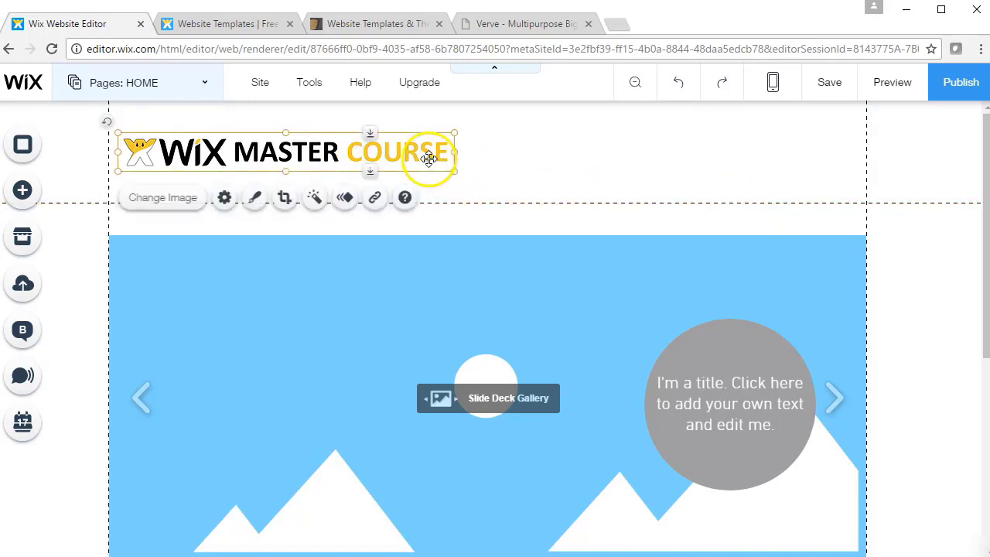
pyautogui.moveTo(426, 159); pyautogui.dragTo(430, 151)
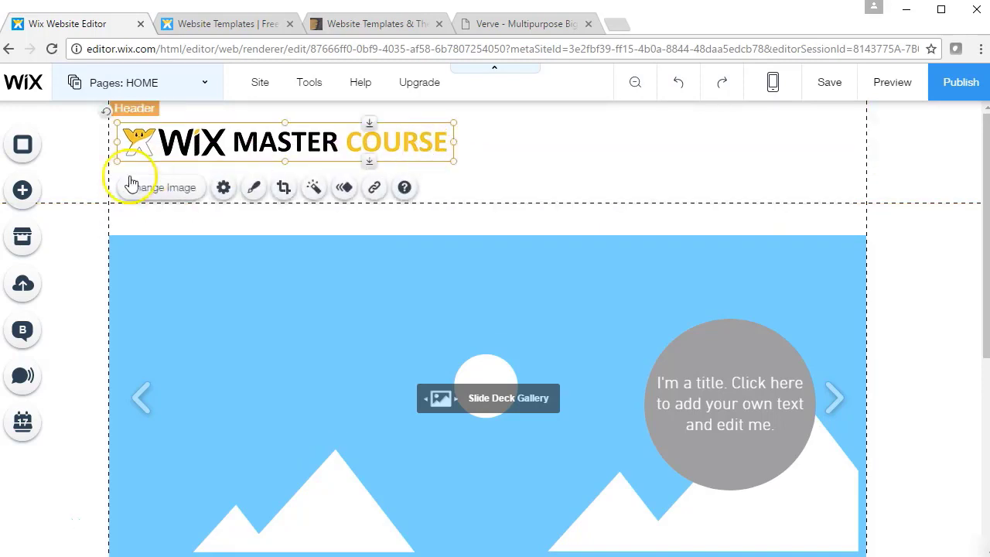
# Add a themed paragraph text element and place it in the header directly beneath the logo.
pyautogui.click(41, 194)
pyautogui.click(77, 149)
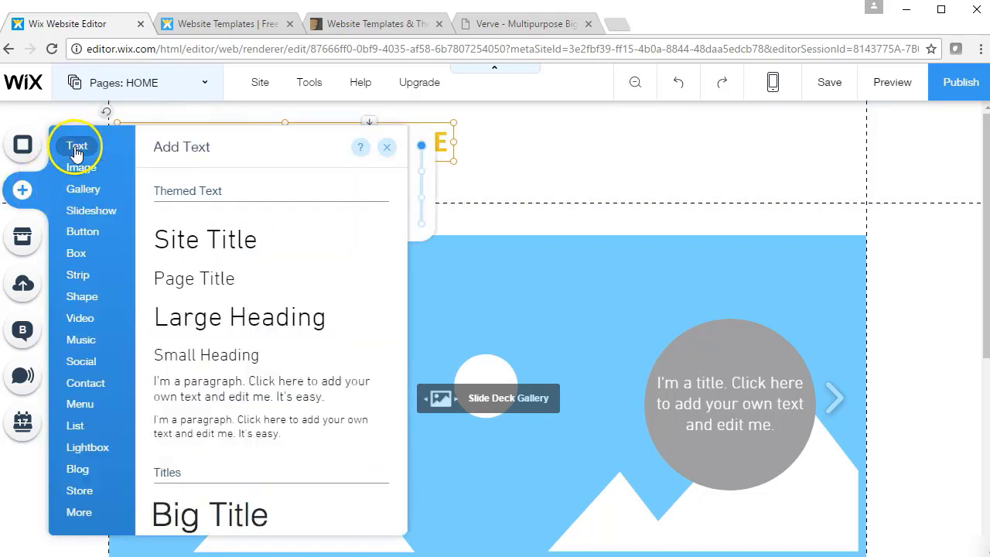
pyautogui.click(207, 387)
pyautogui.moveTo(404, 329); pyautogui.dragTo(165, 186)
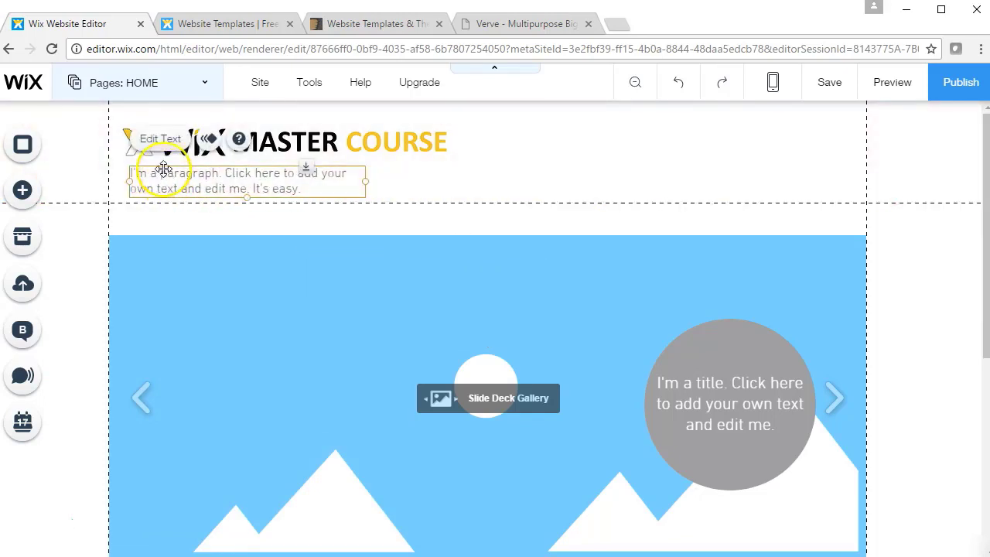
# Replace the paragraph's placeholder text with WIX MASTER COURSE.
pyautogui.click(157, 138)
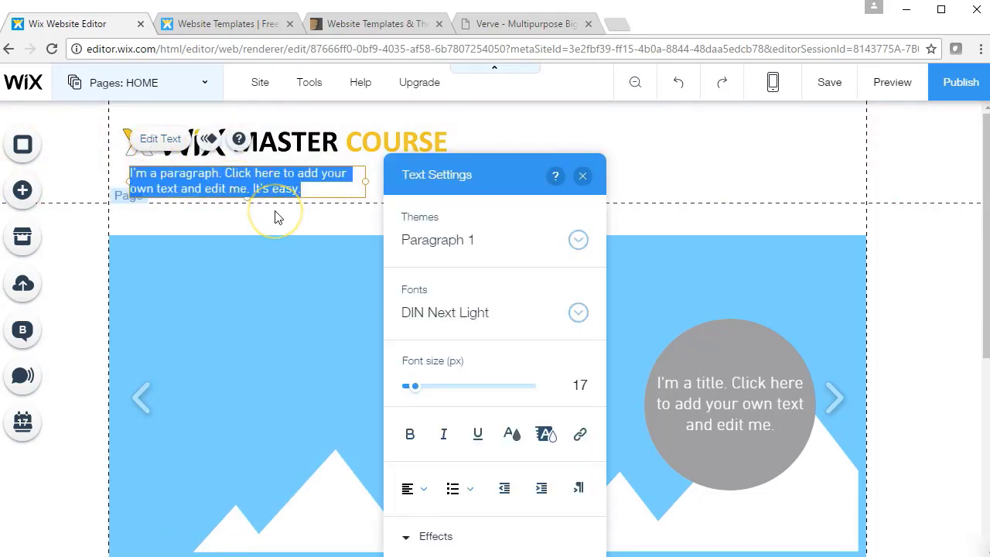
pyautogui.write('WIX WEBSITE')
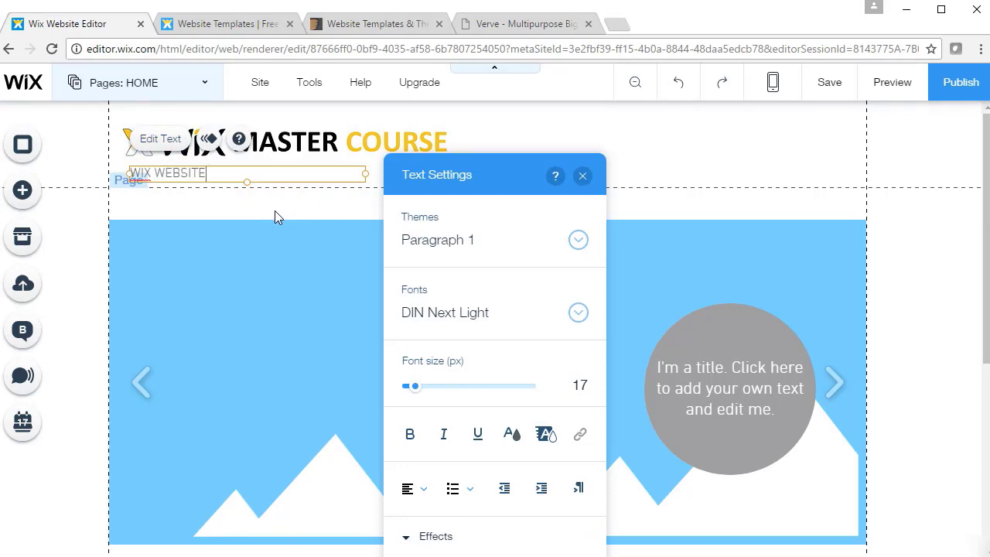
pyautogui.press('BackSpace')
pyautogui.press('BackSpace')
pyautogui.press('BackSpace')
pyautogui.press('BackSpace')
pyautogui.press('BackSpace')
pyautogui.press('BackSpace')
pyautogui.press('BackSpace')
pyautogui.press('BackSpace')
pyautogui.write('MASTER COURSE')
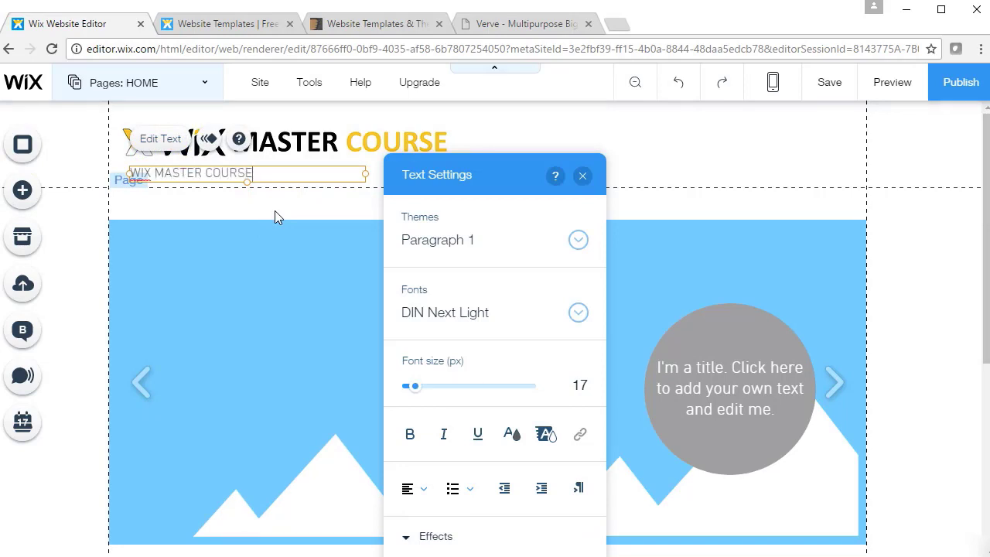
pyautogui.click(272, 195)
# Set the font size of the WIX MASTER COURSE text to 20 px and close the text settings.
pyautogui.moveTo(268, 172); pyautogui.dragTo(88, 159)
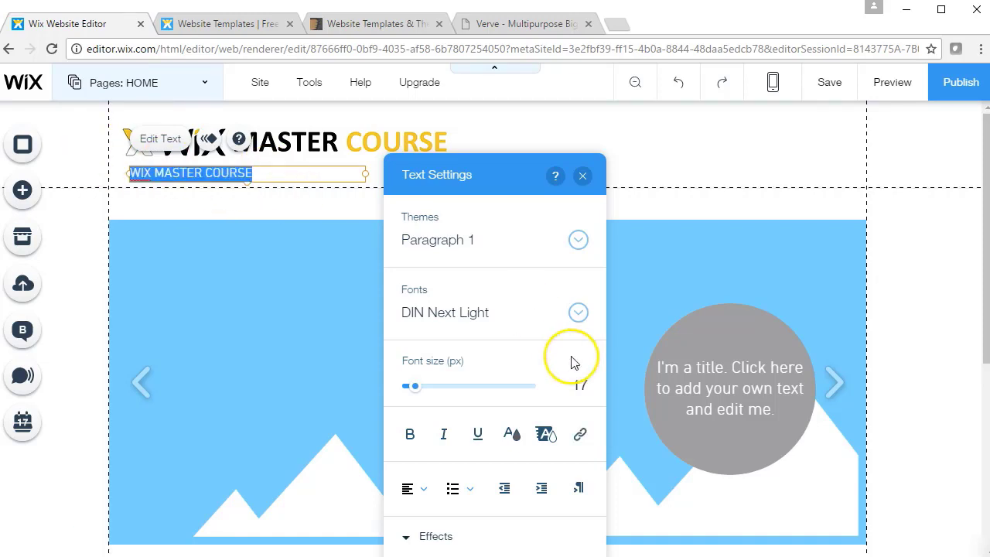
pyautogui.click(572, 386)
pyautogui.write('2')
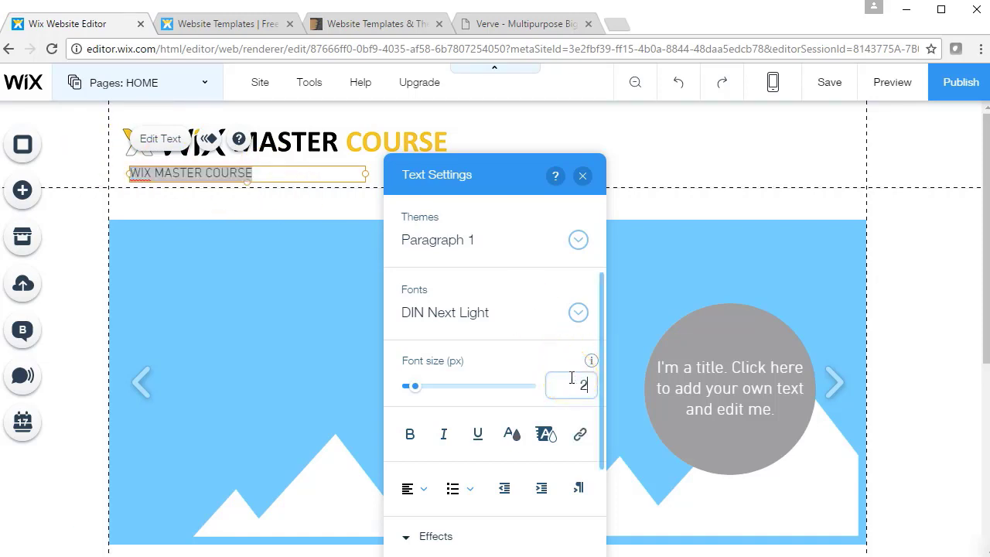
pyautogui.write('0')
pyautogui.click(642, 331)
pyautogui.click(694, 152)
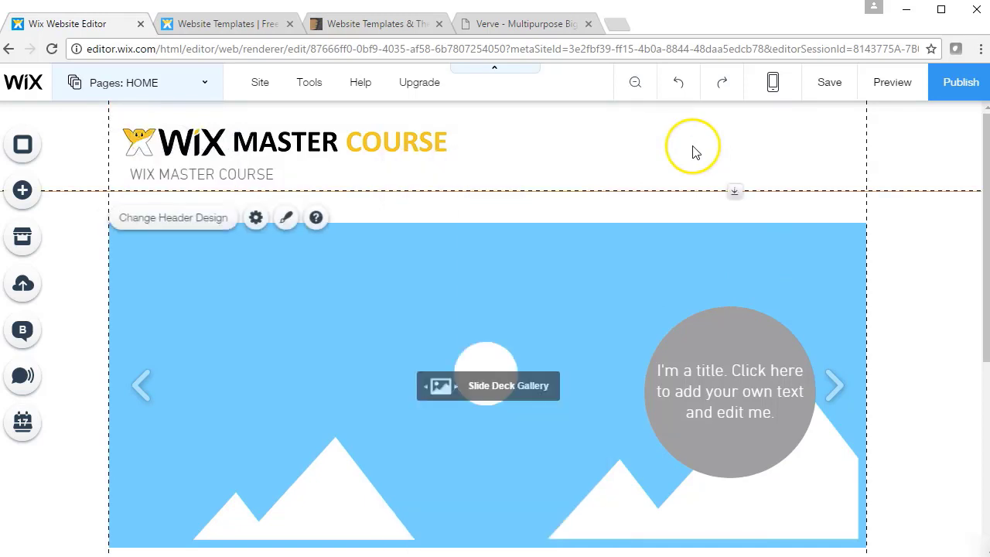
# Delete the WIX MASTER COURSE text beneath the logo, leaving the logo image in place.
pyautogui.click(313, 173)
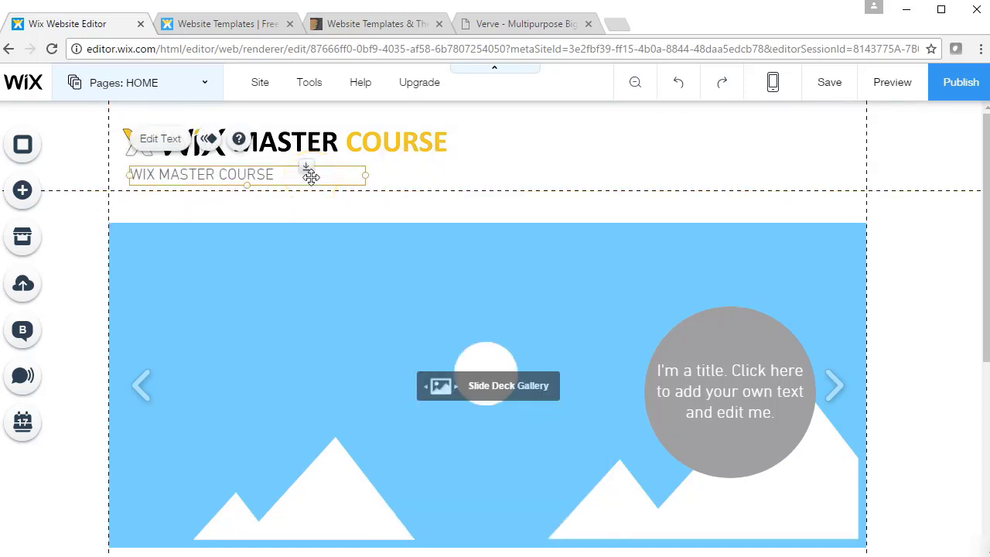
pyautogui.press('Delete')
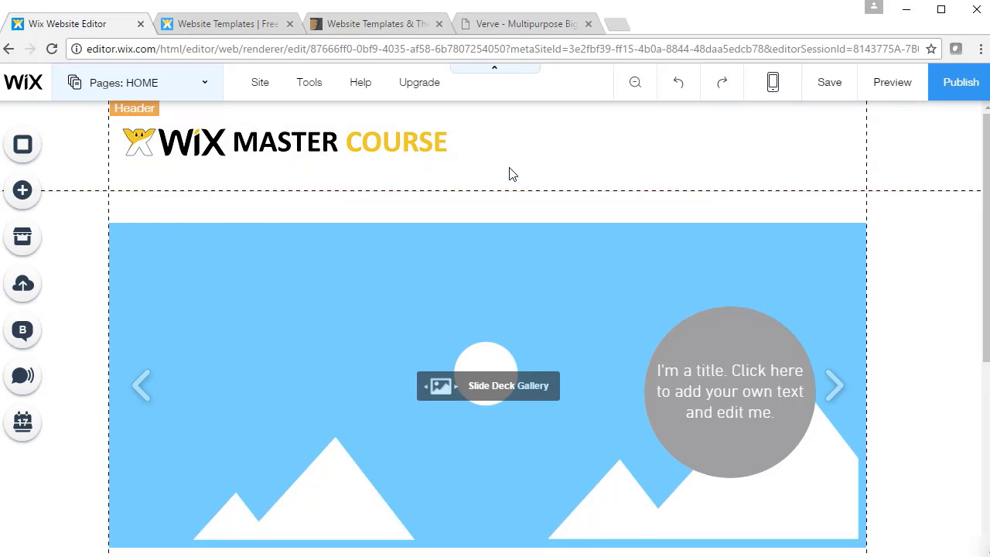
pyautogui.click(429, 145)
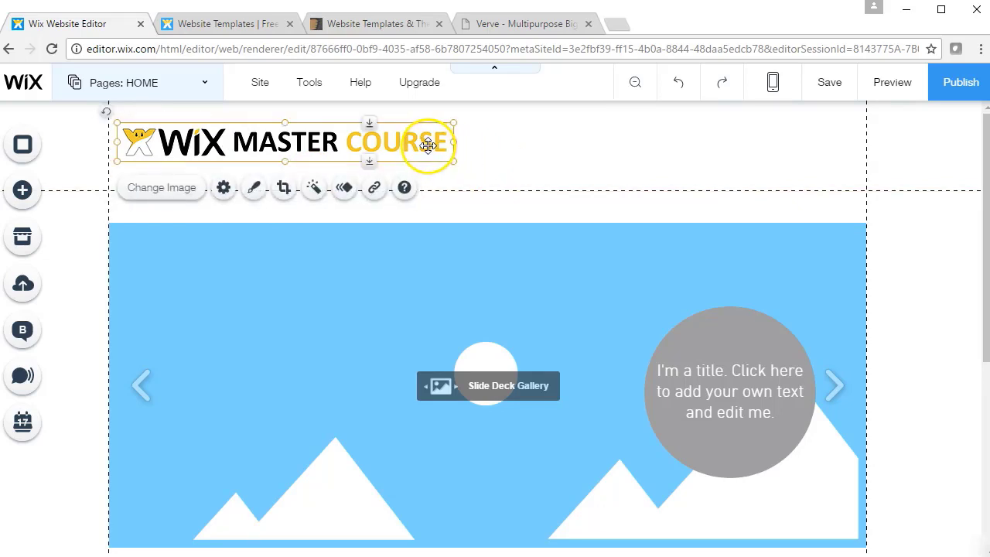
pyautogui.click(497, 177)
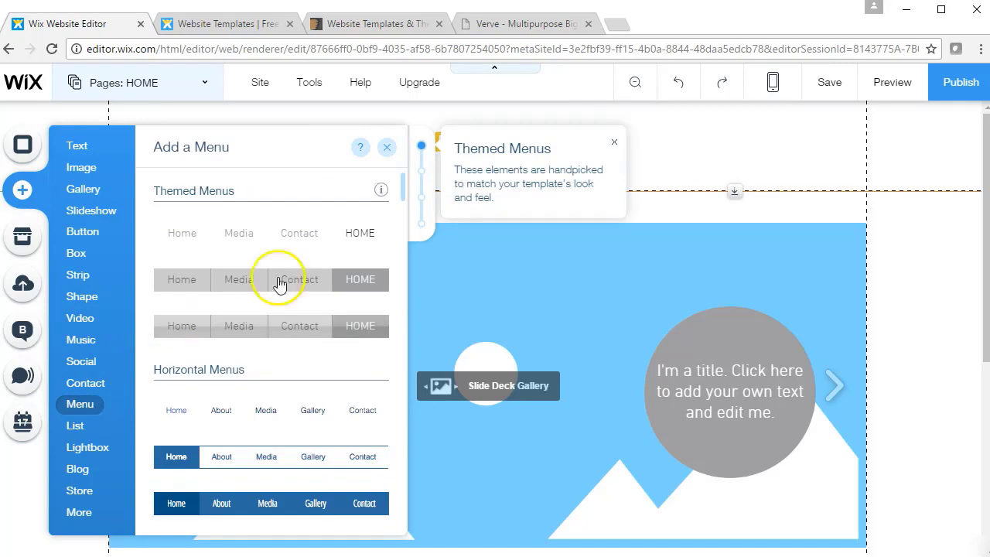
# Add the first plain-text themed menu and place it toward the right side of the header.
pyautogui.moveTo(405, 191); pyautogui.dragTo(426, 179)
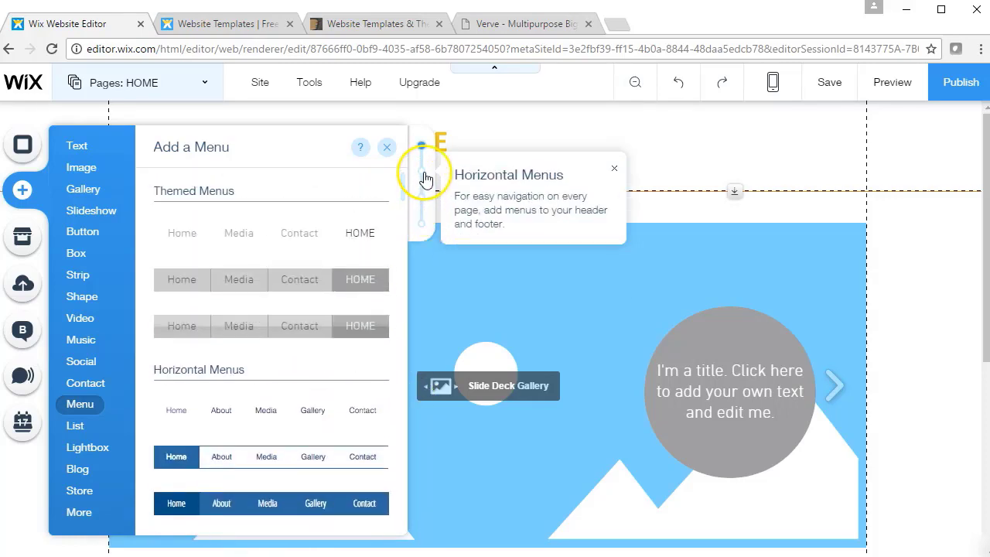
pyautogui.click(310, 240)
pyautogui.moveTo(411, 345); pyautogui.dragTo(506, 180)
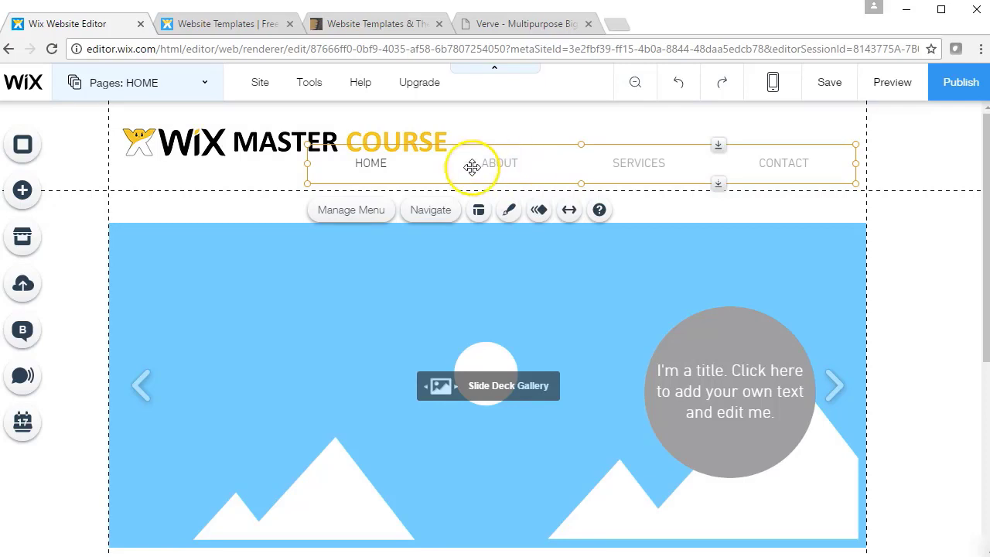
# Check the site's page list, then narrow the horizontal menu from its left side so it clears the logo.
pyautogui.click(209, 81)
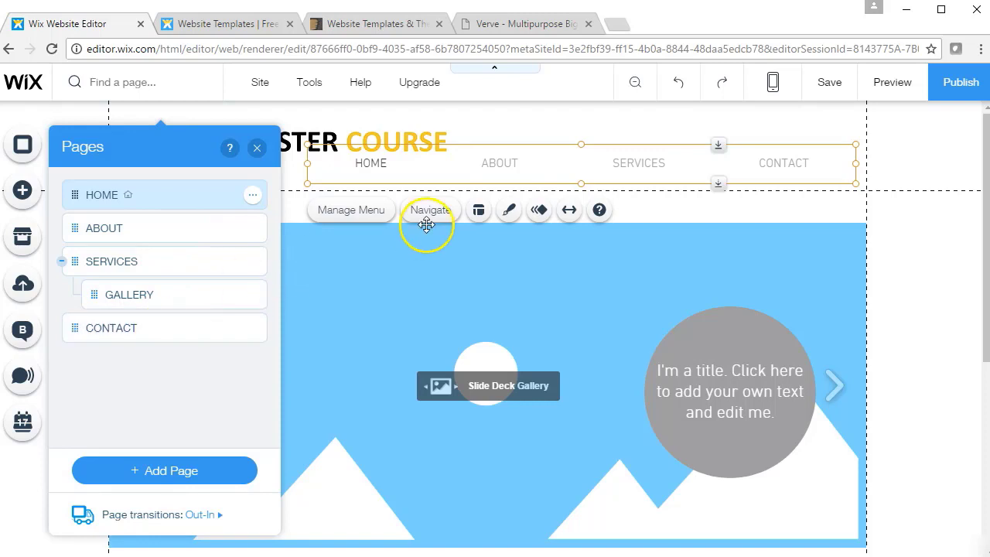
pyautogui.click(493, 172)
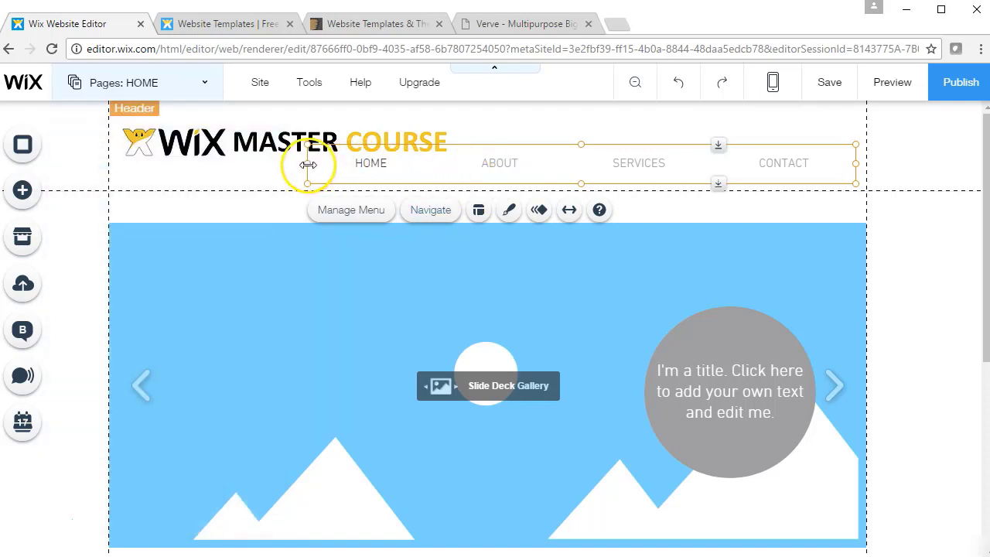
pyautogui.moveTo(310, 166); pyautogui.dragTo(438, 165)
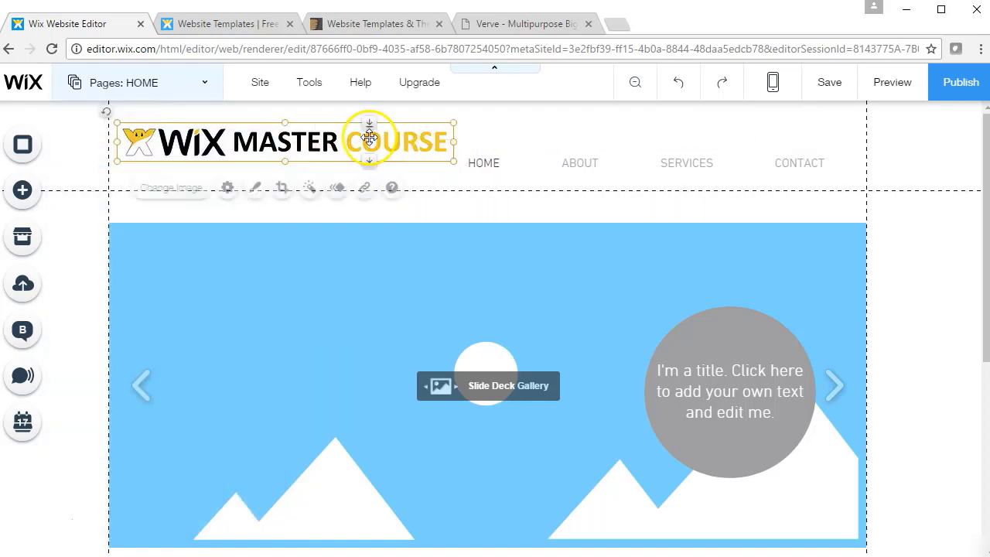
# Shrink the logo and place it at about x 7, y 45, then move the menu level with it.
pyautogui.moveTo(364, 126); pyautogui.dragTo(367, 155)
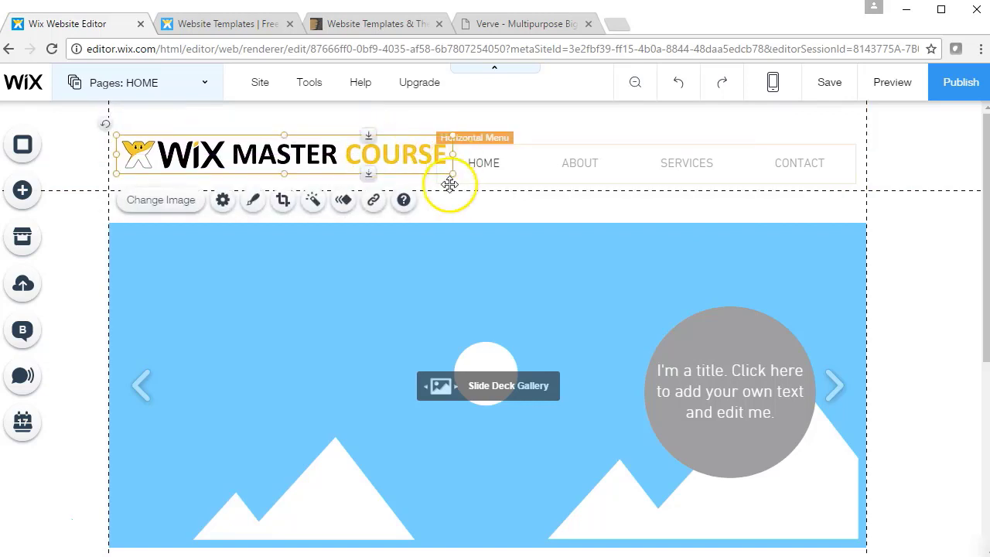
pyautogui.moveTo(454, 173); pyautogui.dragTo(399, 167)
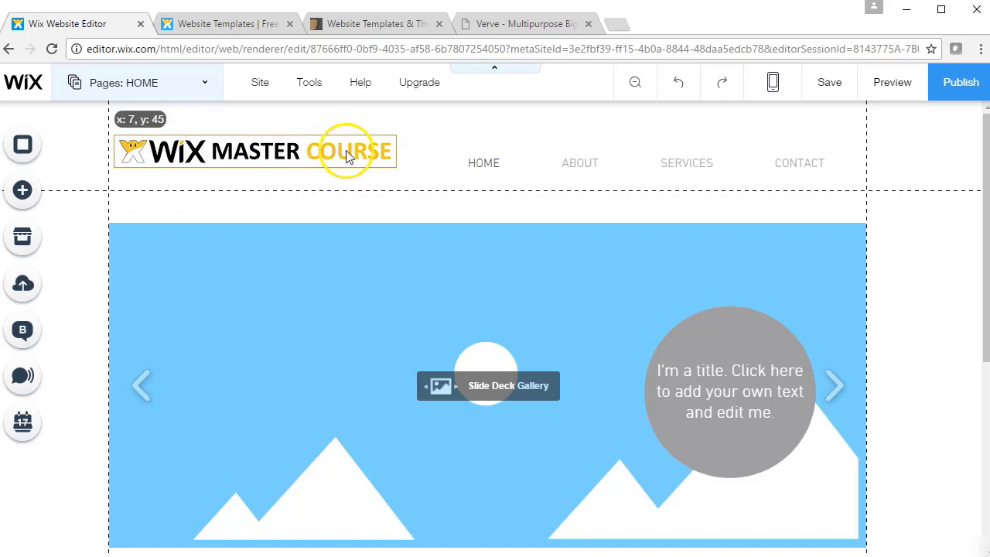
pyautogui.click(556, 164)
pyautogui.moveTo(556, 164); pyautogui.dragTo(545, 160)
pyautogui.click(858, 172)
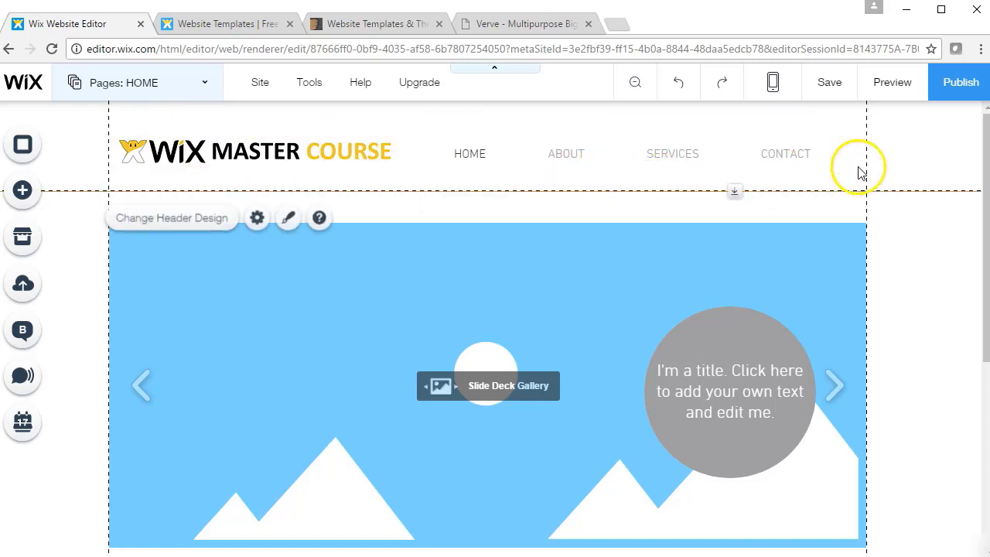
# Reduce the header's height and move the logo and the menu slightly up to sit in line within it.
pyautogui.moveTo(739, 190)
pyautogui.mouseDown()
pyautogui.moveTo(738, 173)
pyautogui.moveTo(741, 236)
pyautogui.moveTo(747, 177)
pyautogui.mouseUp()
pyautogui.click(393, 150)
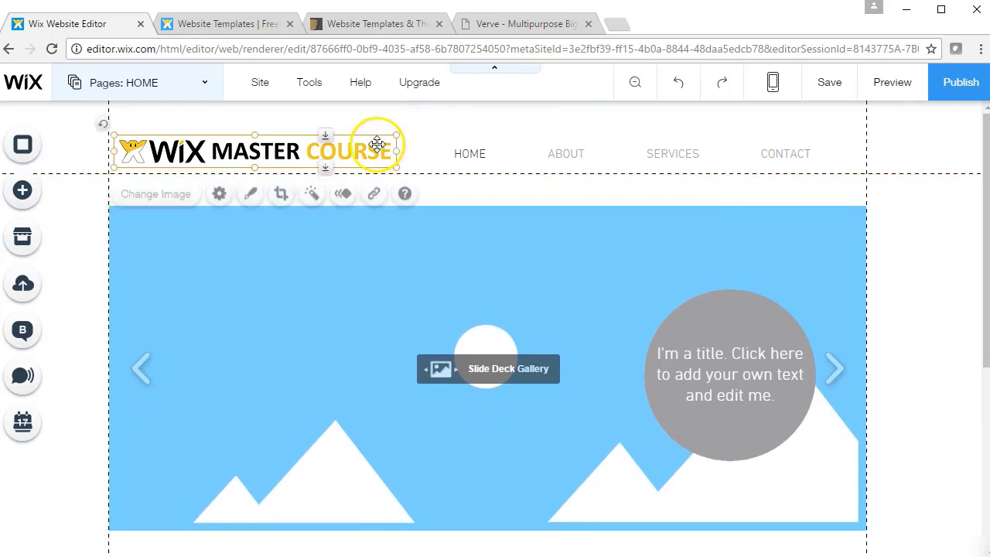
pyautogui.moveTo(380, 152); pyautogui.dragTo(379, 144)
pyautogui.click(531, 164)
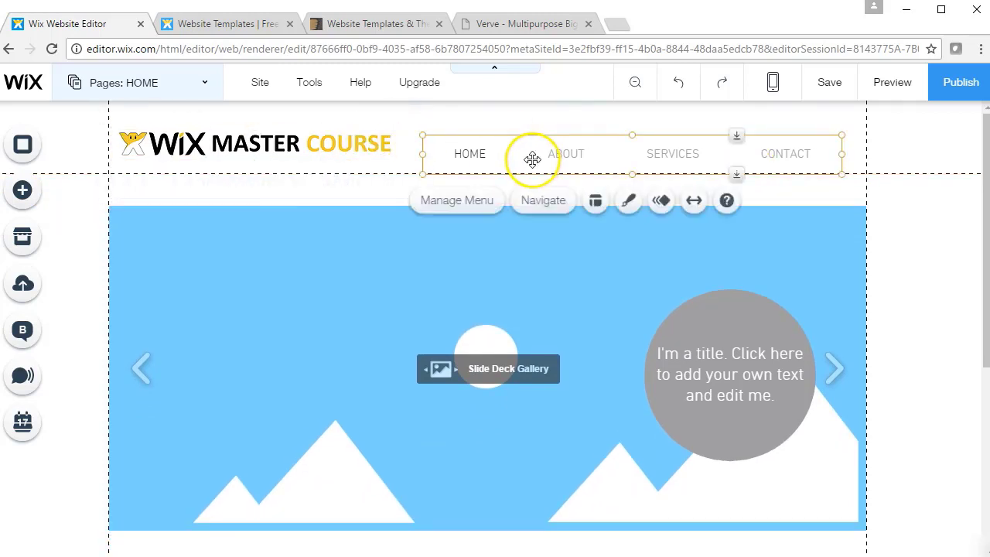
pyautogui.moveTo(531, 159); pyautogui.dragTo(522, 155)
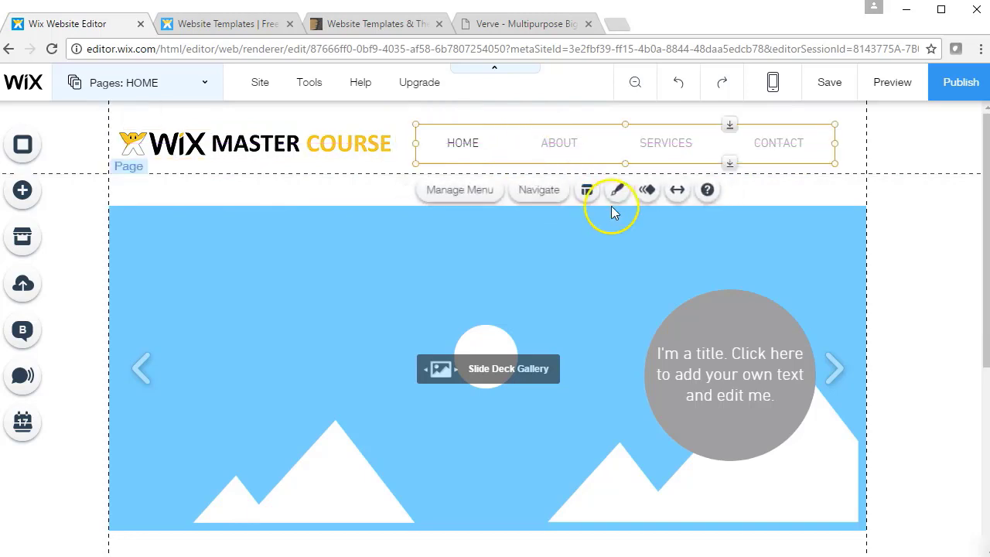
pyautogui.click(611, 204)
pyautogui.click(527, 154)
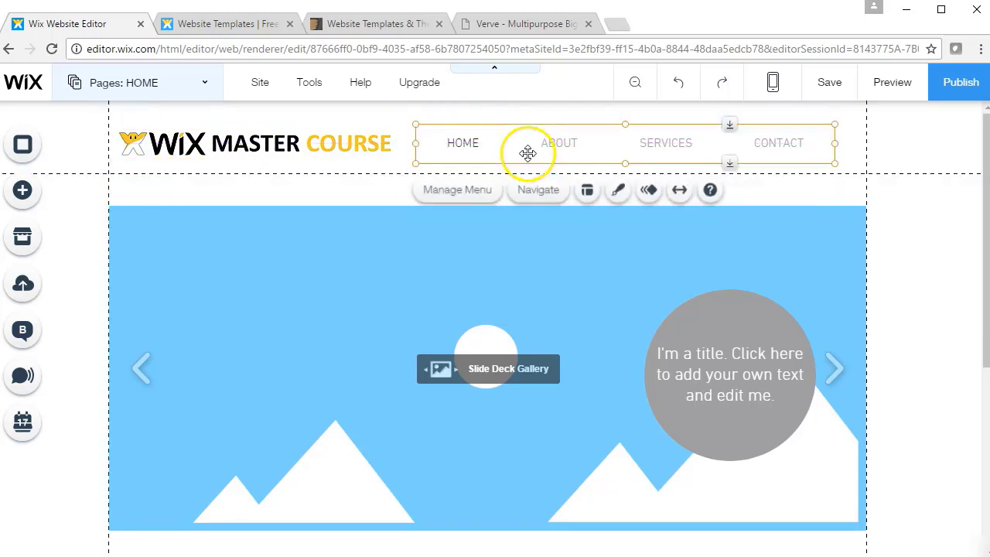
pyautogui.click(364, 150)
pyautogui.click(733, 200)
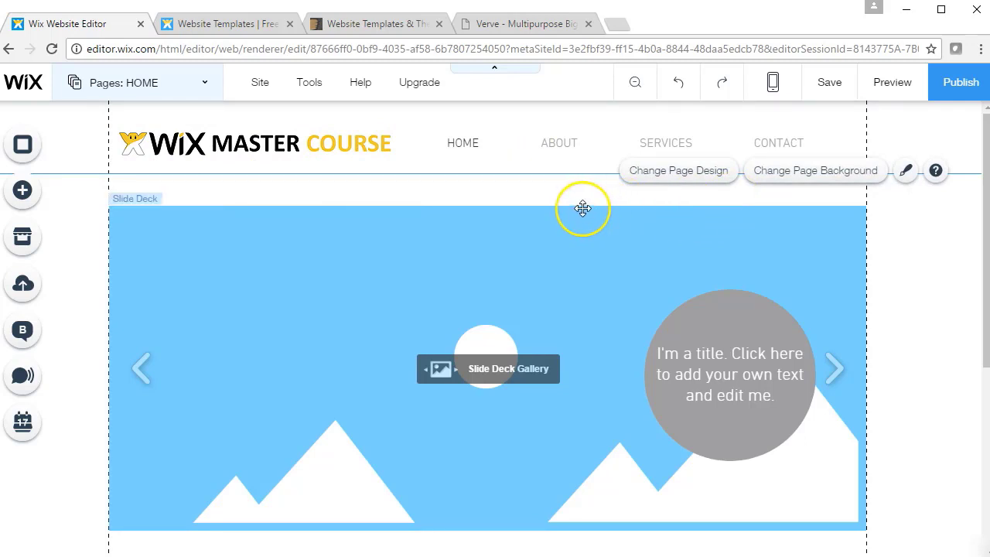
# Add a social bar with plain black icons and place it in the header above the navigation menu.
pyautogui.click(44, 195)
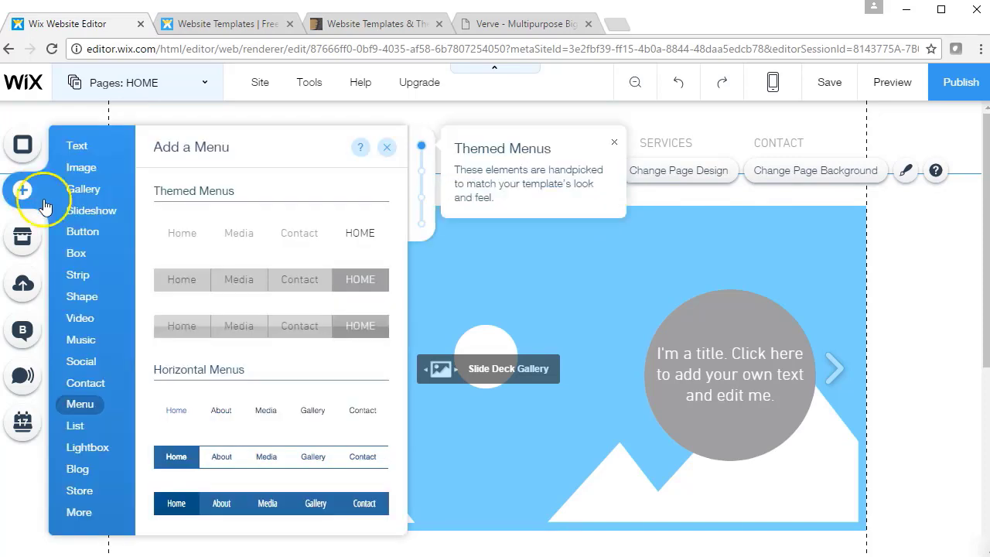
pyautogui.click(88, 362)
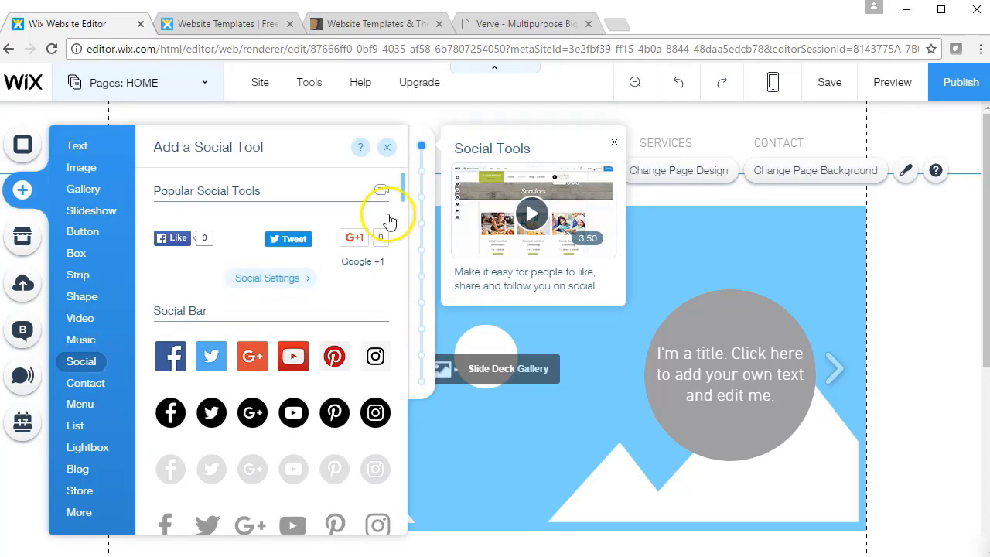
pyautogui.moveTo(404, 186); pyautogui.dragTo(404, 201)
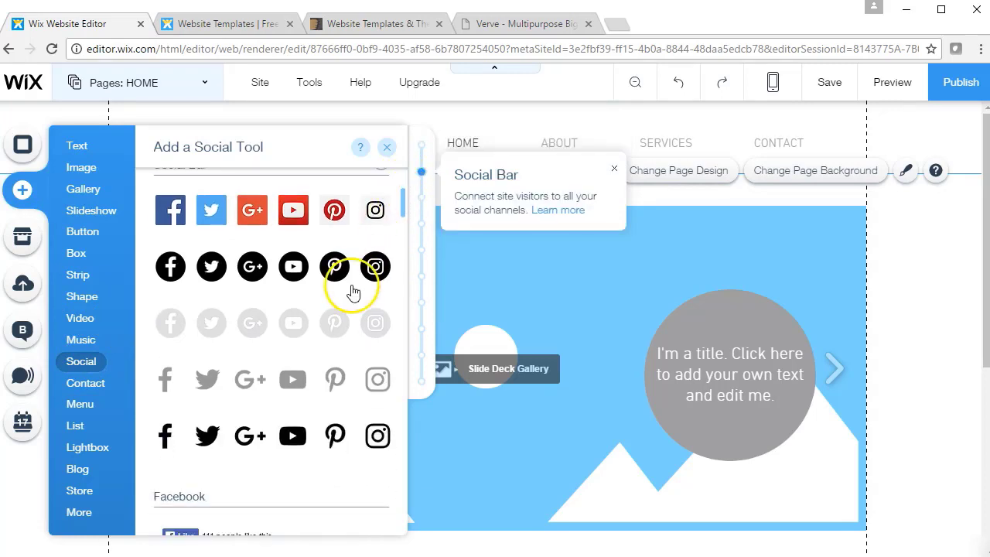
pyautogui.click(283, 429)
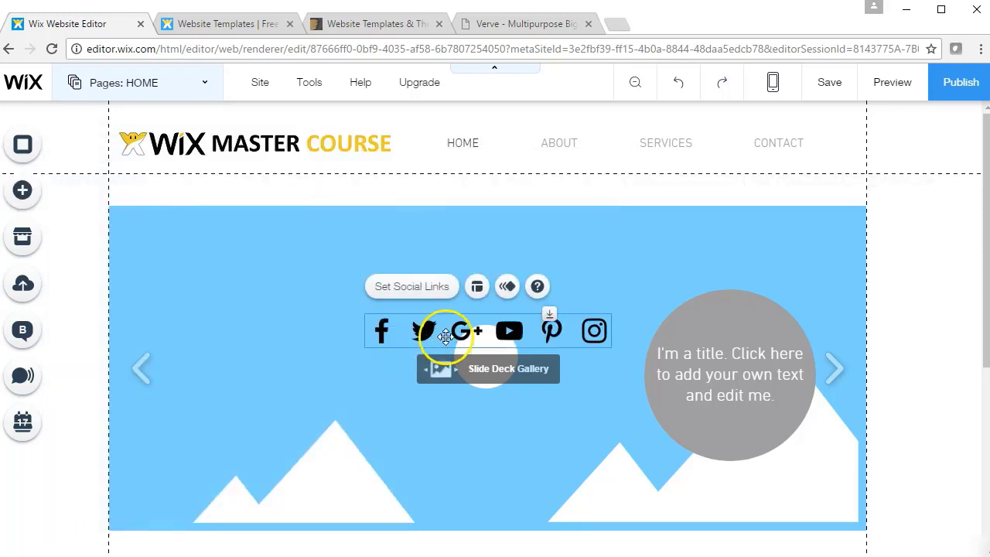
pyautogui.moveTo(454, 332); pyautogui.dragTo(663, 118)
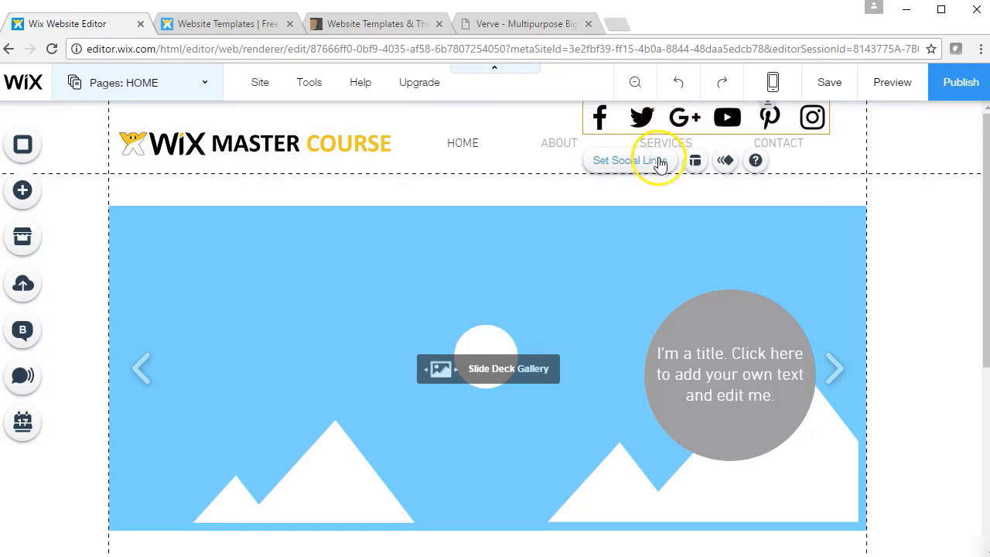
# Set the social bar's icon size to 22 px in its layout settings.
pyautogui.click(692, 162)
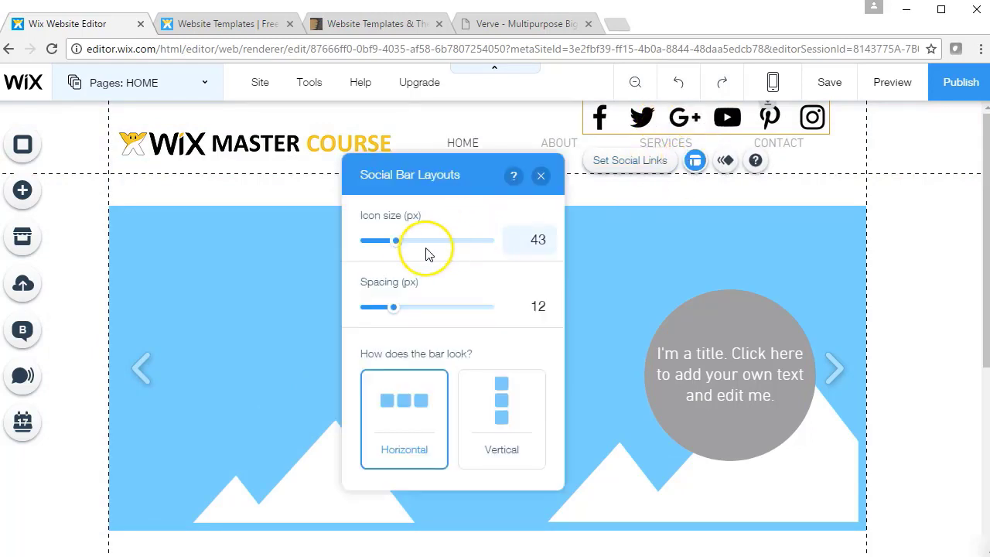
pyautogui.moveTo(397, 247); pyautogui.dragTo(376, 250)
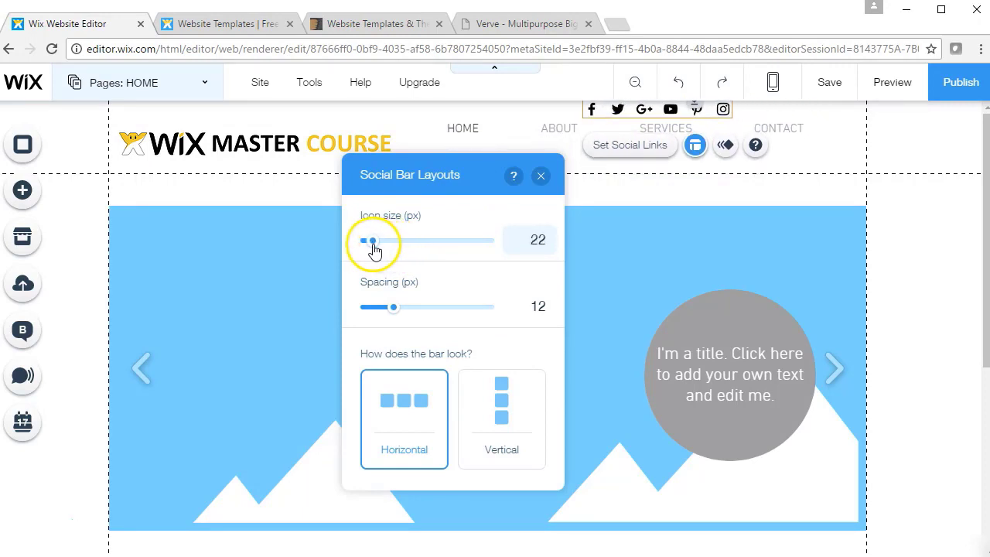
pyautogui.click(791, 172)
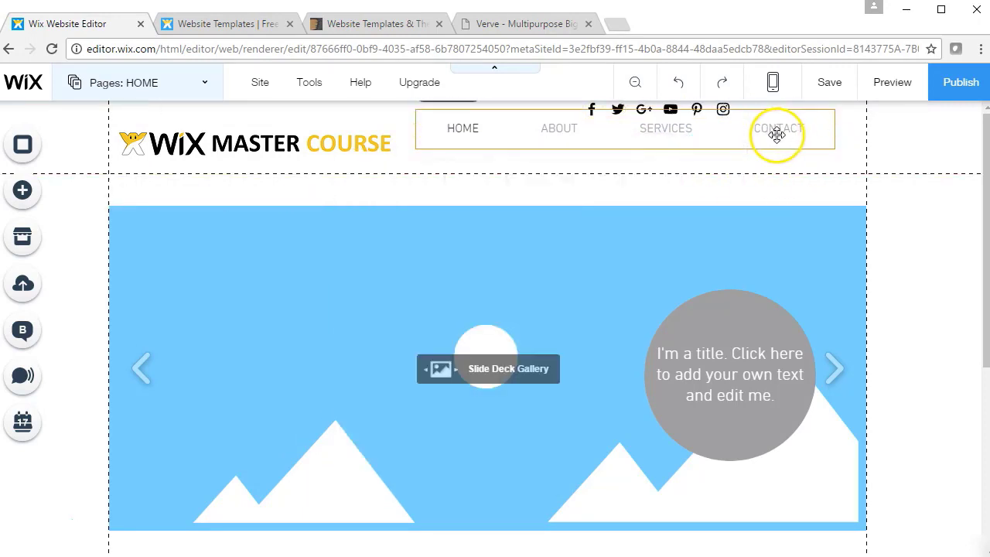
# Move the social bar to the header's upper right corner and shift the menu slightly down and right beneath it.
pyautogui.moveTo(777, 135); pyautogui.dragTo(779, 154)
pyautogui.click(721, 109)
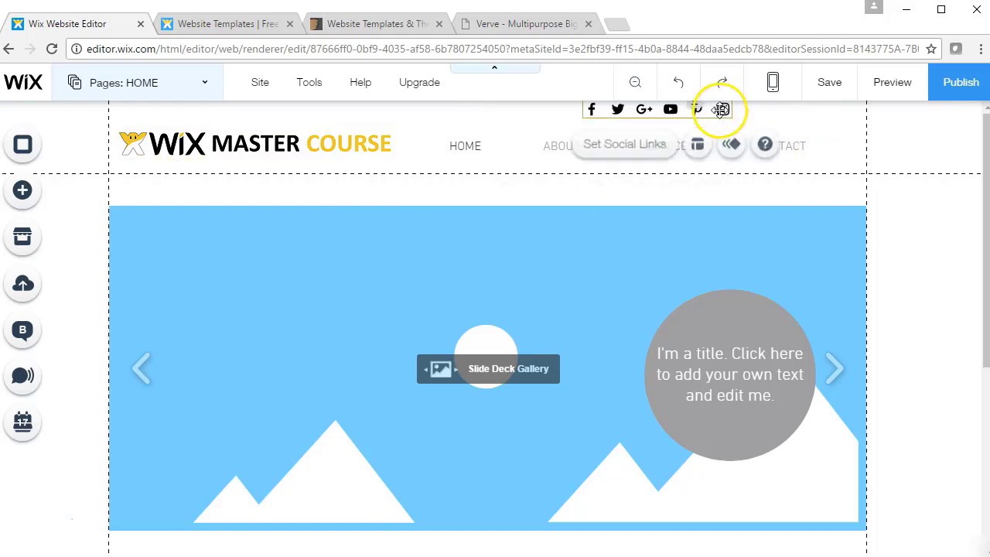
pyautogui.moveTo(720, 109); pyautogui.dragTo(828, 122)
pyautogui.click(687, 150)
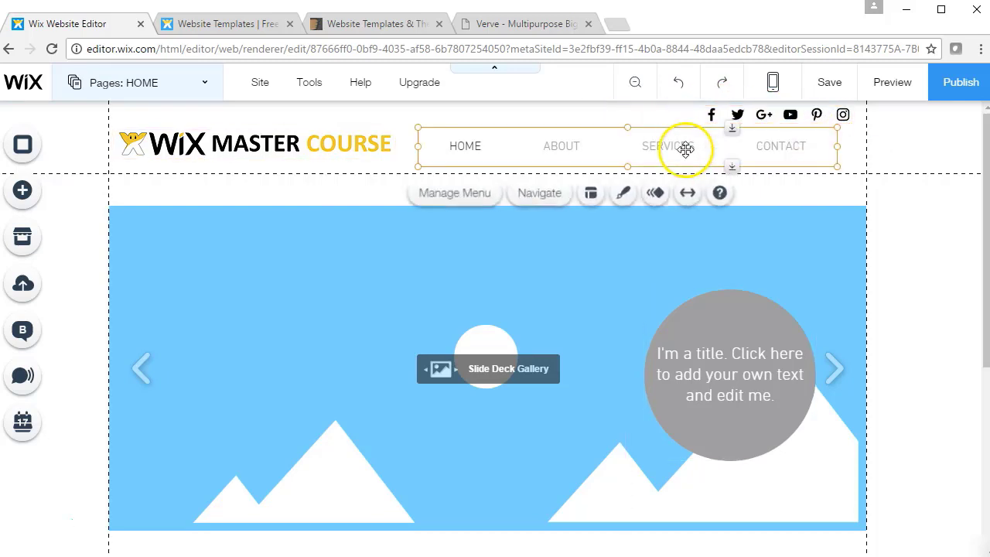
pyautogui.moveTo(687, 150); pyautogui.dragTo(696, 158)
pyautogui.click(793, 199)
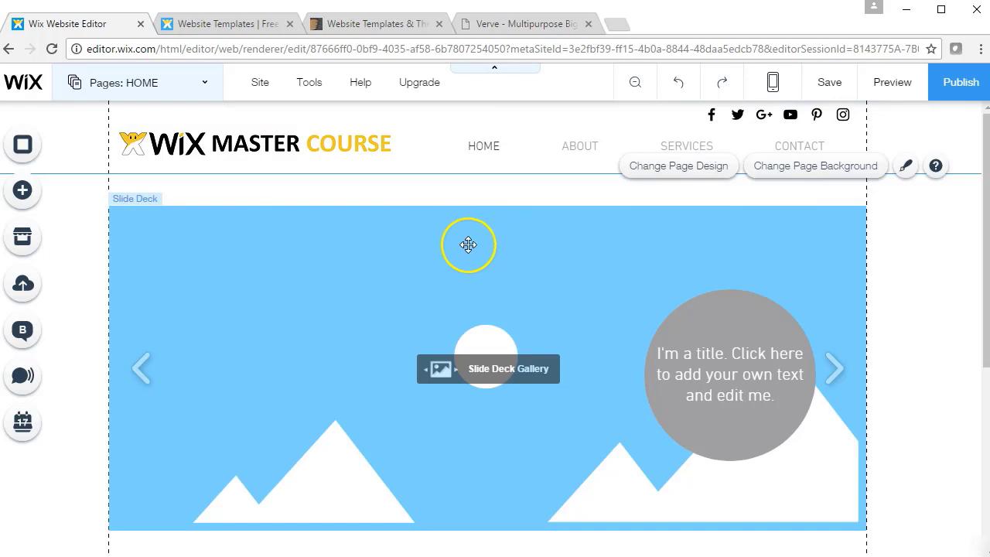
# Add a themed paragraph text and place it at the top of the header above the logo, widened toward the social icons.
pyautogui.click(24, 193)
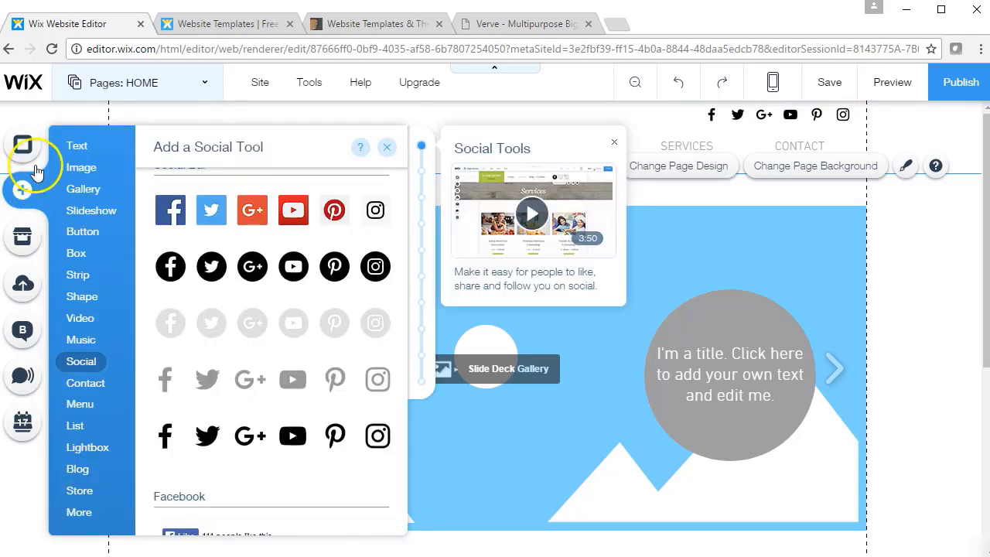
pyautogui.click(79, 147)
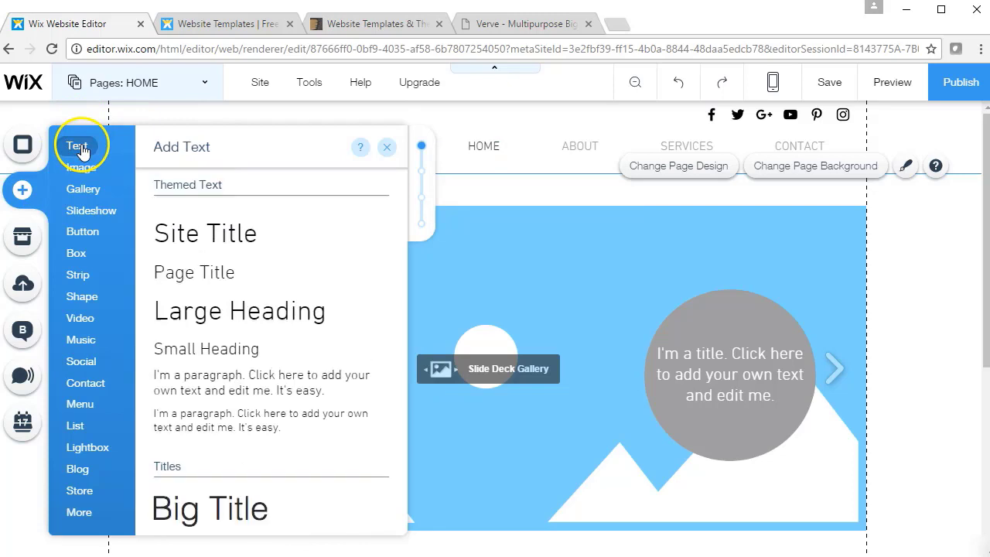
pyautogui.click(207, 386)
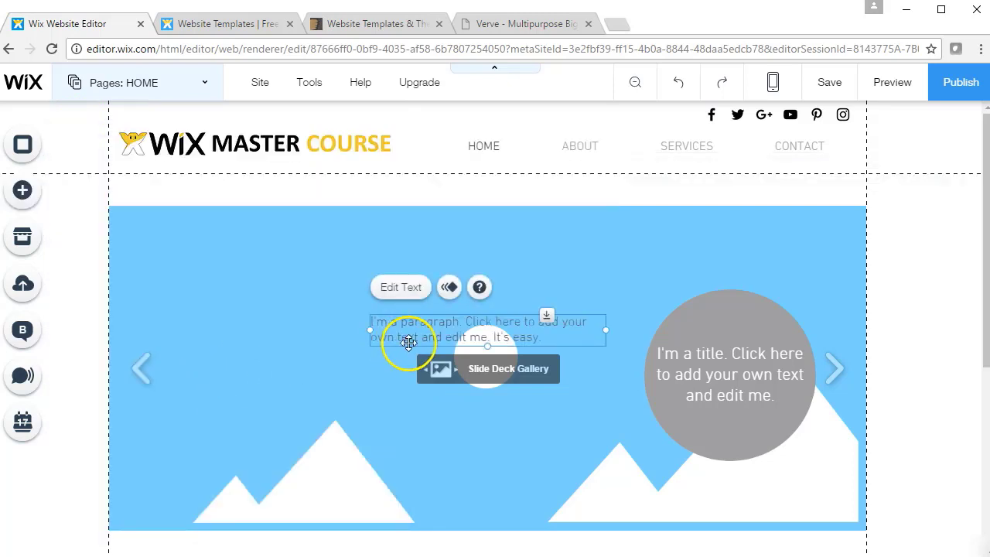
pyautogui.moveTo(408, 342); pyautogui.dragTo(520, 119)
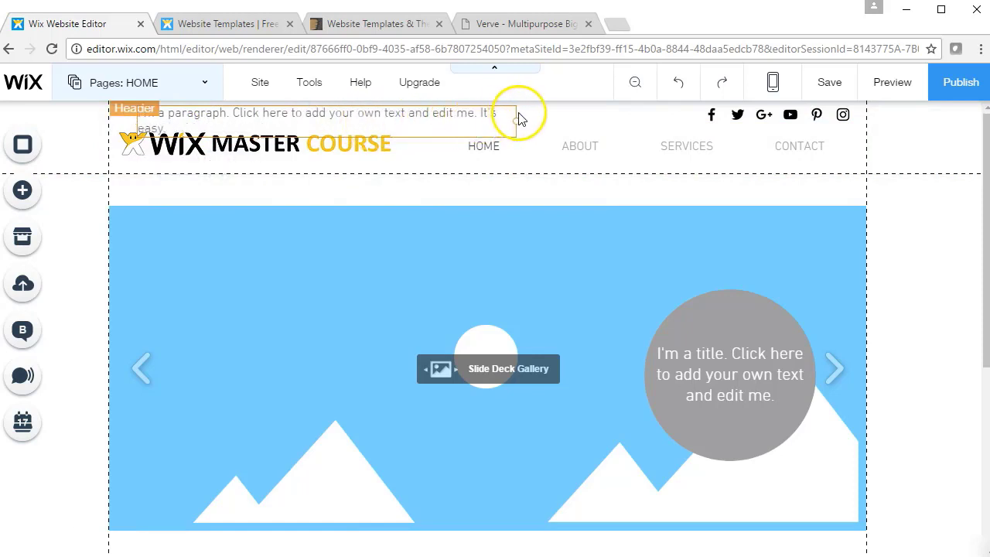
# Replace the header paragraph's text with "EMAIL:" followed by the contact's e-mail address.
pyautogui.click(168, 164)
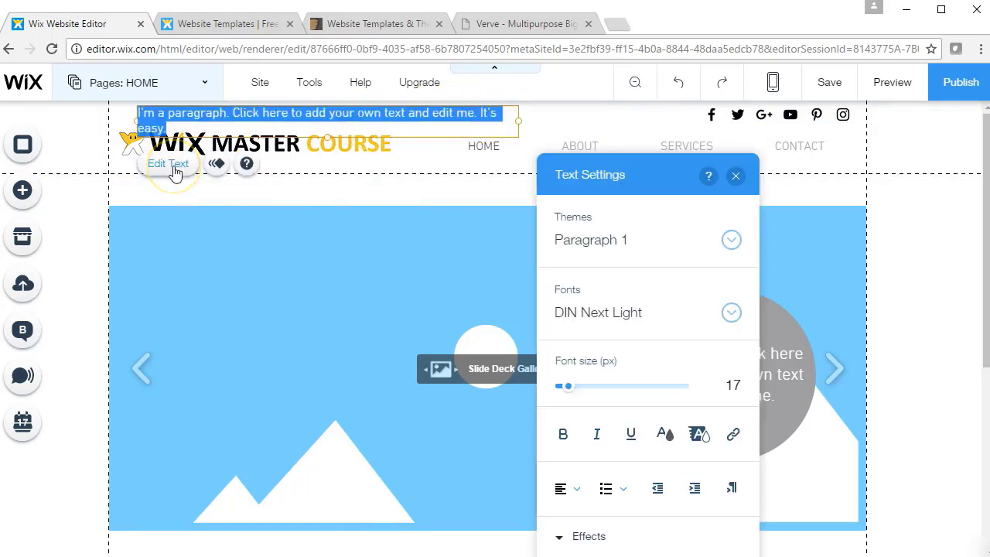
pyautogui.press('BackSpace')
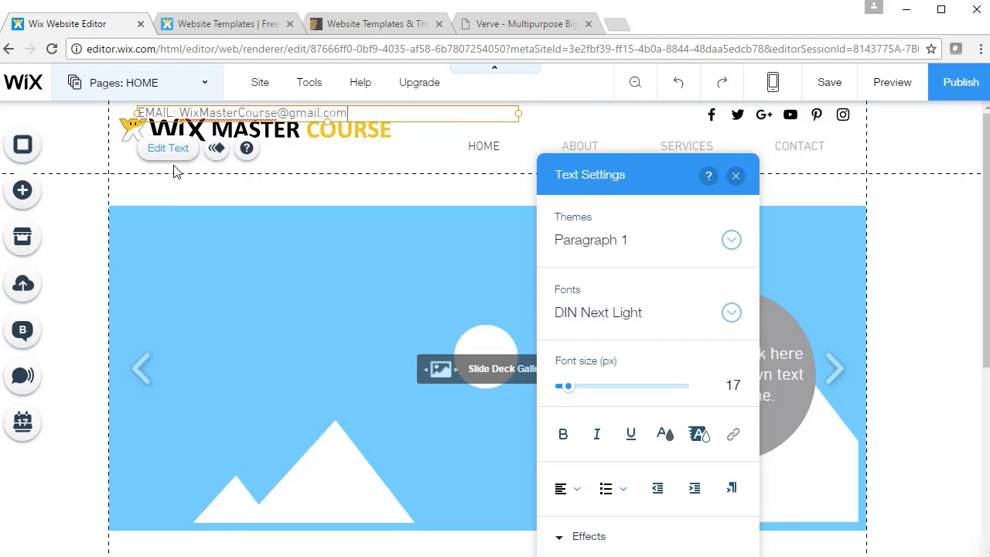
pyautogui.click(399, 151)
# Move the logo back down below the e-mail line and shift the e-mail line slightly left.
pyautogui.moveTo(341, 134); pyautogui.dragTo(349, 154)
pyautogui.moveTo(330, 115); pyautogui.dragTo(318, 115)
pyautogui.click(494, 193)
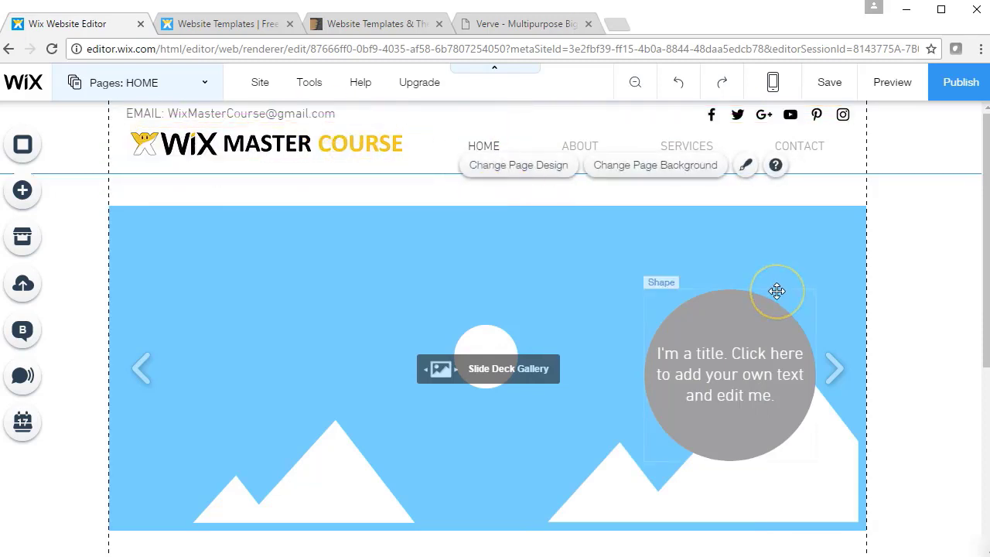
# Preview the page, return to editing, and nudge the e-mail line level with the social icons.
pyautogui.click(889, 85)
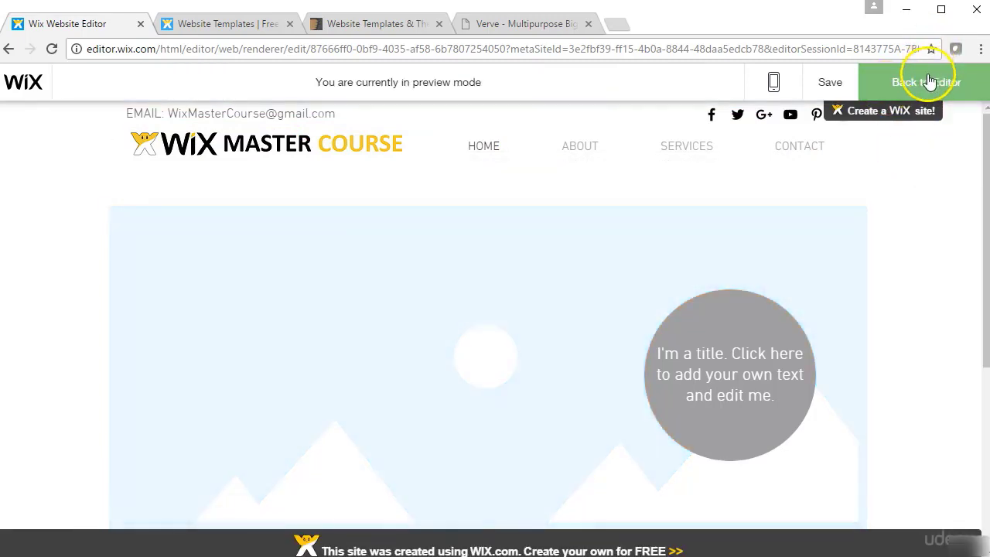
pyautogui.click(928, 83)
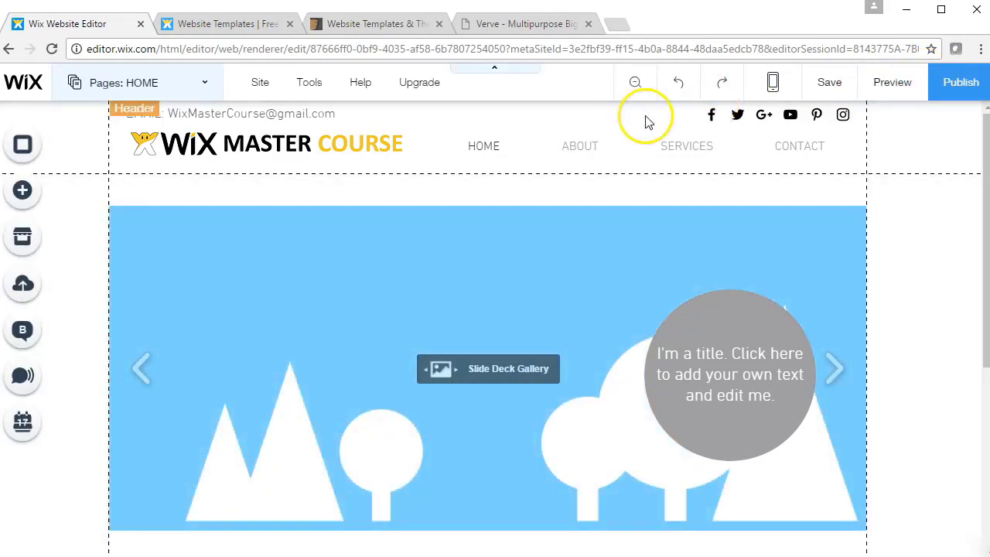
pyautogui.moveTo(347, 116); pyautogui.dragTo(348, 117)
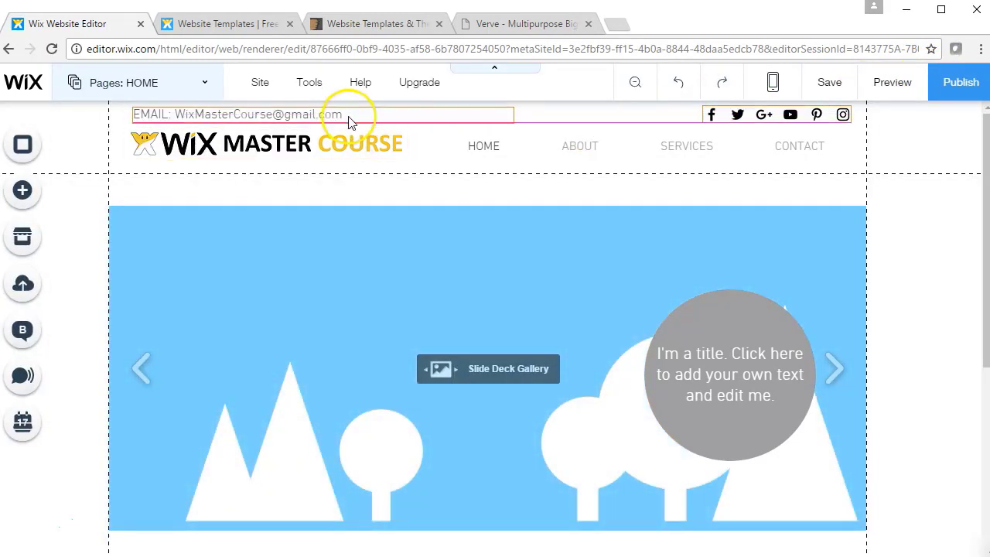
pyautogui.click(663, 182)
# Stretch the header slightly taller, then move the logo to about x 15, y 44 and the menu down level with it.
pyautogui.click(816, 174)
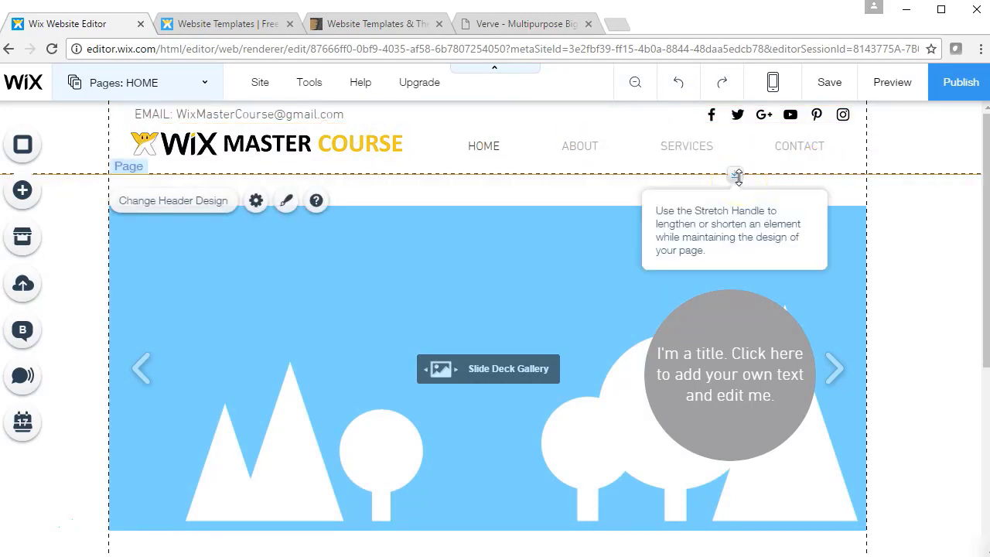
pyautogui.moveTo(737, 177); pyautogui.dragTo(739, 180)
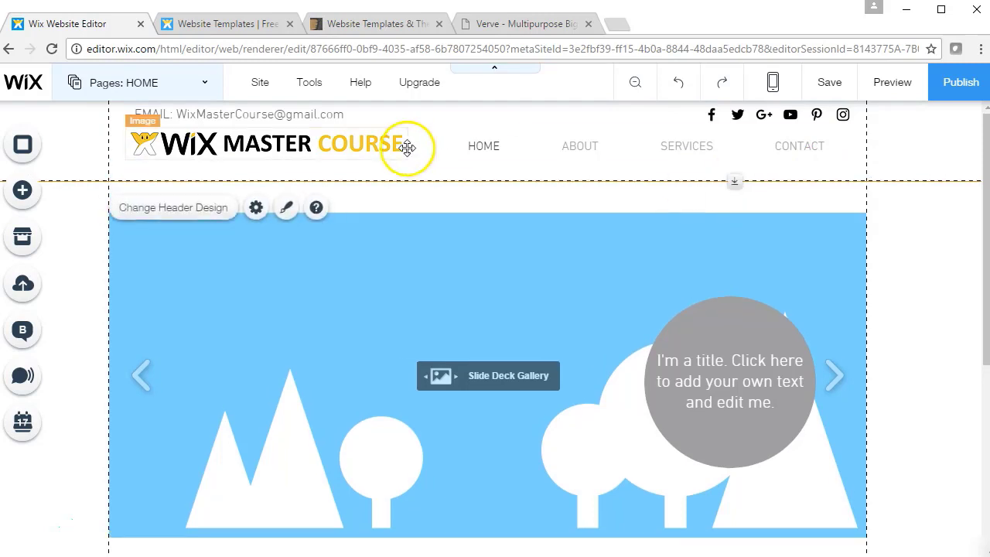
pyautogui.click(374, 152)
pyautogui.moveTo(286, 151); pyautogui.dragTo(280, 157)
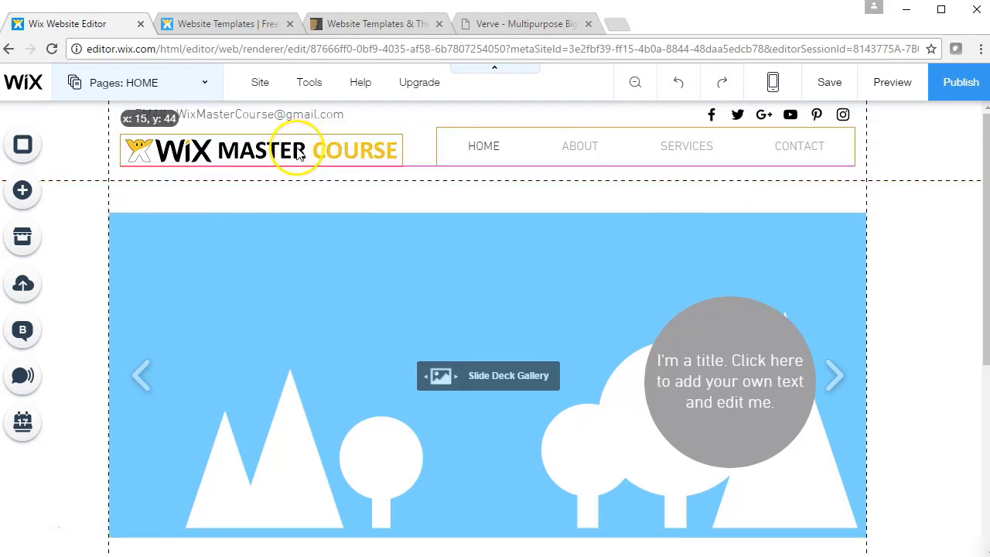
pyautogui.moveTo(584, 156)
pyautogui.mouseDown()
pyautogui.moveTo(602, 157)
pyautogui.moveTo(592, 160)
pyautogui.mouseUp()
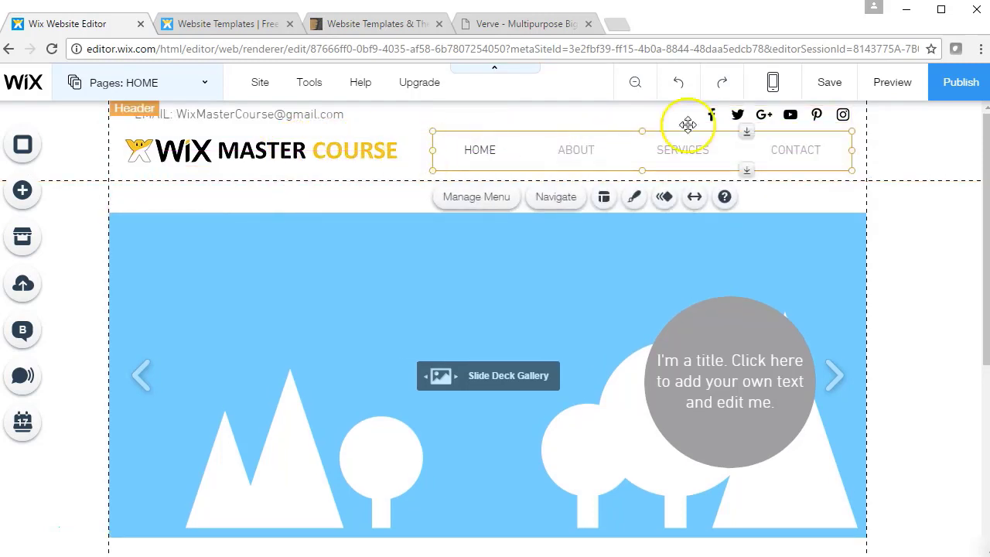
# Delete the social bar and the e-mail text from the header together.
pyautogui.click(741, 115)
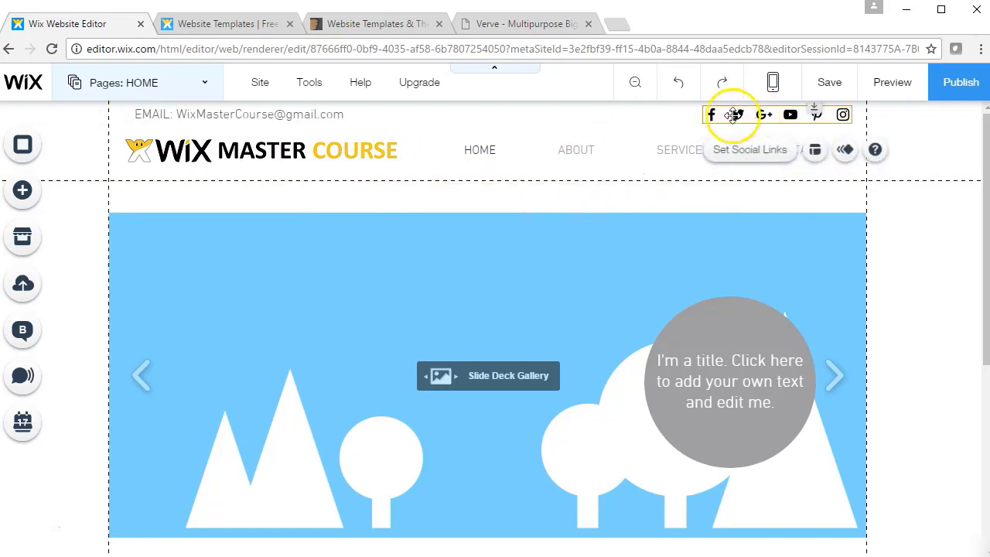
pyautogui.keyDown('shift'); pyautogui.click(336, 116); pyautogui.keyUp('shift')
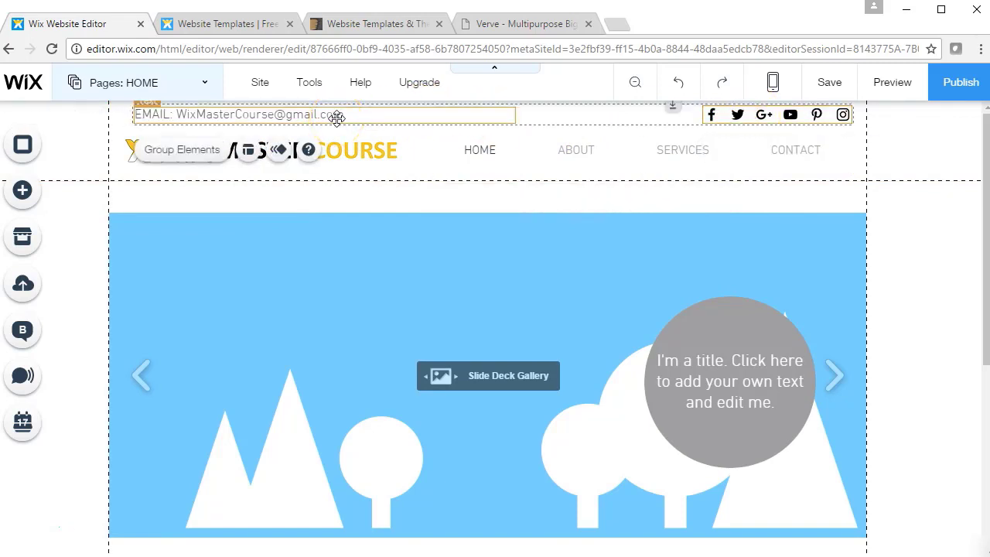
pyautogui.press('Delete')
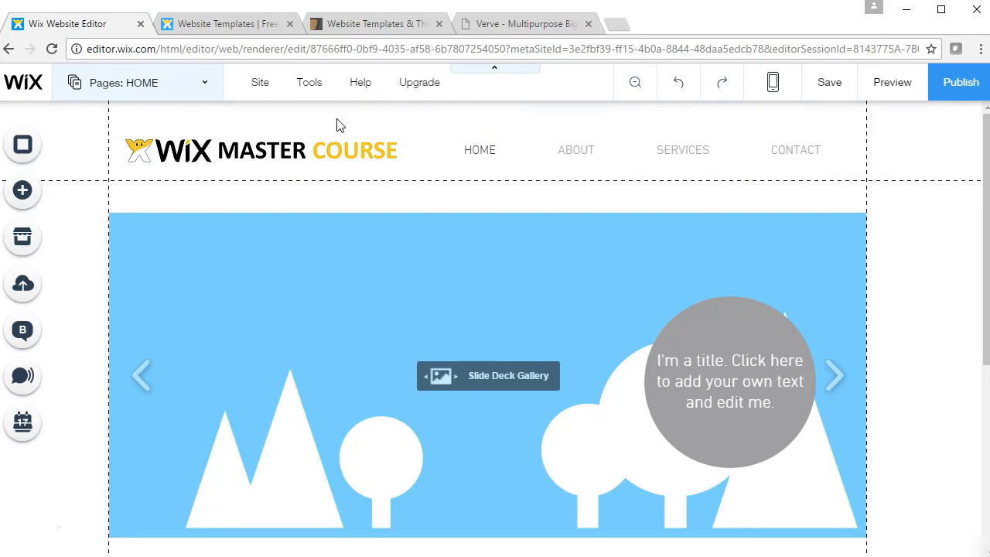
# Add a full-width dark strip to the page and reduce its height to about 68 px.
pyautogui.click(23, 193)
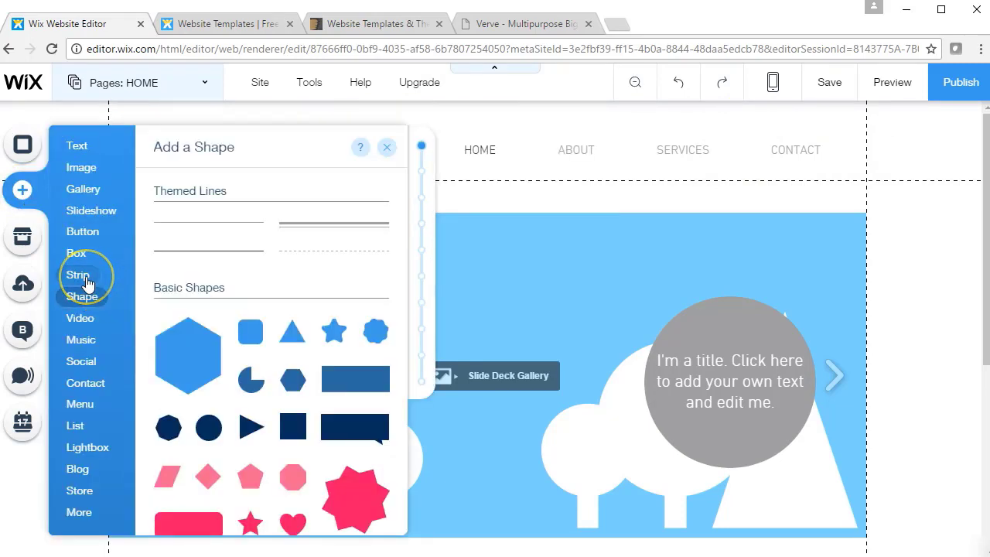
pyautogui.moveTo(87, 283)
pyautogui.click(243, 265)
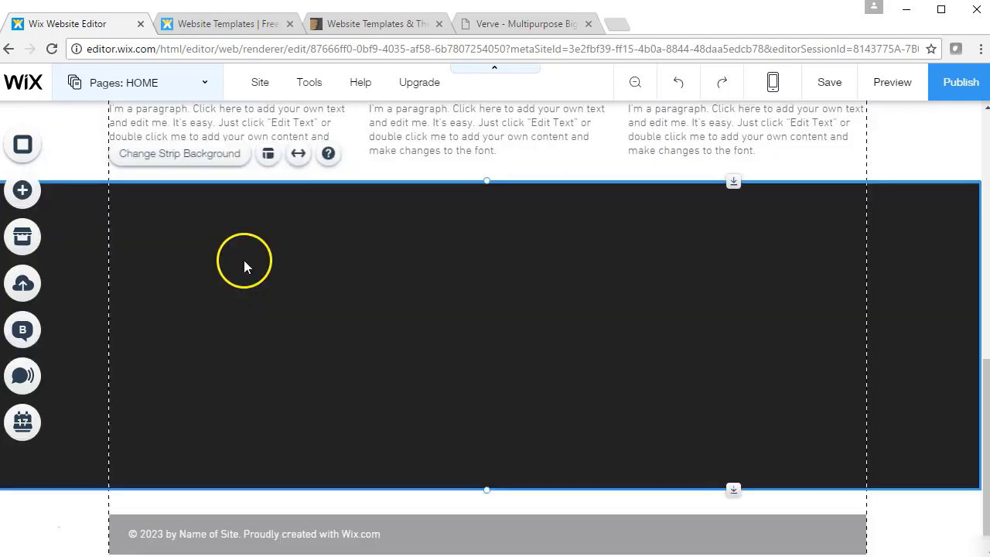
pyautogui.moveTo(486, 493); pyautogui.dragTo(530, 237)
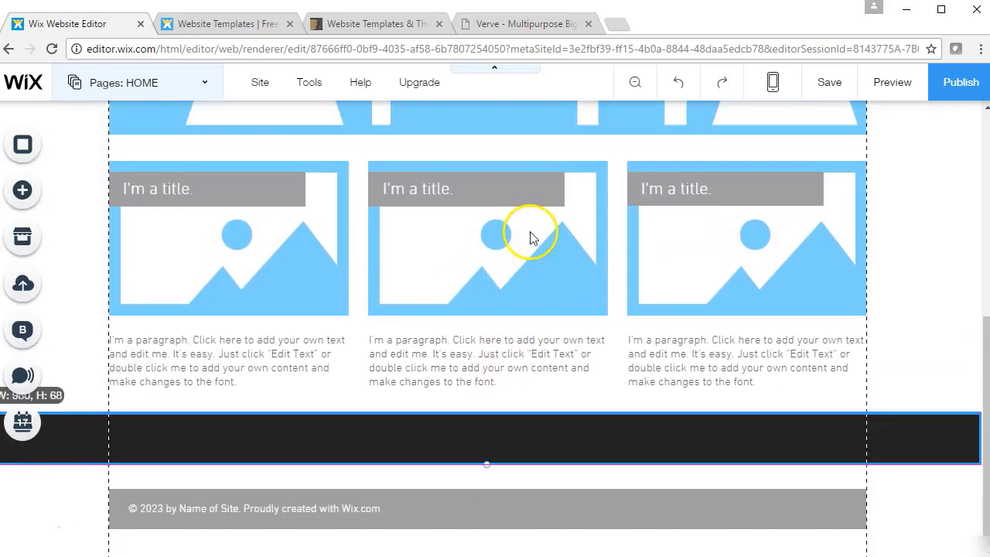
# Shrink the dark strip to a thin bar and move it to the very top of the page, above the logo and menu.
pyautogui.moveTo(735, 462); pyautogui.dragTo(737, 20)
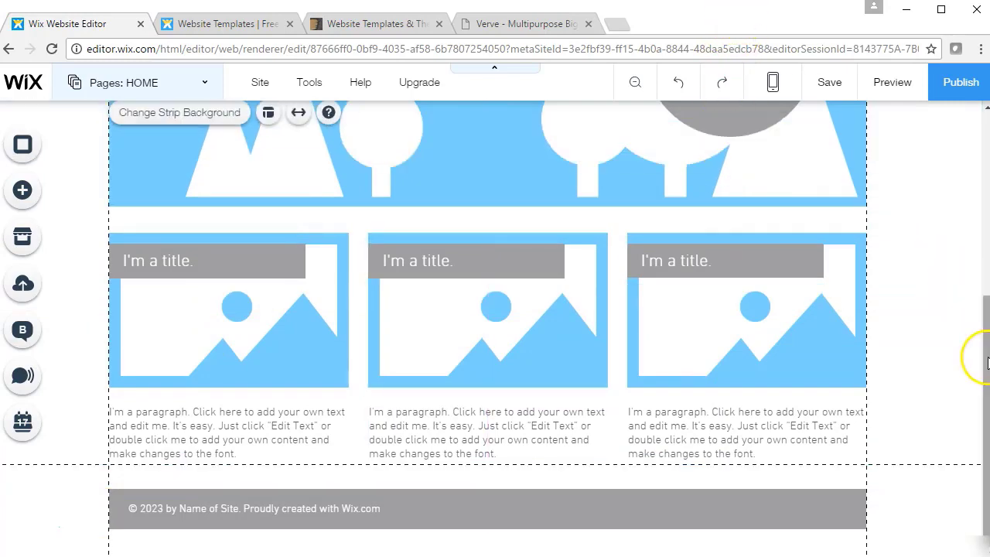
pyautogui.scroll(4, 979, 325)
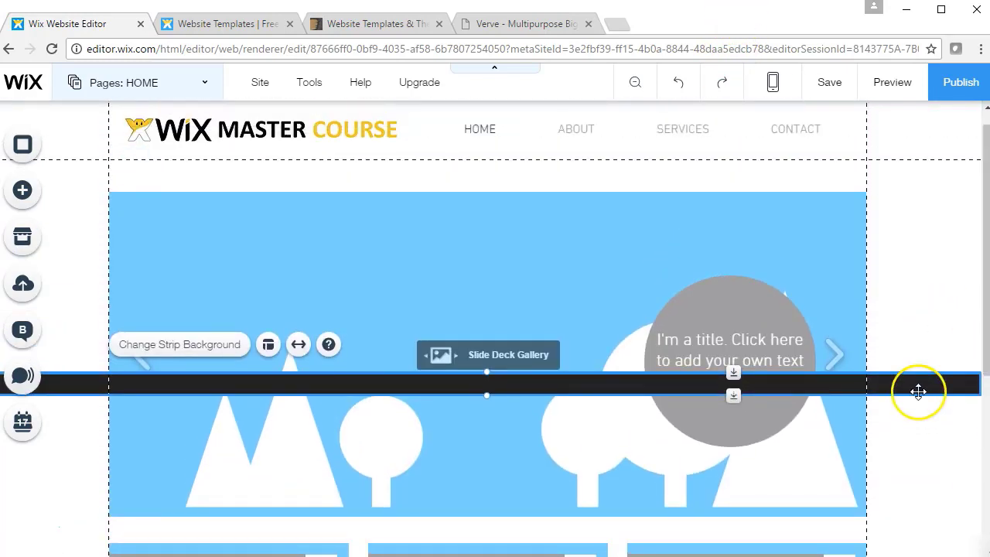
pyautogui.moveTo(917, 392); pyautogui.dragTo(895, 117)
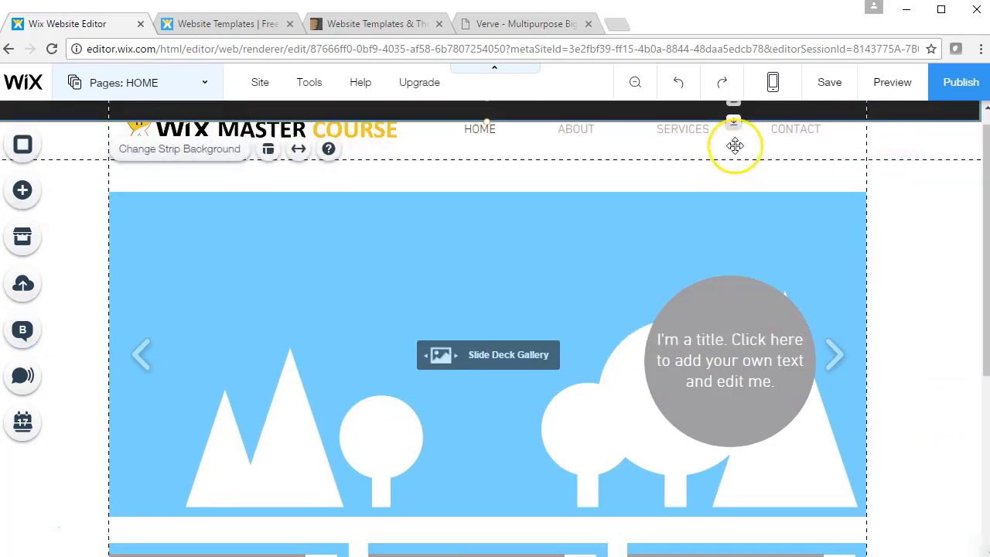
# Make the header slightly taller, move the logo and menu down clear of the dark strip, and extend the strip's height a little.
pyautogui.click(795, 155)
pyautogui.moveTo(740, 160); pyautogui.dragTo(738, 175)
pyautogui.moveTo(394, 136); pyautogui.dragTo(387, 160)
pyautogui.moveTo(596, 137); pyautogui.dragTo(596, 163)
pyautogui.click(765, 116)
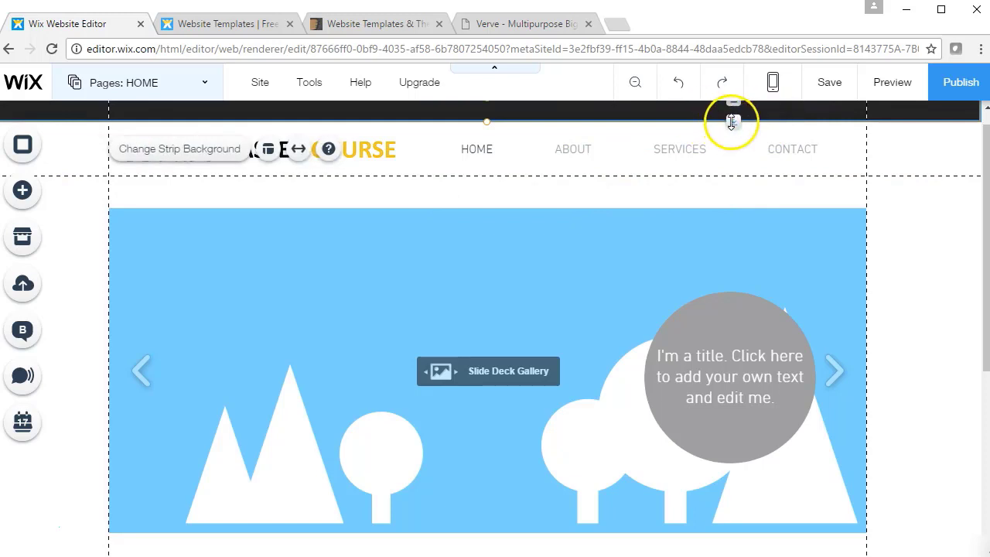
pyautogui.moveTo(732, 123); pyautogui.dragTo(733, 129)
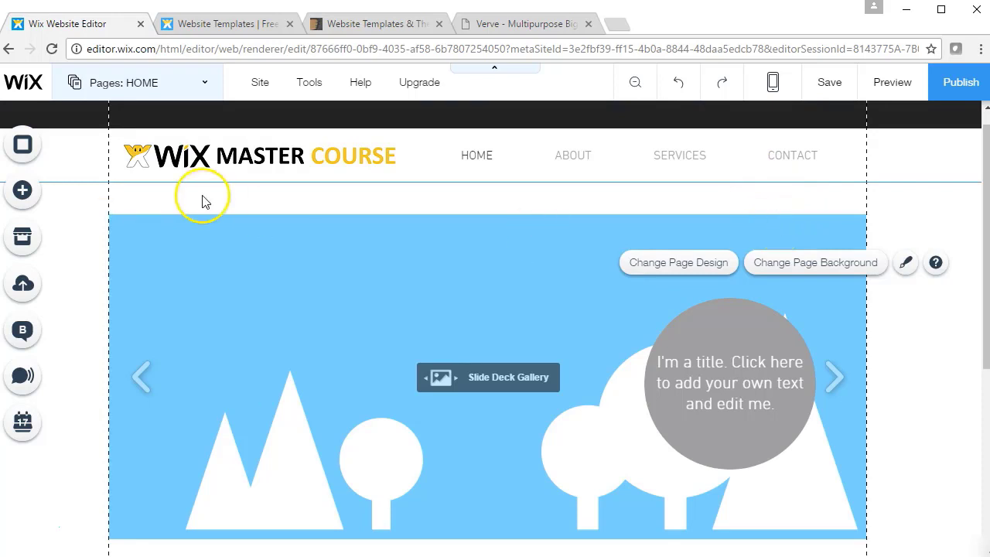
# Add a social bar with light grey round icons and place it at the right end of the dark strip.
pyautogui.click(26, 191)
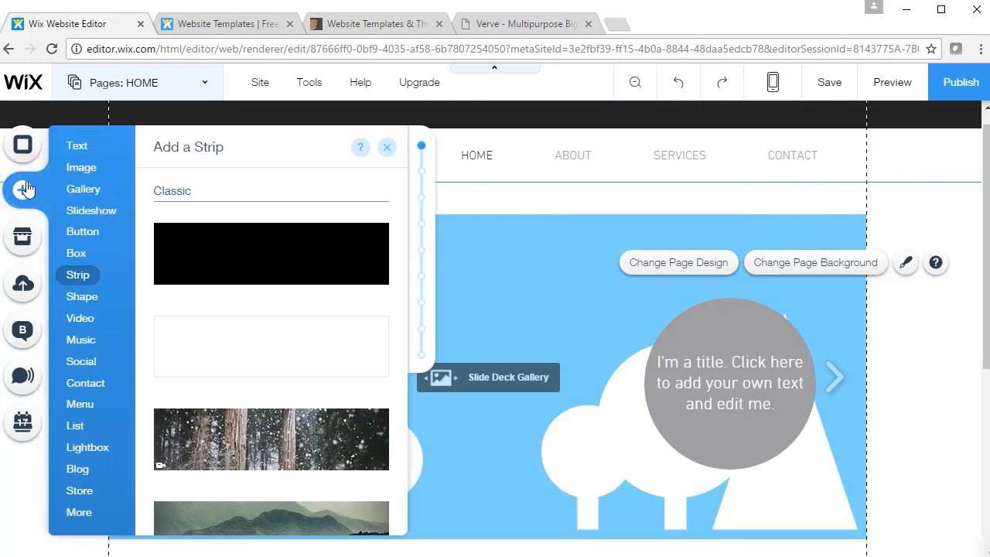
pyautogui.click(84, 361)
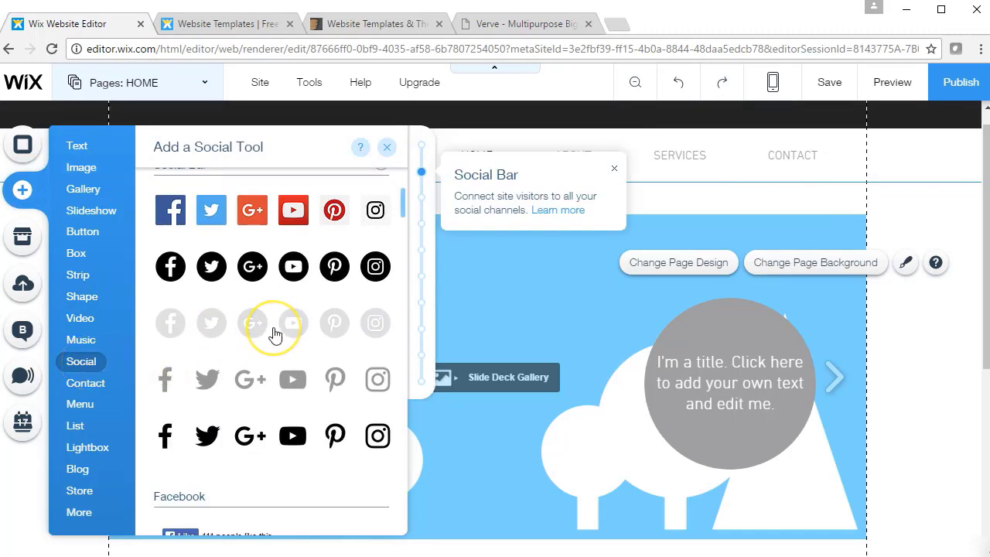
pyautogui.click(274, 332)
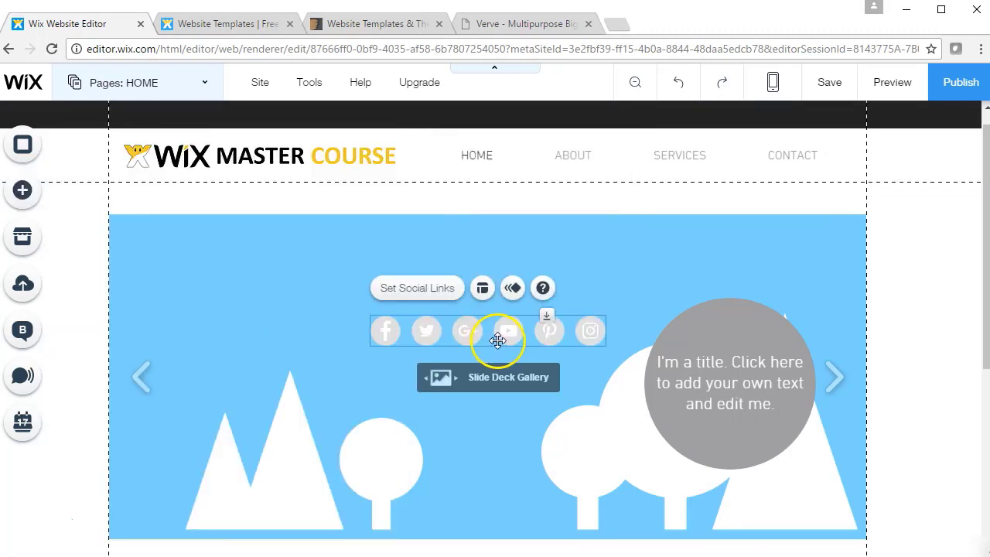
pyautogui.moveTo(506, 342); pyautogui.dragTo(587, 324)
pyautogui.moveTo(697, 185); pyautogui.dragTo(745, 126)
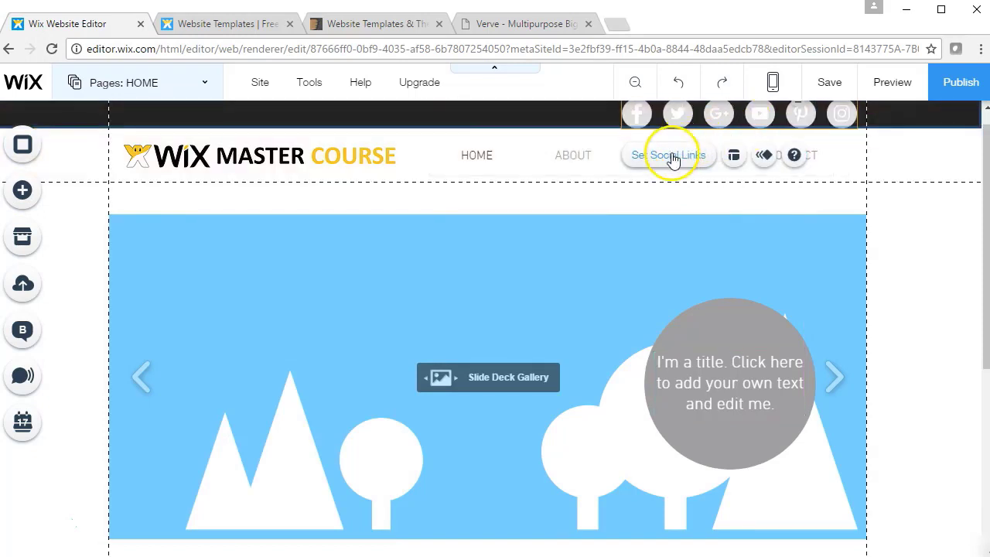
# Set the social bar's icon size to 22 px and move it within the strip to line up with the menu's right edge.
pyautogui.click(733, 155)
pyautogui.moveTo(430, 243); pyautogui.dragTo(411, 242)
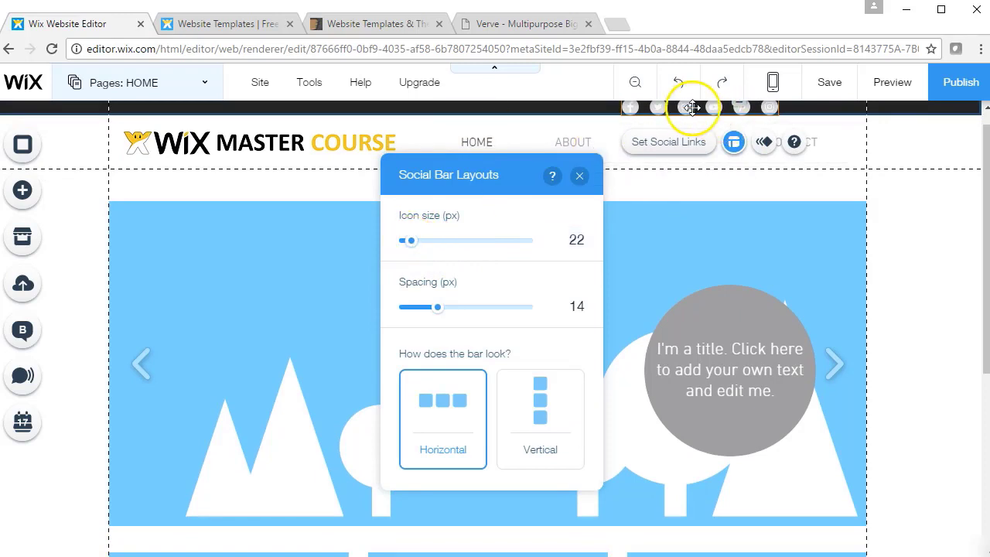
pyautogui.click(885, 165)
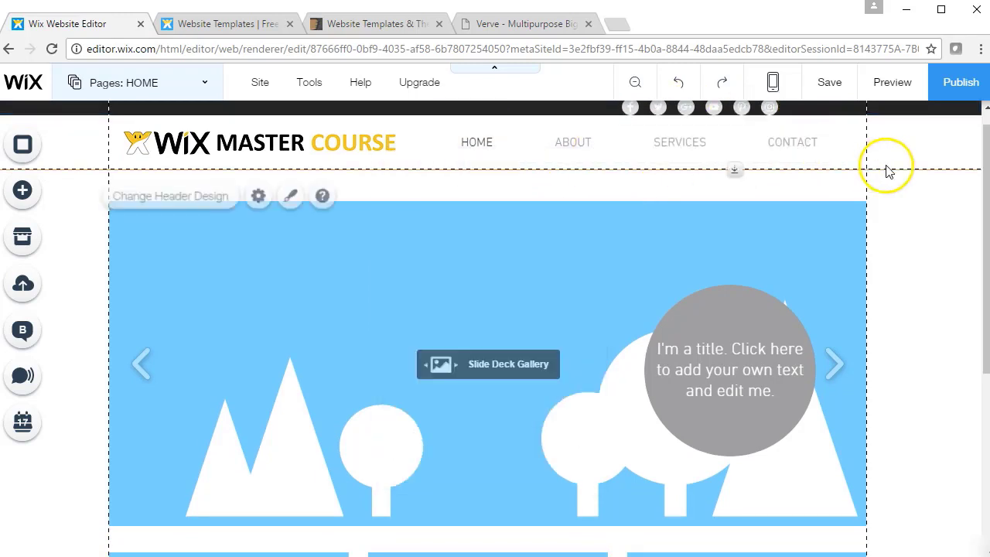
pyautogui.click(843, 108)
pyautogui.moveTo(733, 116); pyautogui.dragTo(801, 123)
pyautogui.click(735, 104)
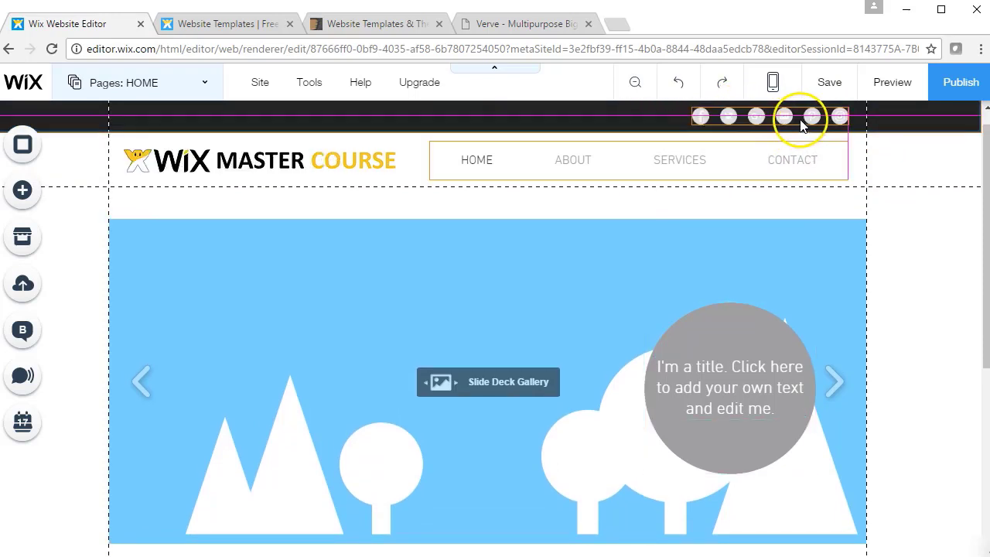
# Add a small themed paragraph text at the strip's left end and widen its box so it fits on one line.
pyautogui.click(31, 187)
pyautogui.moveTo(89, 145)
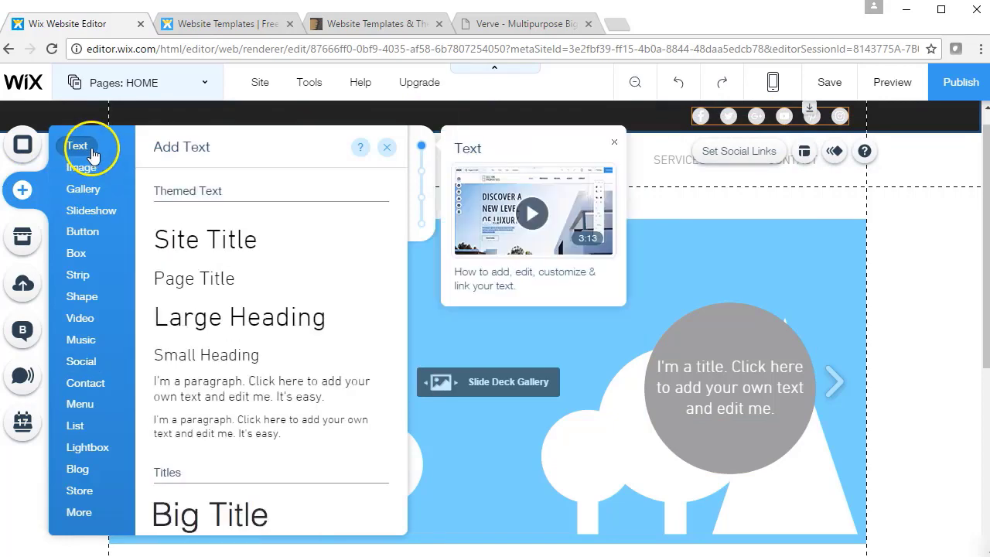
pyautogui.moveTo(232, 430); pyautogui.dragTo(158, 116)
pyautogui.moveTo(382, 128); pyautogui.dragTo(533, 115)
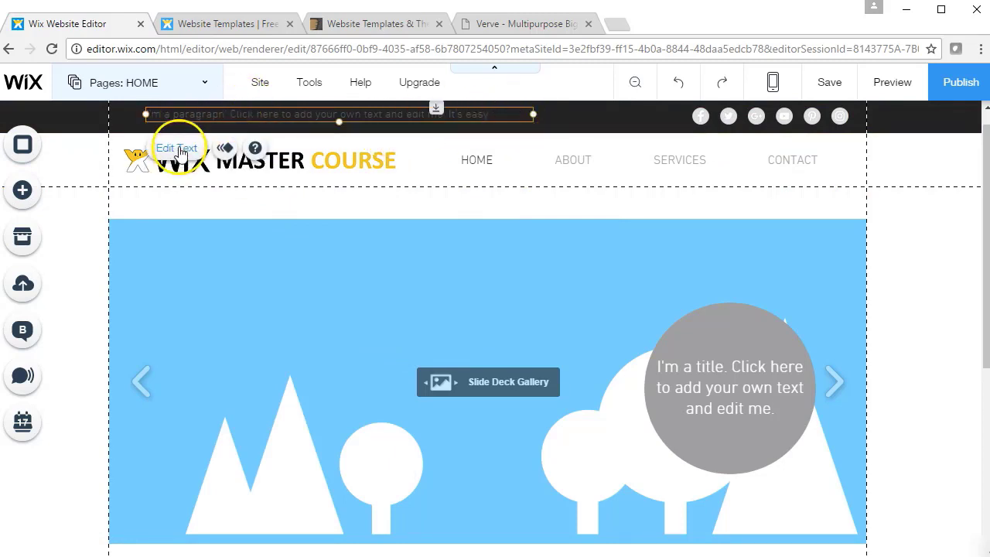
# Colour the strip's paragraph text white (#FFFFFF) and replace its wording with "CALL NOW:" followed by the business phone number.
pyautogui.click(178, 147)
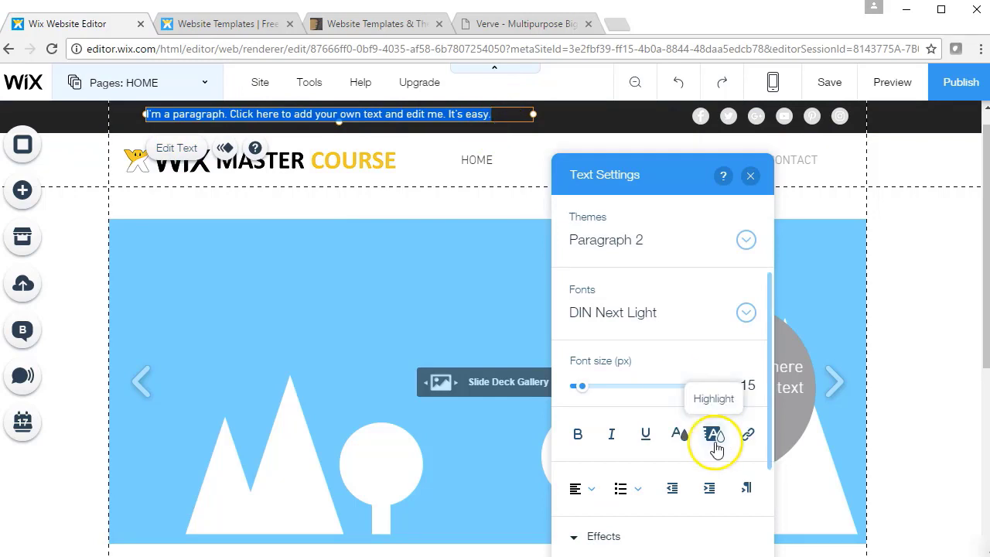
pyautogui.click(681, 432)
pyautogui.click(567, 306)
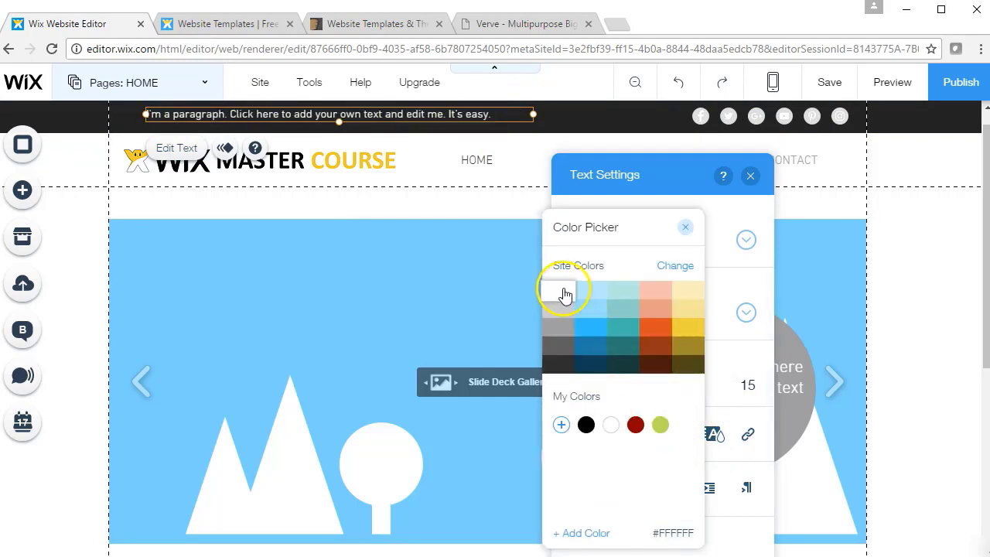
pyautogui.click(491, 124)
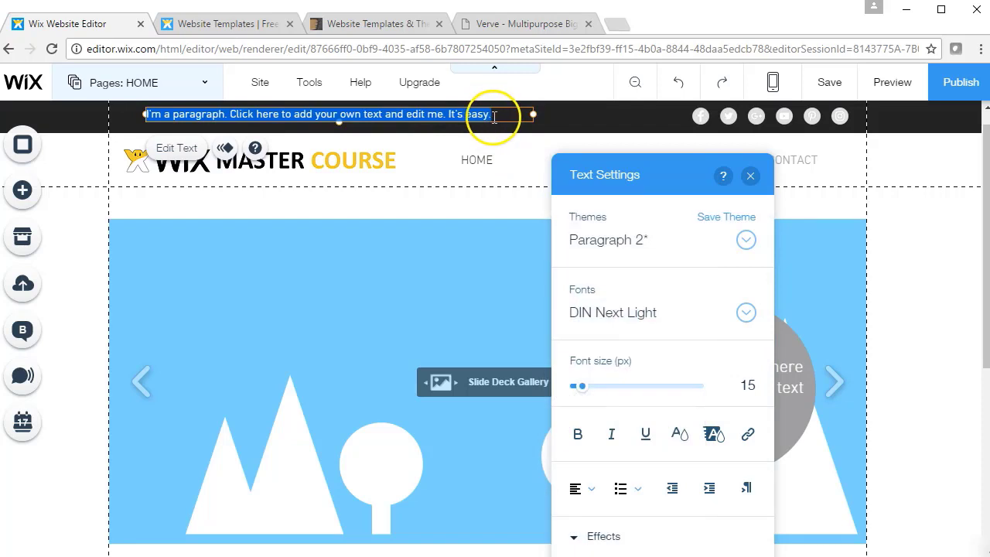
pyautogui.moveTo(502, 115); pyautogui.dragTo(124, 91)
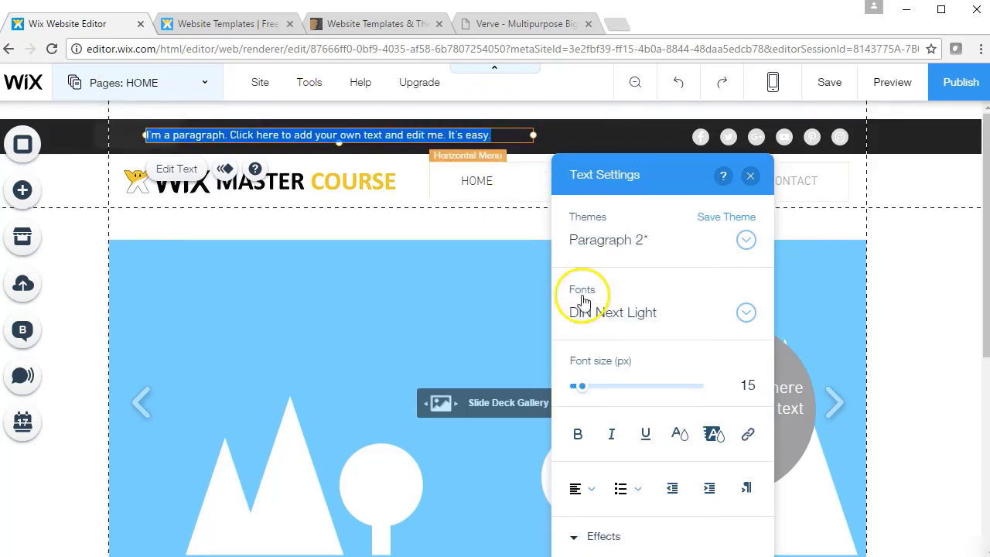
pyautogui.write('CALL NOW: 1800-123-4567')
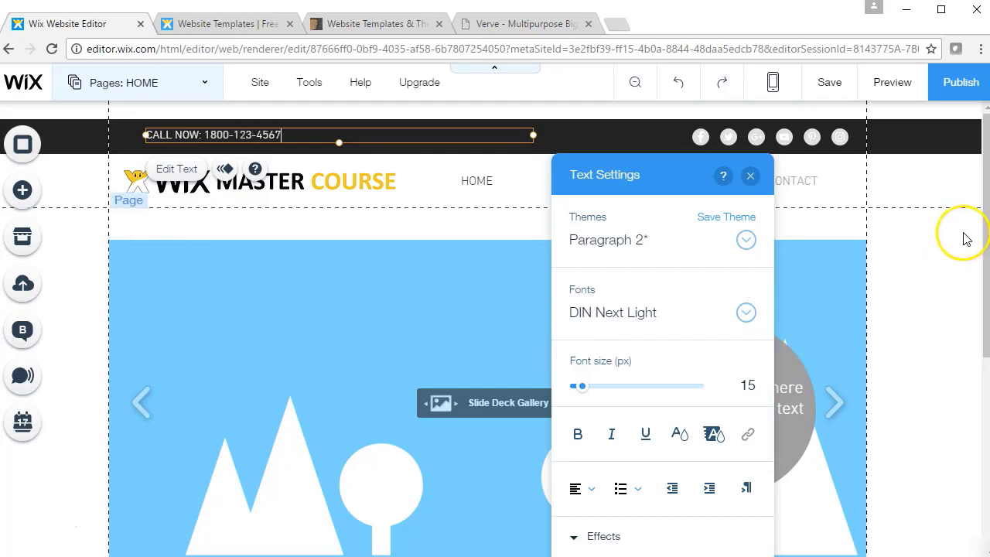
pyautogui.click(853, 172)
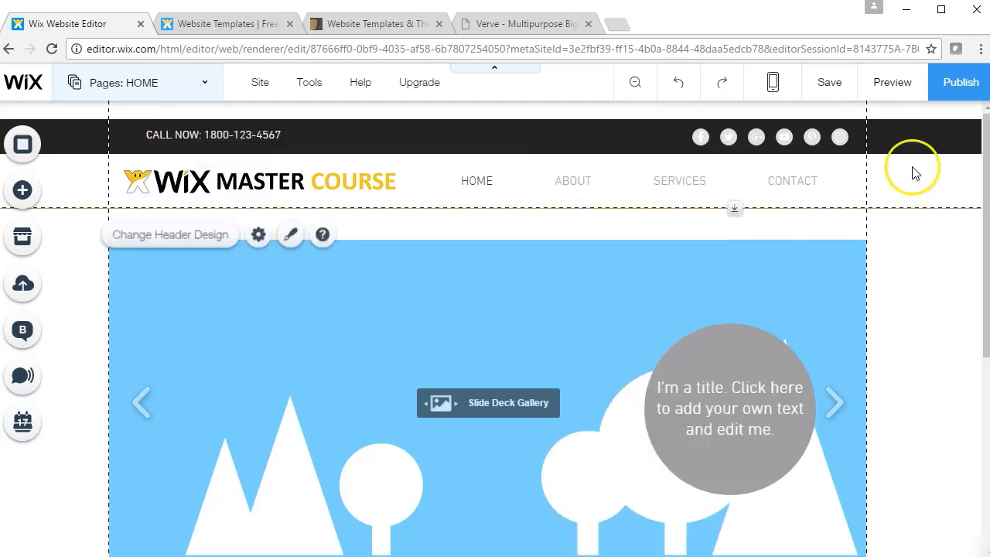
# Pull the strip up to close the gap above it, and align the call text with the logo's left edge and the social icons.
pyautogui.click(891, 123)
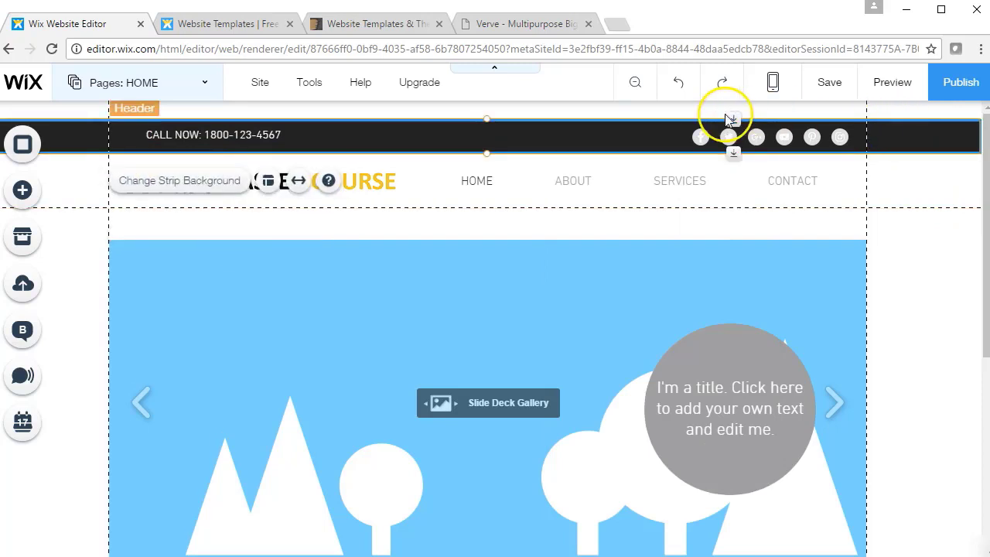
pyautogui.moveTo(739, 115); pyautogui.dragTo(739, 97)
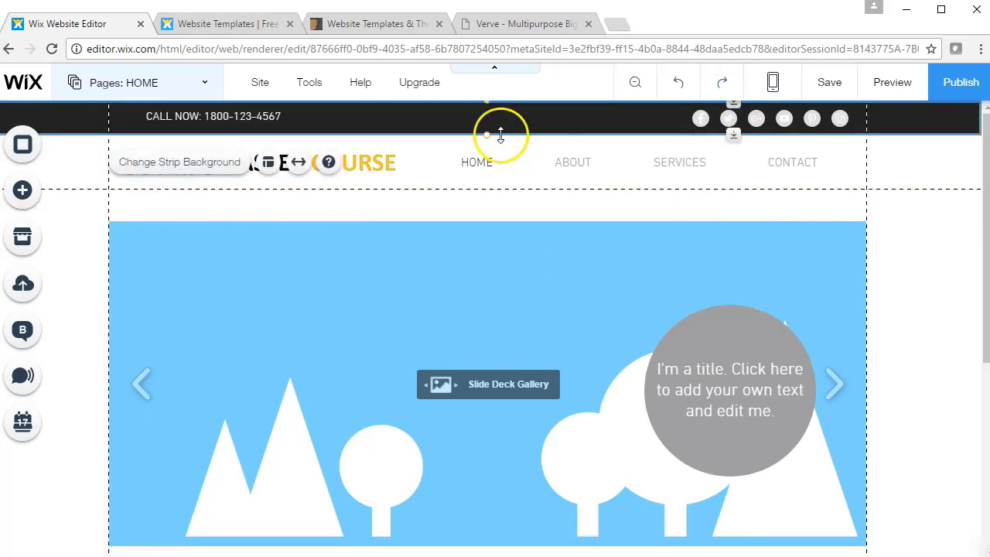
pyautogui.moveTo(248, 116); pyautogui.dragTo(211, 120)
pyautogui.click(908, 230)
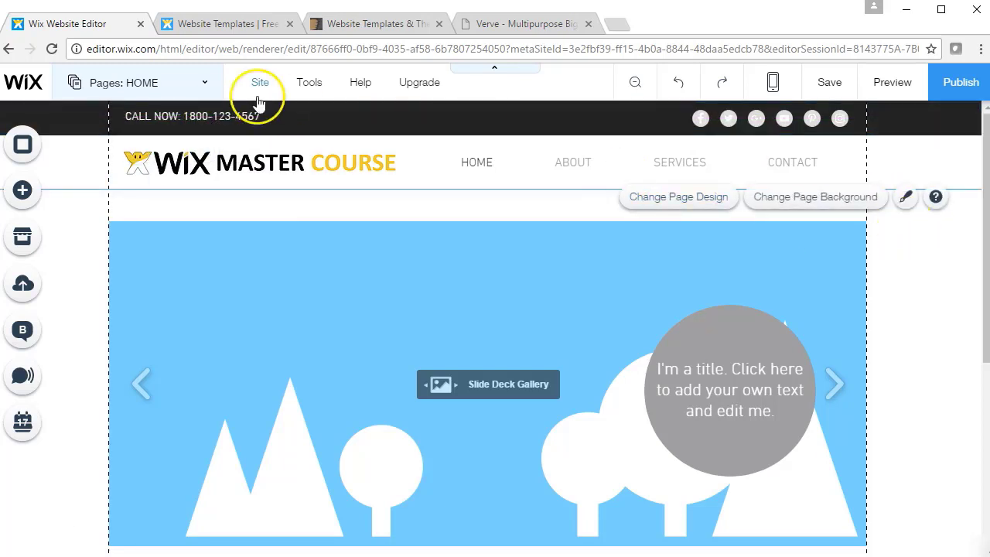
pyautogui.click(207, 123)
pyautogui.moveTo(203, 120); pyautogui.dragTo(203, 124)
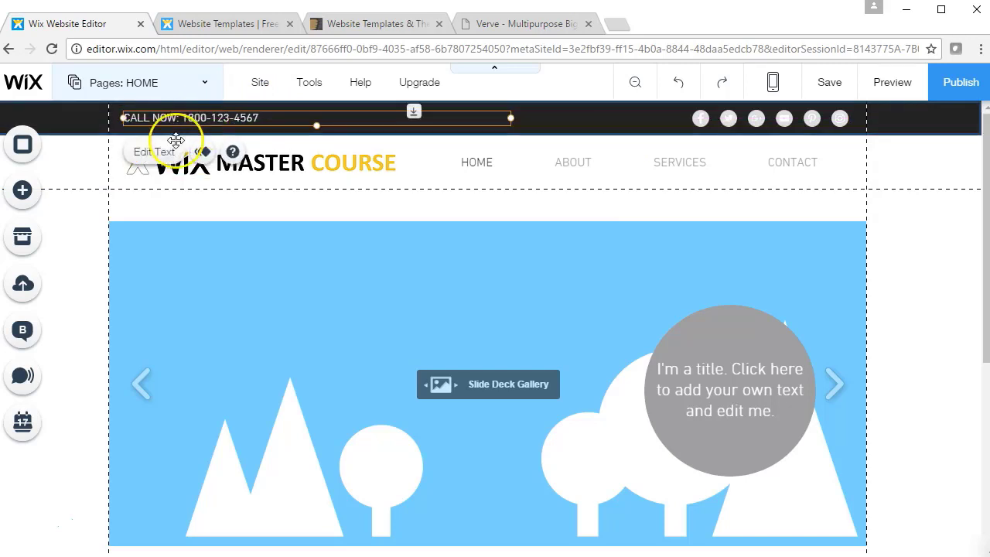
# Add the transparent themed button to the page and place it in the dark strip between the call text and the social icons.
pyautogui.click(21, 192)
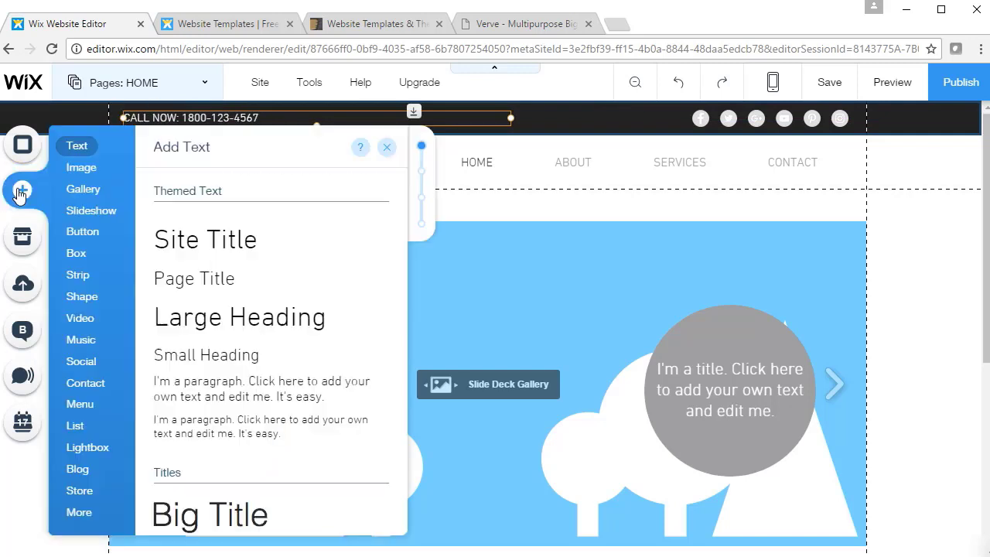
pyautogui.click(82, 229)
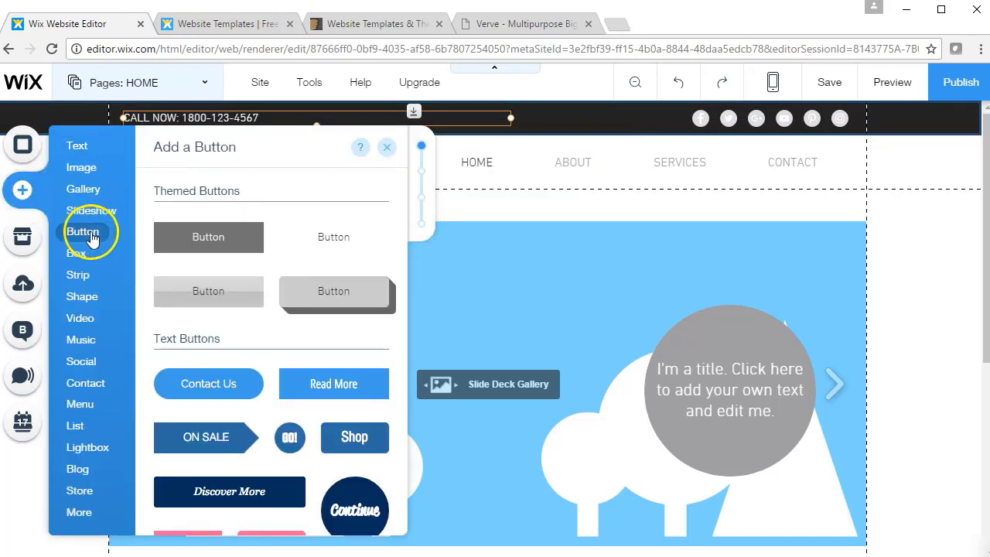
pyautogui.click(320, 237)
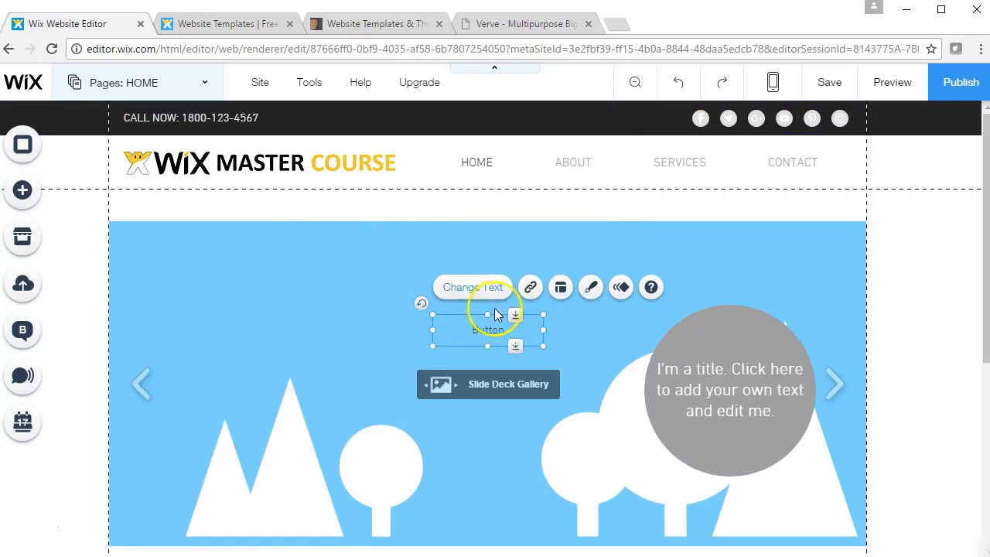
pyautogui.moveTo(466, 326); pyautogui.dragTo(531, 121)
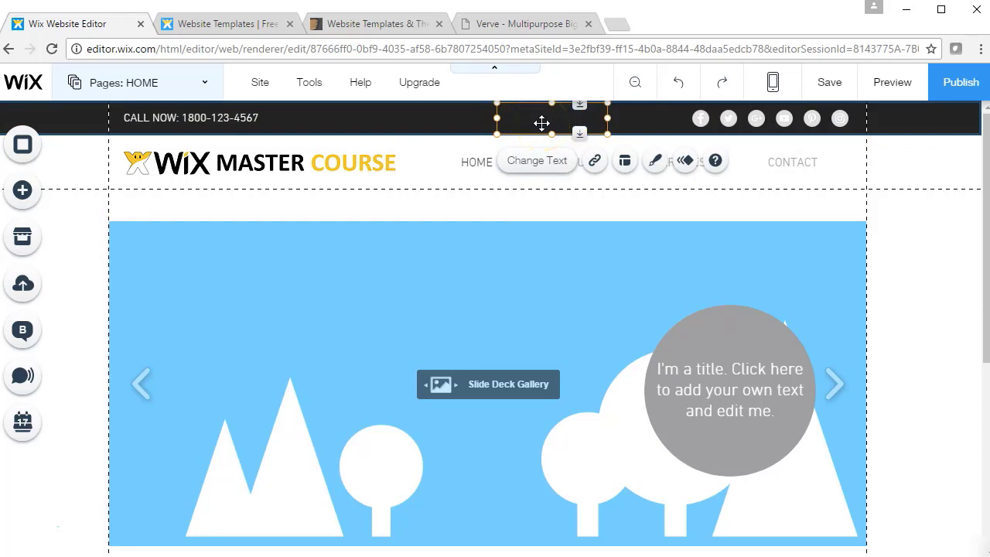
# Apply the light grey two-tone themed design to the button, reduce its height and move it just left of the social icons.
pyautogui.click(656, 162)
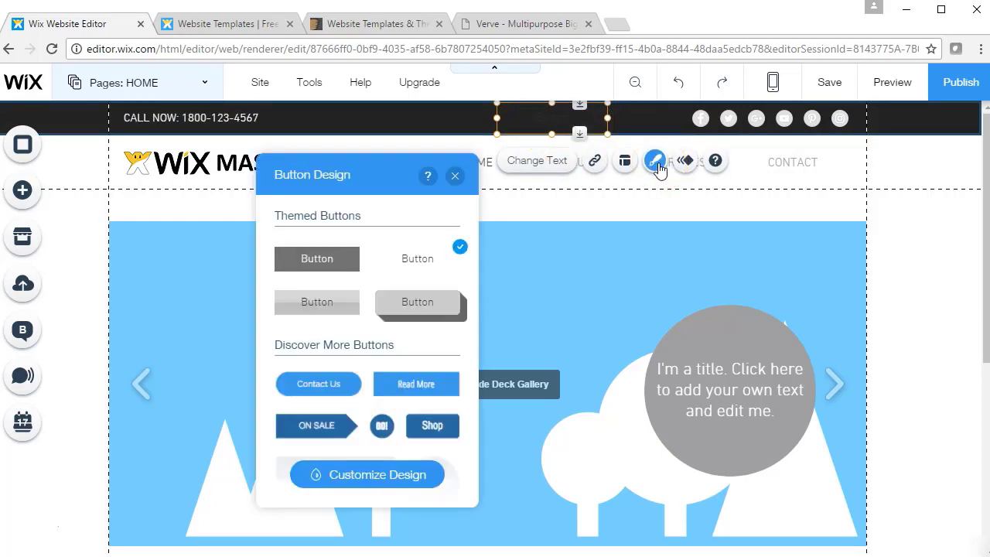
pyautogui.click(329, 300)
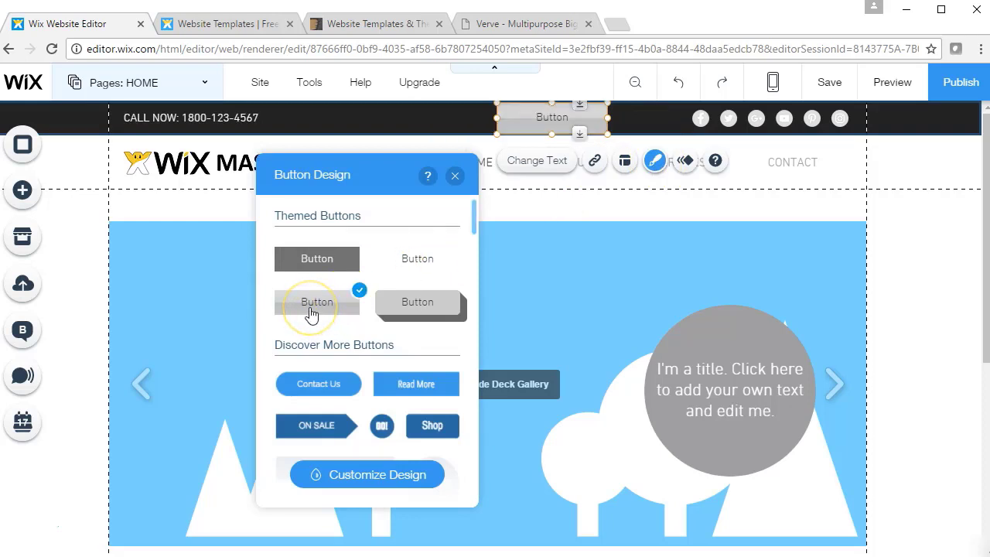
pyautogui.click(559, 130)
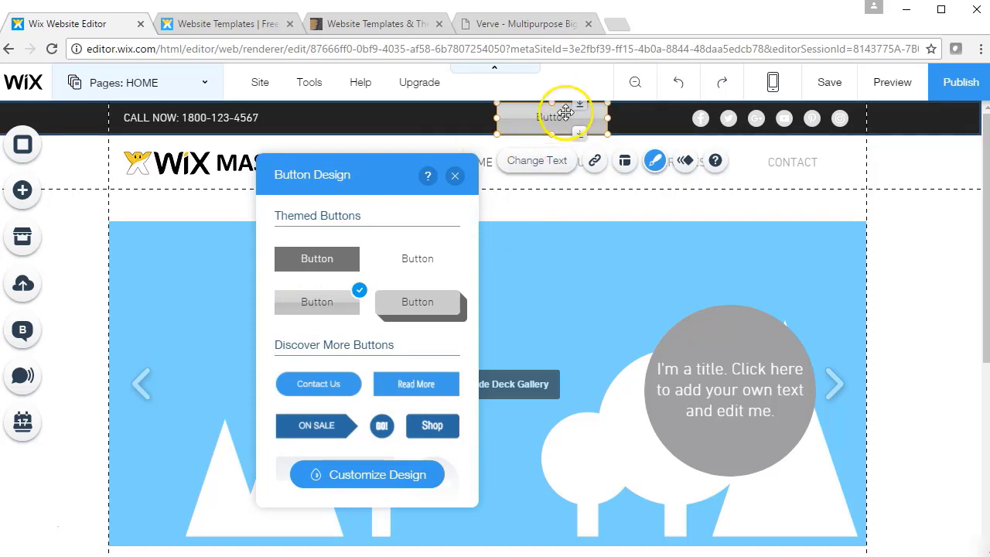
pyautogui.moveTo(552, 133); pyautogui.dragTo(628, 119)
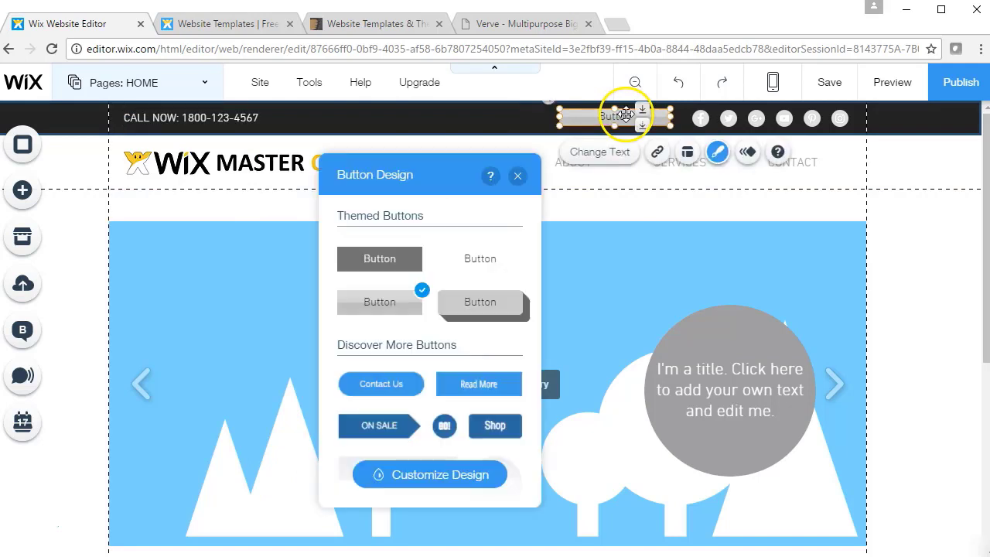
# Change the strip button's label to "GO TO STORE".
pyautogui.click(619, 155)
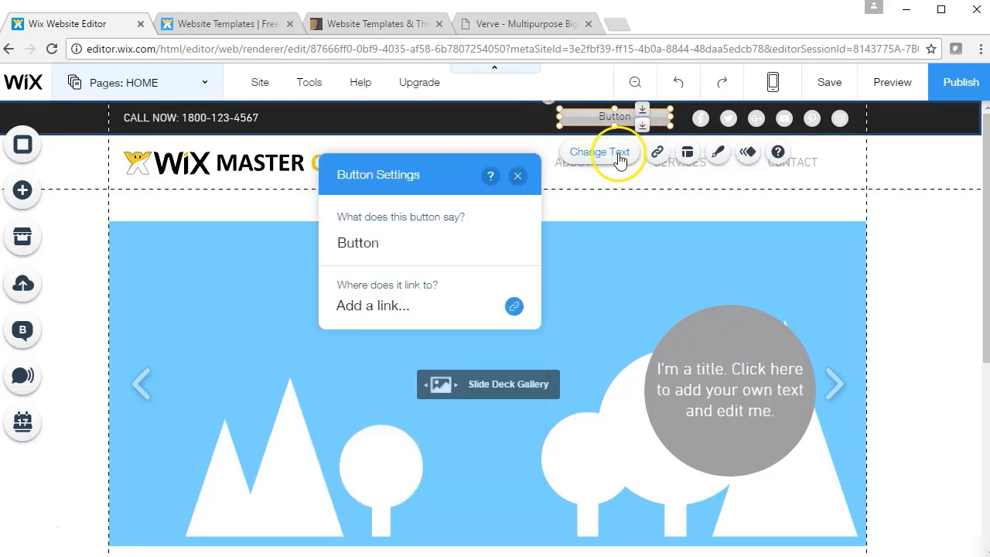
pyautogui.click(396, 245)
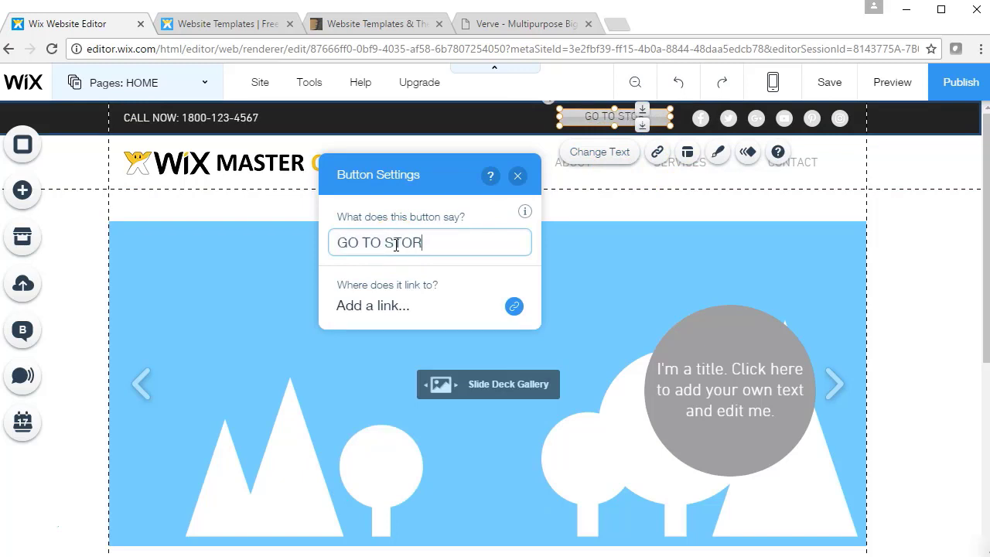
pyautogui.hotkey('ctrl', 'a')
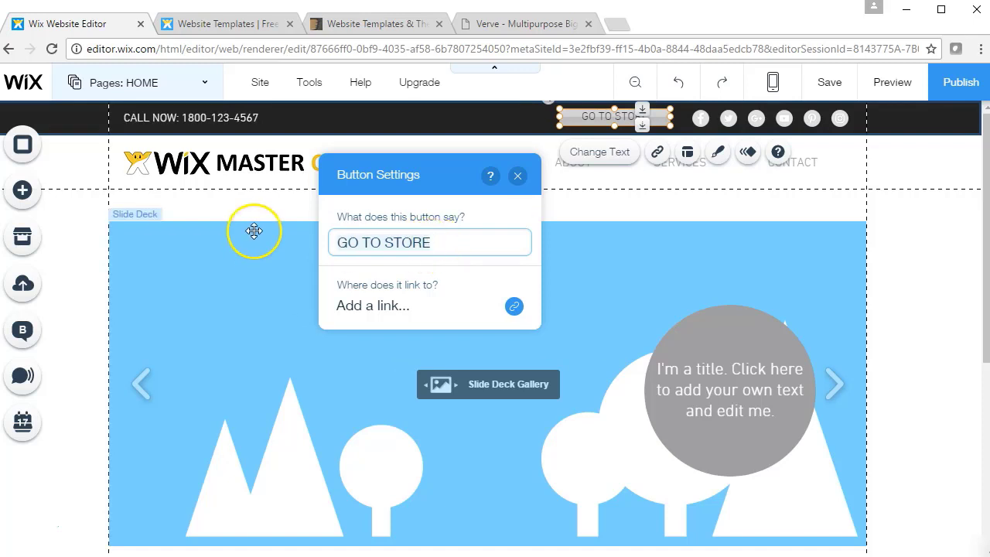
# Relabel the strip button "GO TO ABOUT US" and link it to the ABOUT page.
pyautogui.write('G')
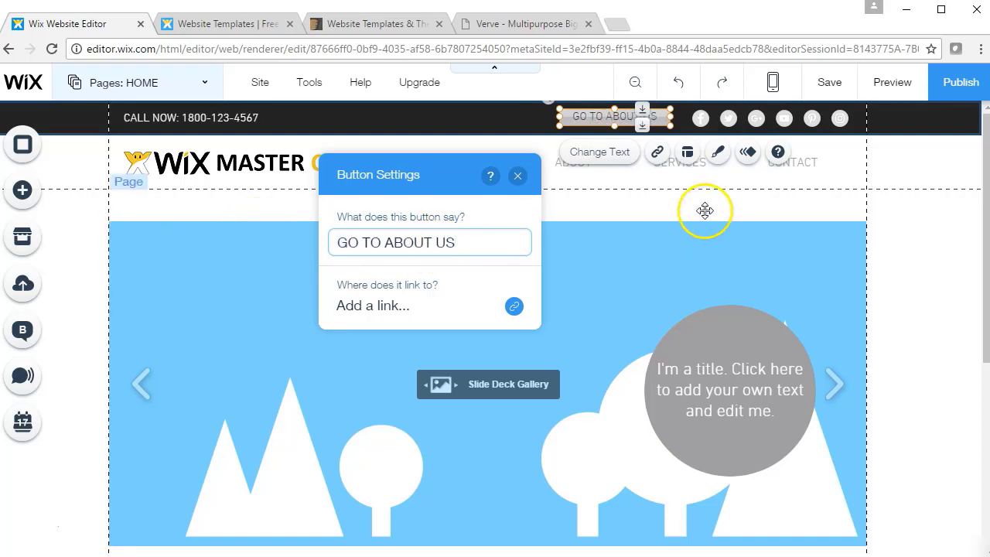
pyautogui.click(662, 158)
pyautogui.click(659, 154)
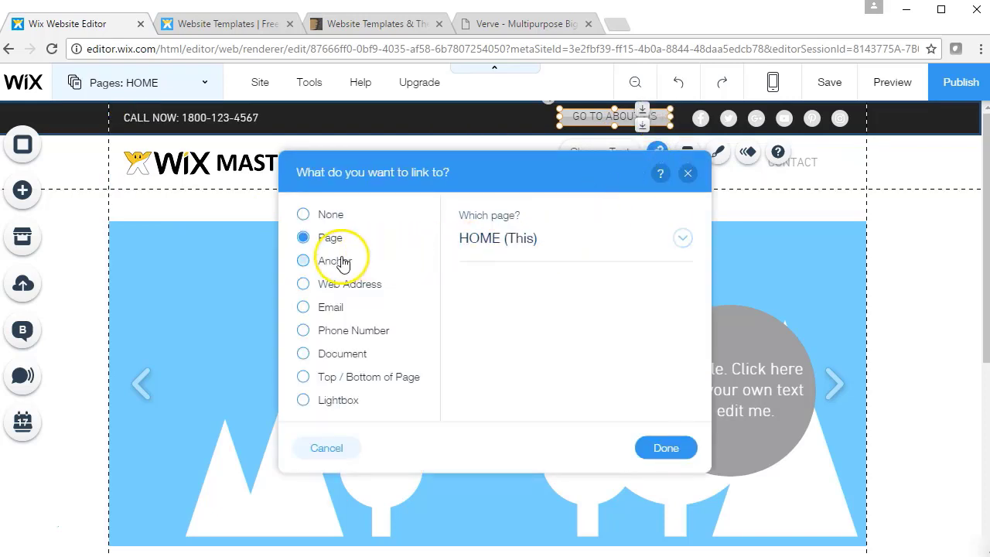
pyautogui.click(503, 247)
pyautogui.click(516, 300)
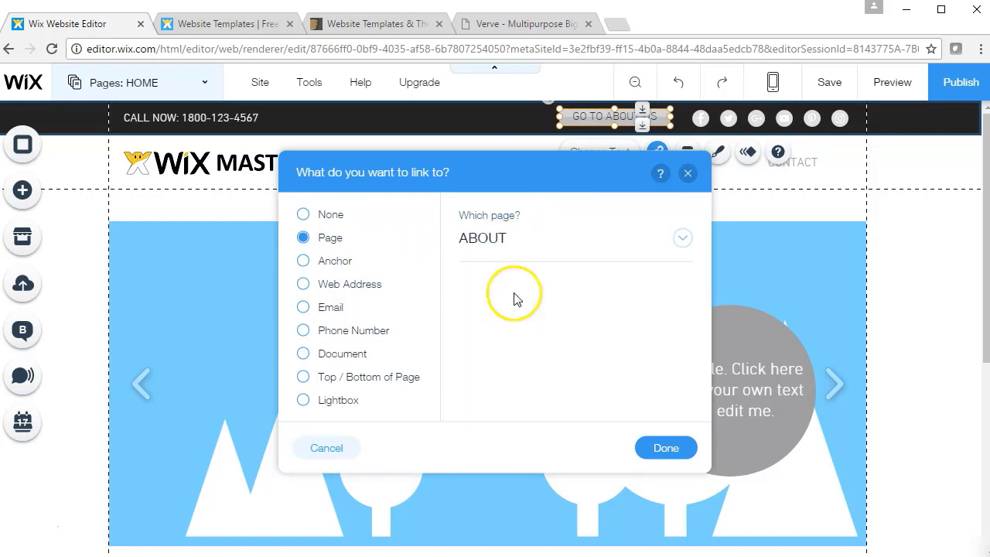
pyautogui.click(664, 448)
pyautogui.click(792, 219)
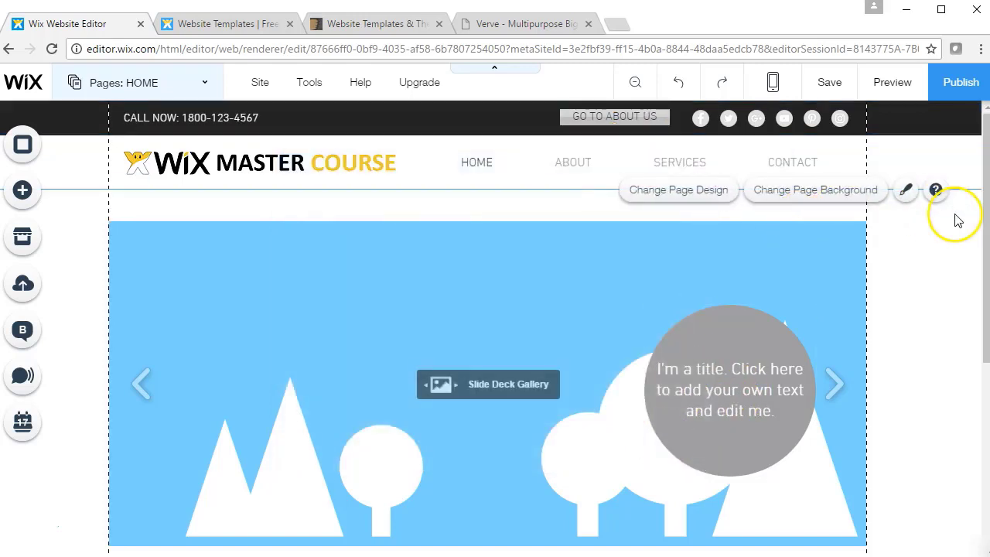
# Preview the site, check the header on the ABOUT, SERVICES, GALLERY and CONTACT pages, and return to HOME for editing.
pyautogui.click(903, 86)
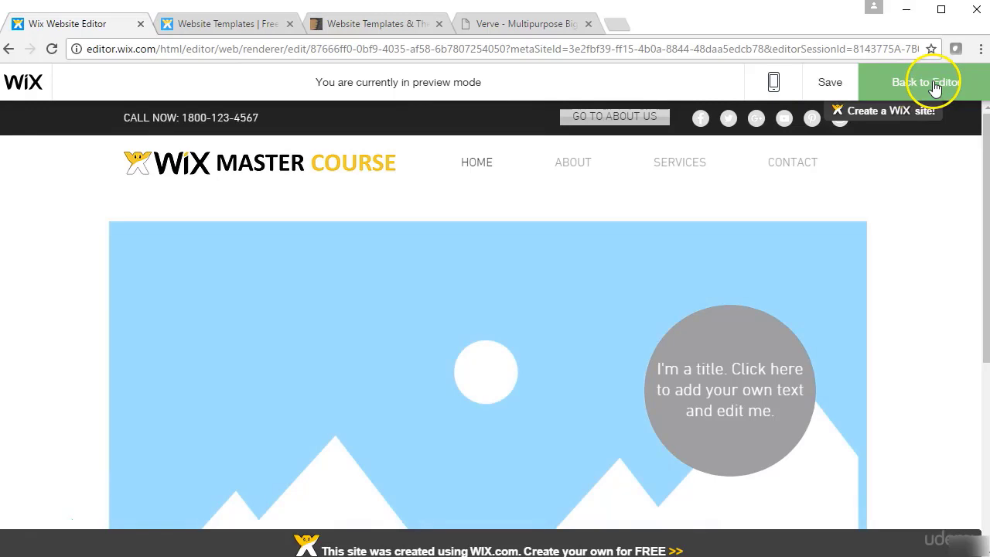
pyautogui.click(936, 86)
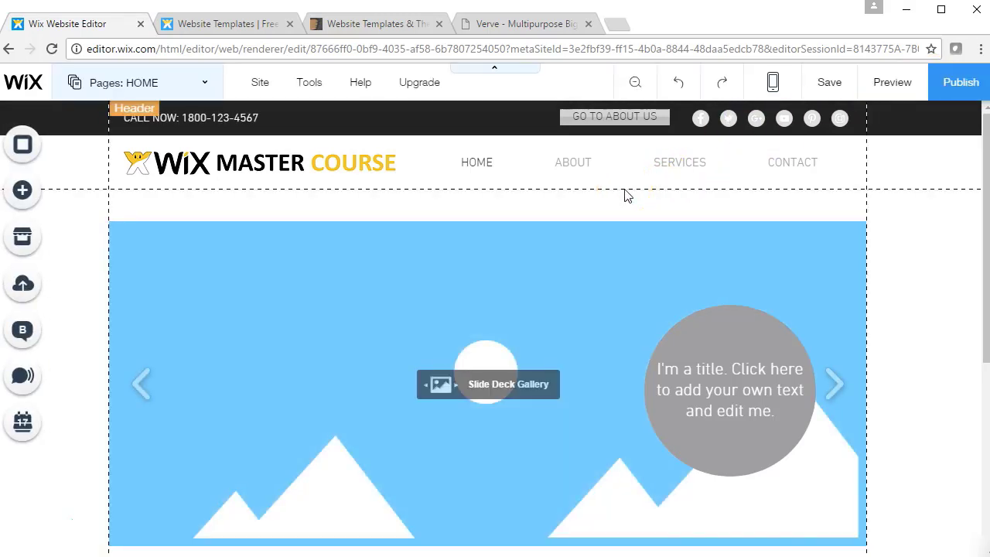
pyautogui.click(130, 82)
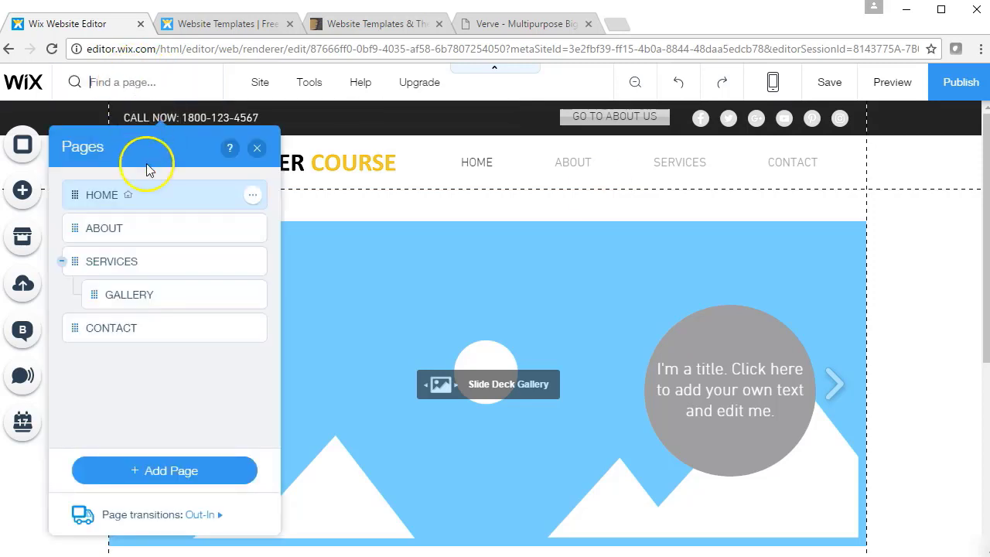
pyautogui.click(130, 227)
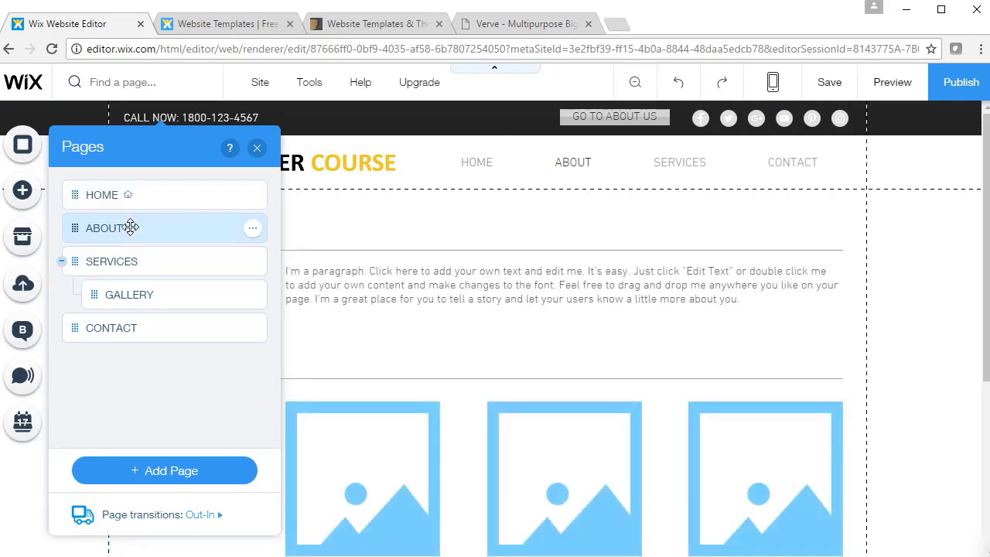
pyautogui.click(126, 261)
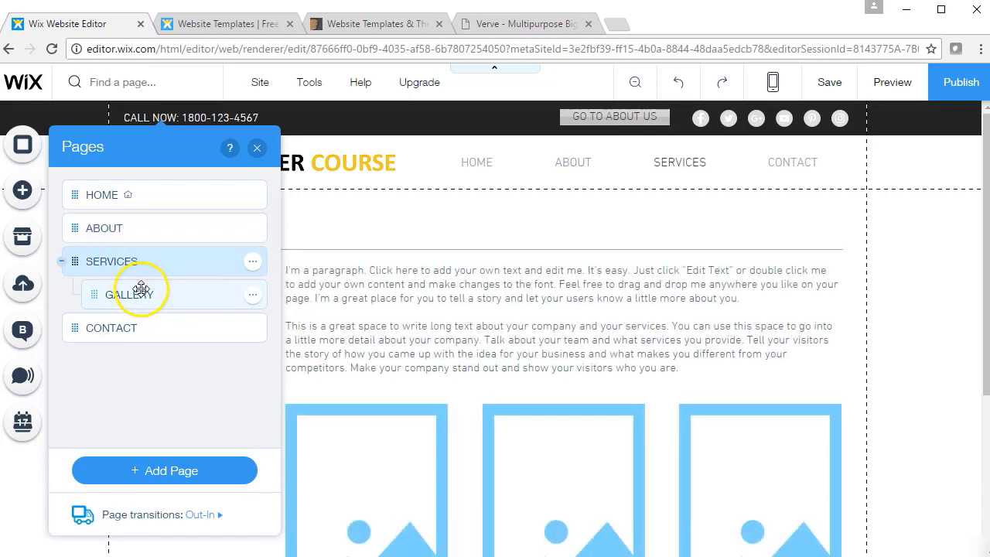
pyautogui.click(141, 290)
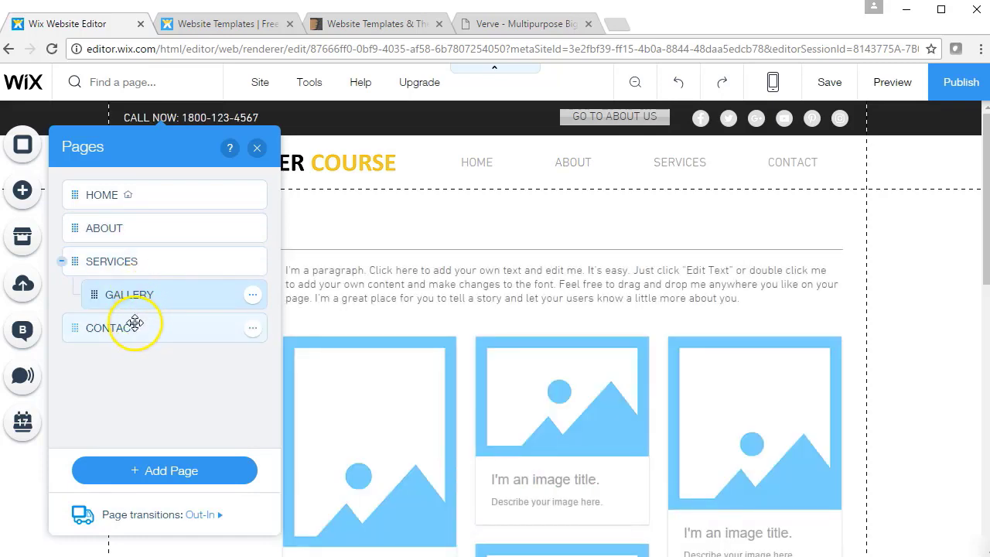
pyautogui.click(134, 323)
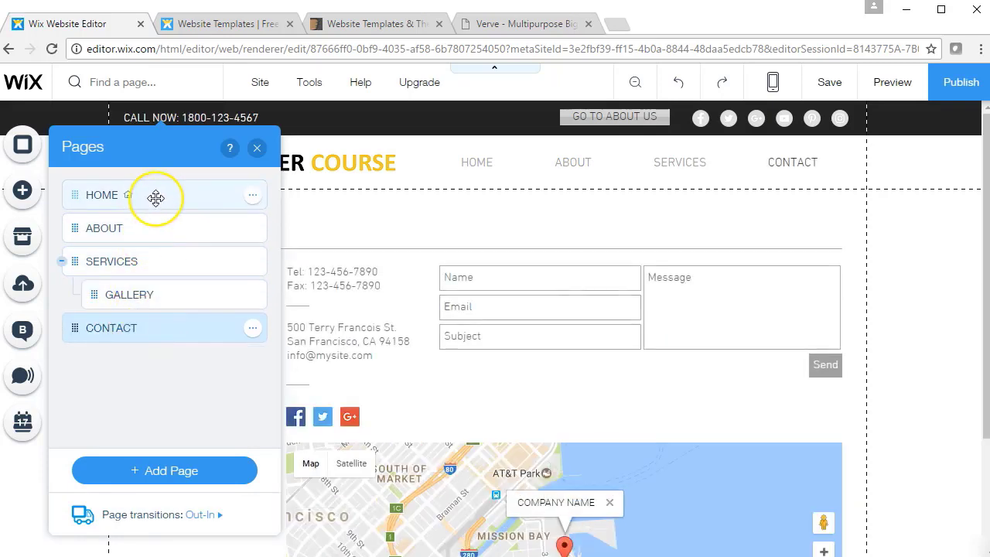
pyautogui.click(155, 197)
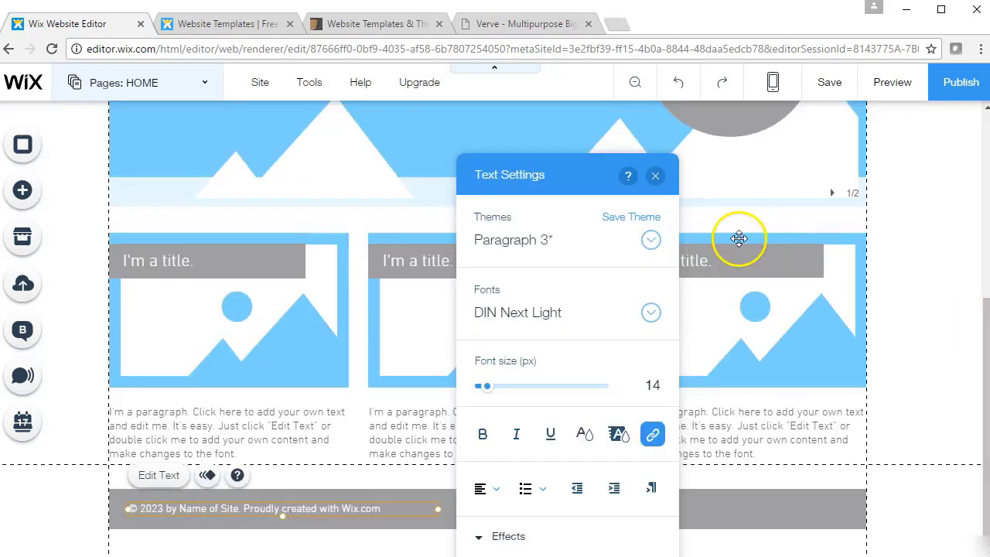
# Customize the footer's fill with light grey background opacity at 100% and center background opacity at 0%.
pyautogui.click(655, 176)
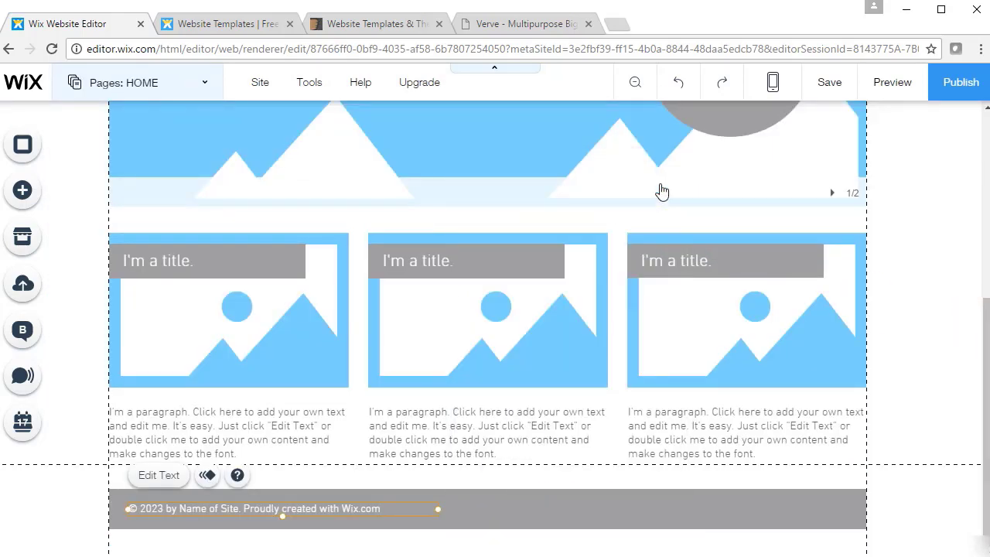
pyautogui.click(595, 494)
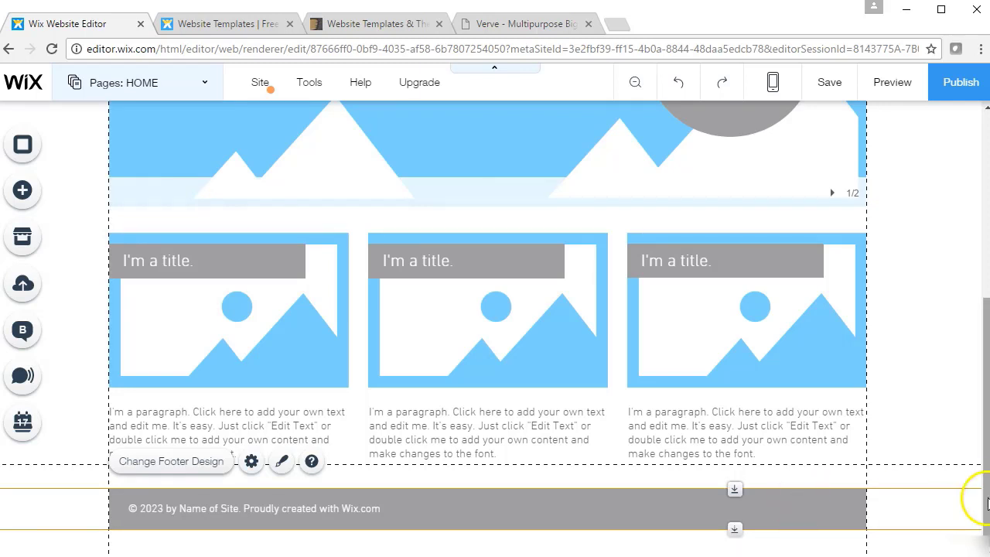
pyautogui.moveTo(986, 497); pyautogui.dragTo(988, 305)
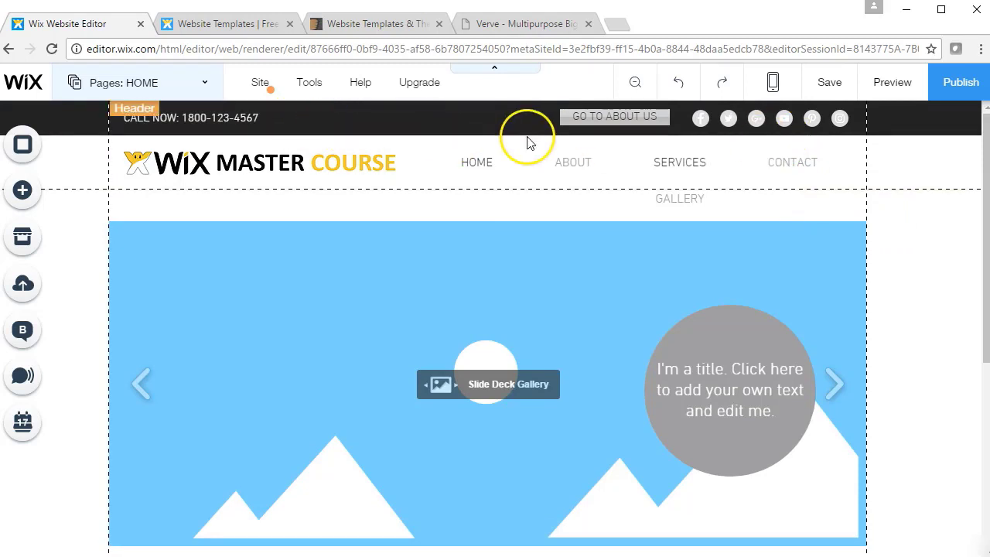
pyautogui.moveTo(984, 183); pyautogui.dragTo(986, 407)
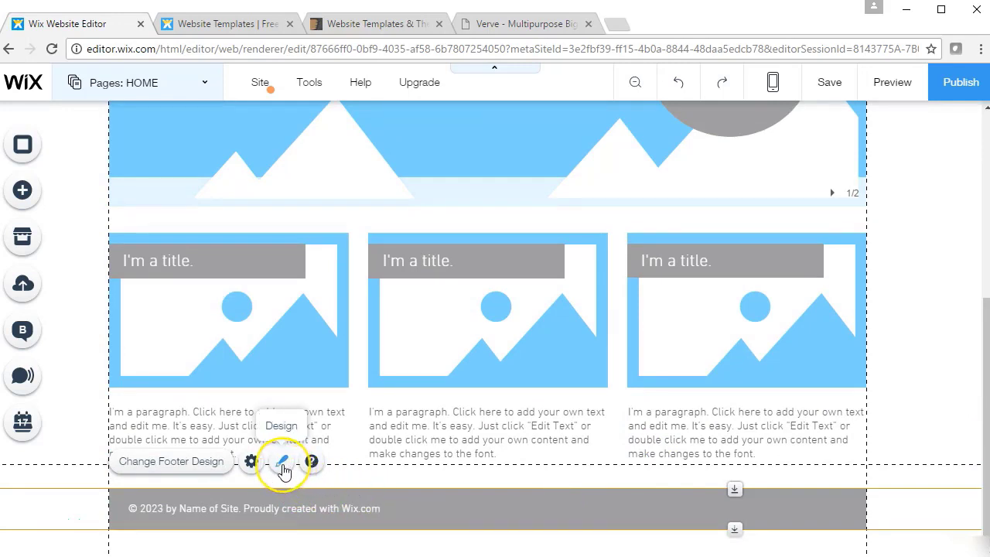
pyautogui.click(283, 464)
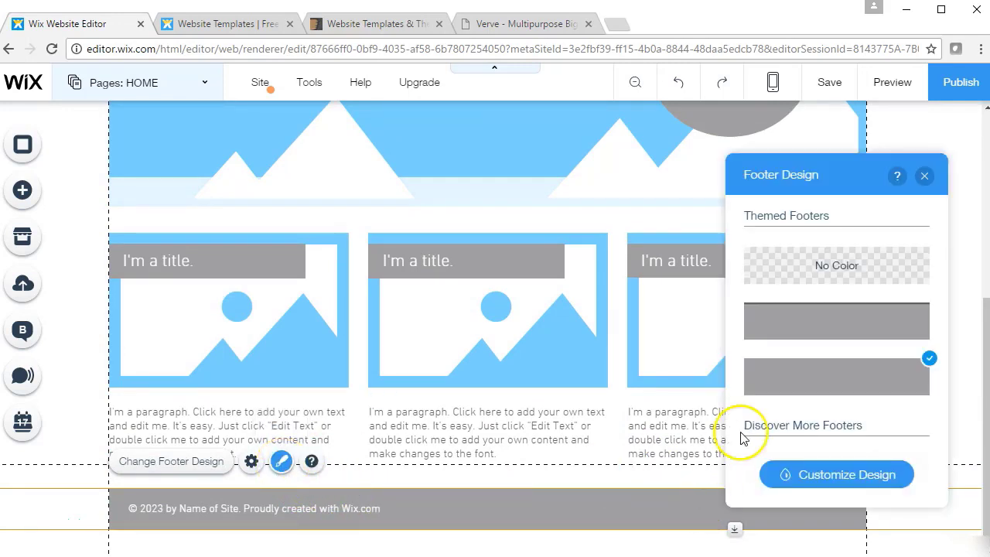
pyautogui.click(828, 475)
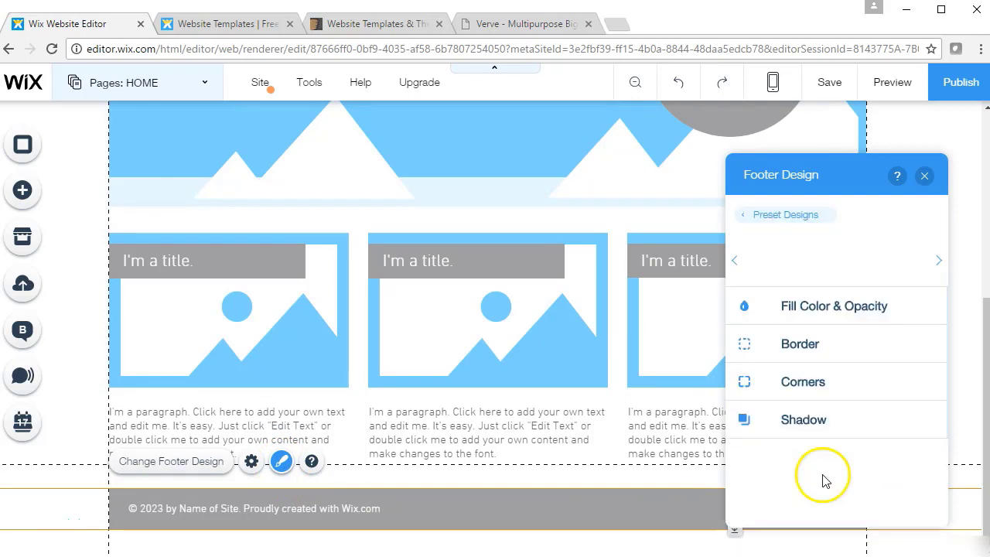
pyautogui.click(849, 315)
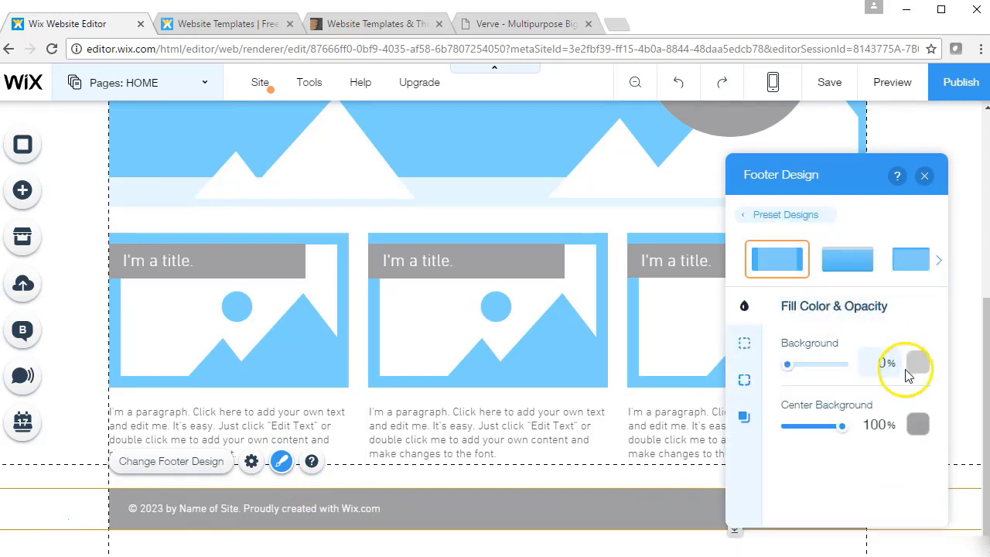
pyautogui.moveTo(793, 366); pyautogui.dragTo(865, 369)
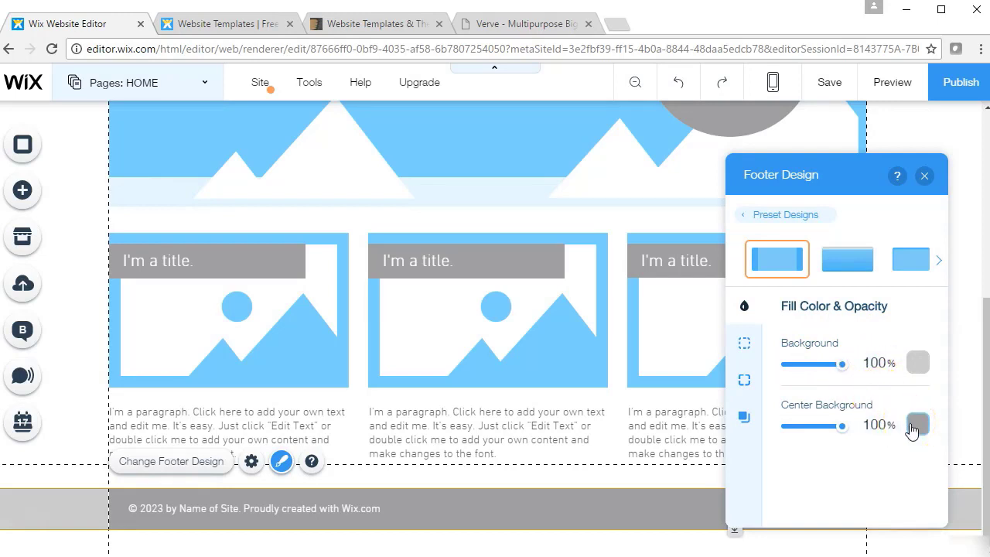
pyautogui.click(918, 363)
pyautogui.moveTo(841, 428); pyautogui.dragTo(778, 425)
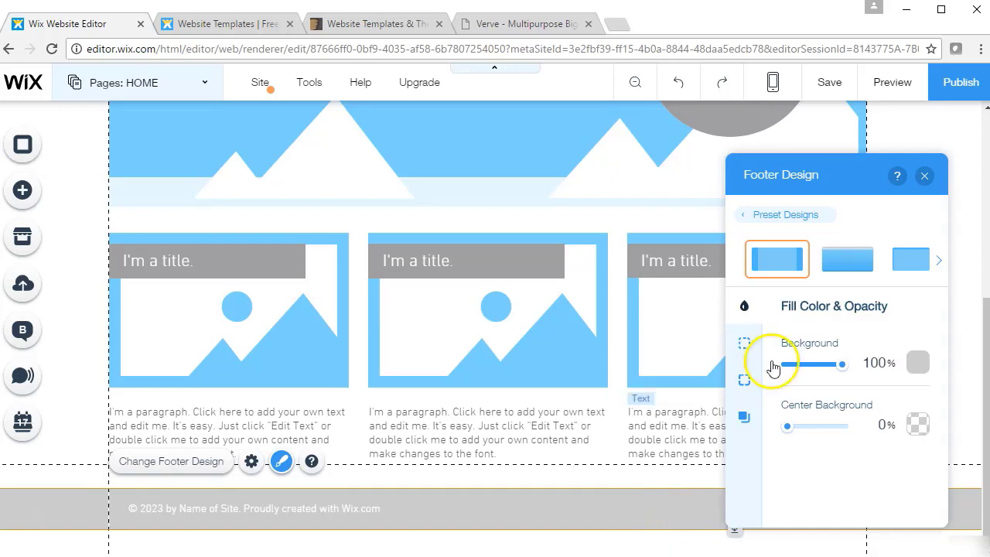
pyautogui.click(924, 178)
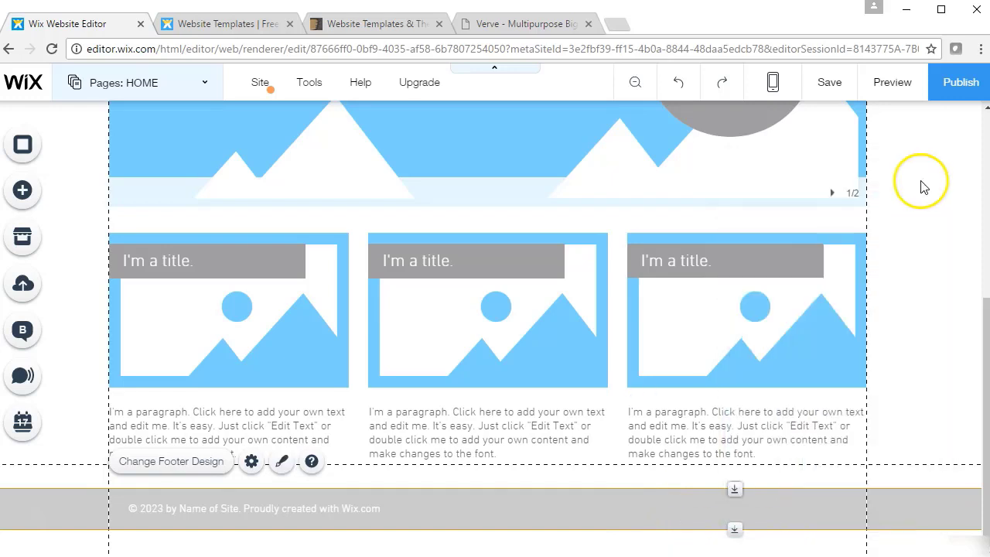
# Change the footer copyright text's colour to black (#000000).
pyautogui.click(357, 508)
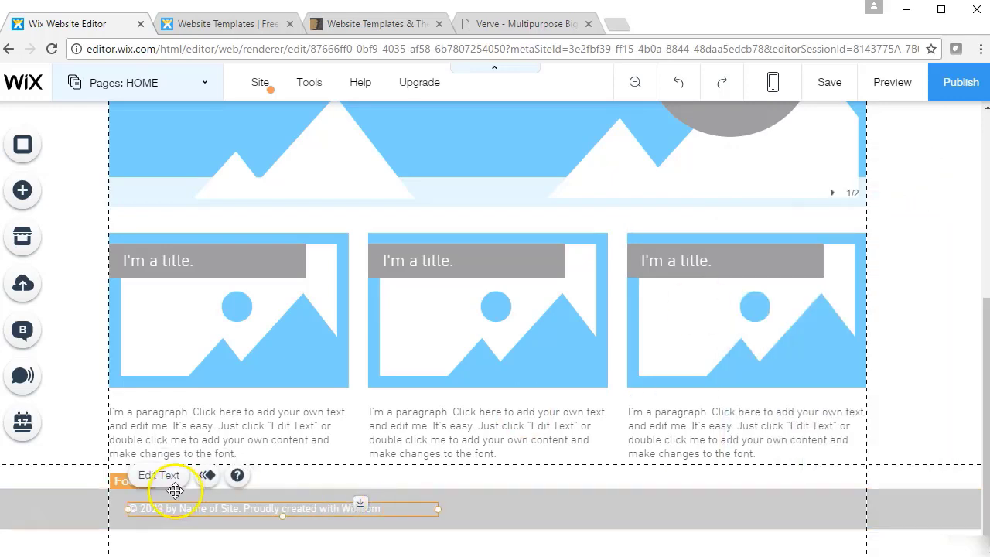
pyautogui.click(159, 476)
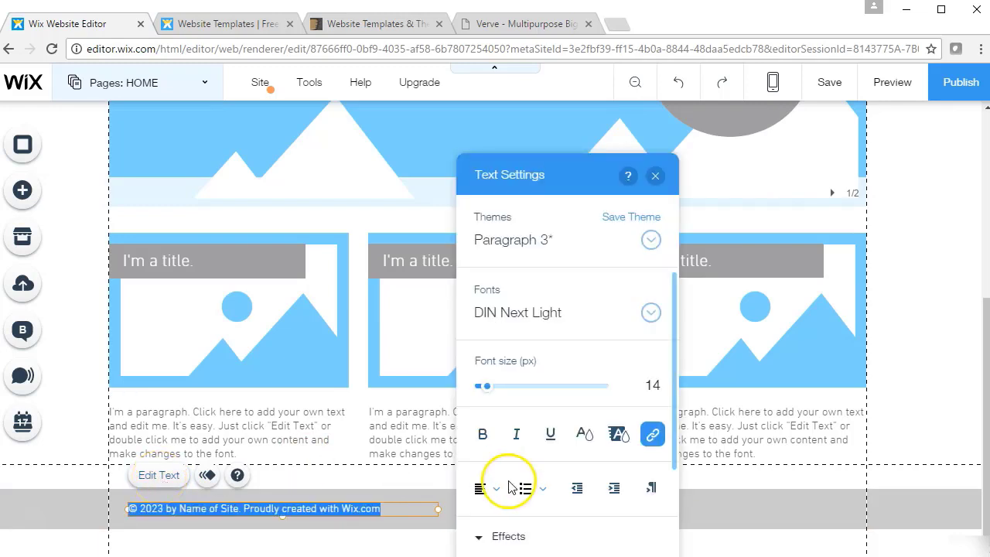
pyautogui.click(586, 435)
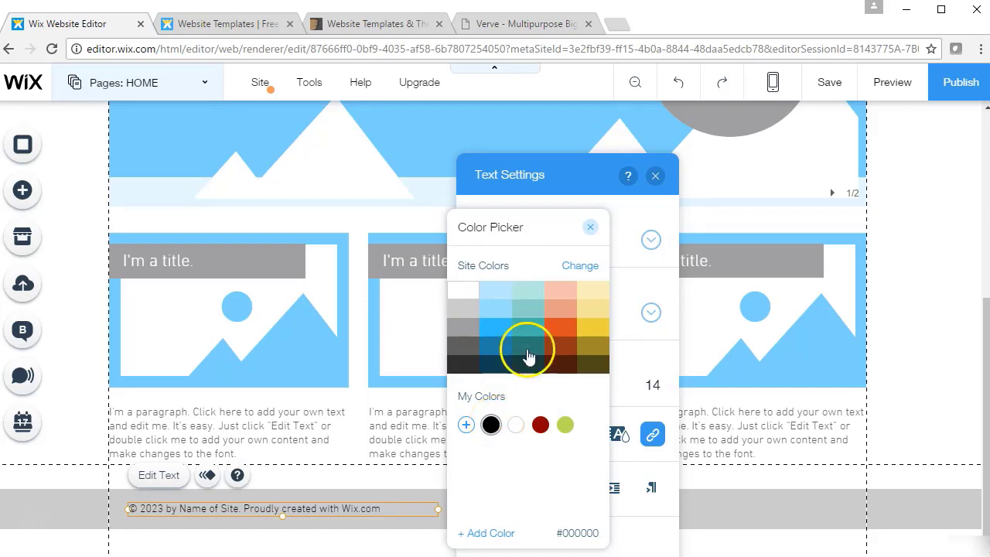
pyautogui.click(589, 227)
pyautogui.click(655, 175)
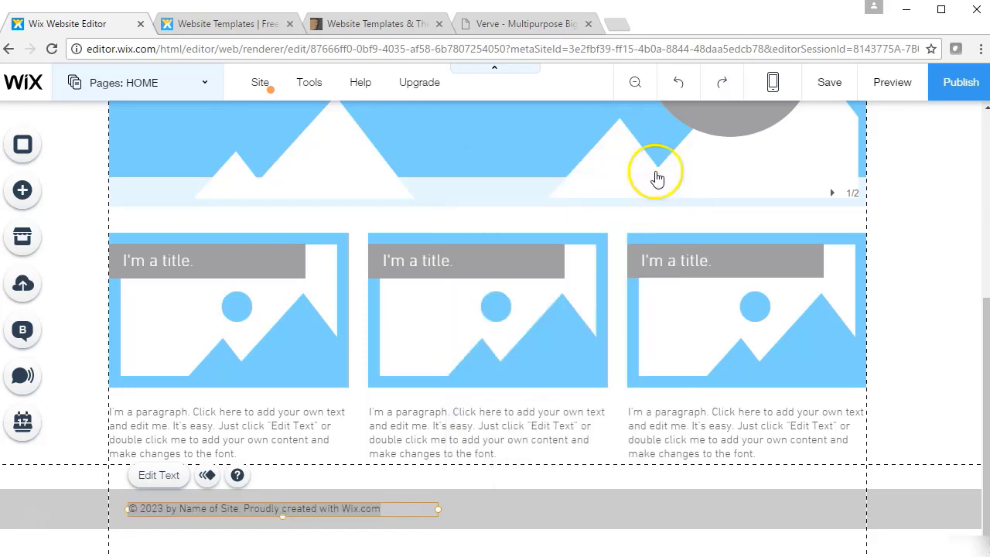
# Replace the footer text with "COPYRIGHT 2017 | EMAIL:" followed by the site's contact e-mail address.
pyautogui.click(157, 474)
pyautogui.click(355, 508)
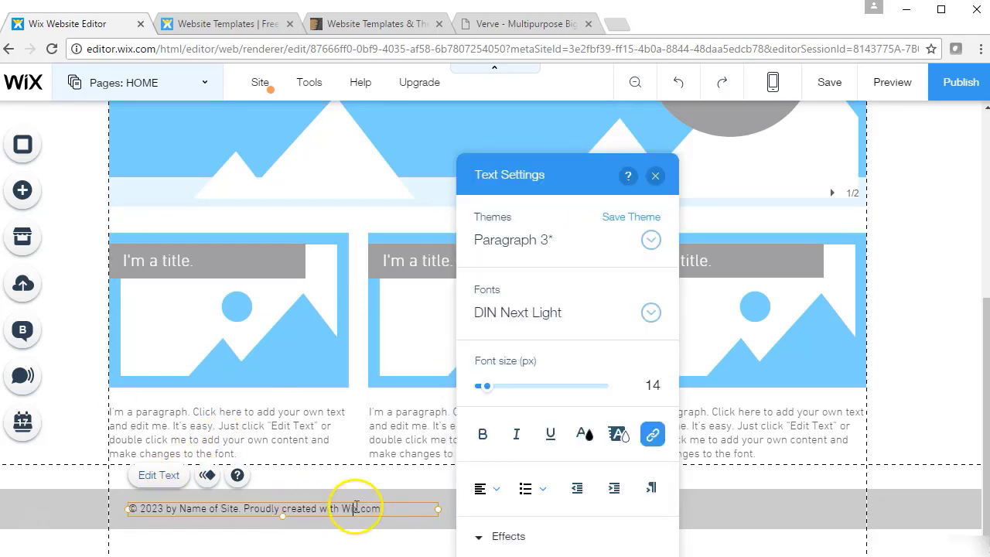
pyautogui.moveTo(390, 509); pyautogui.dragTo(124, 510)
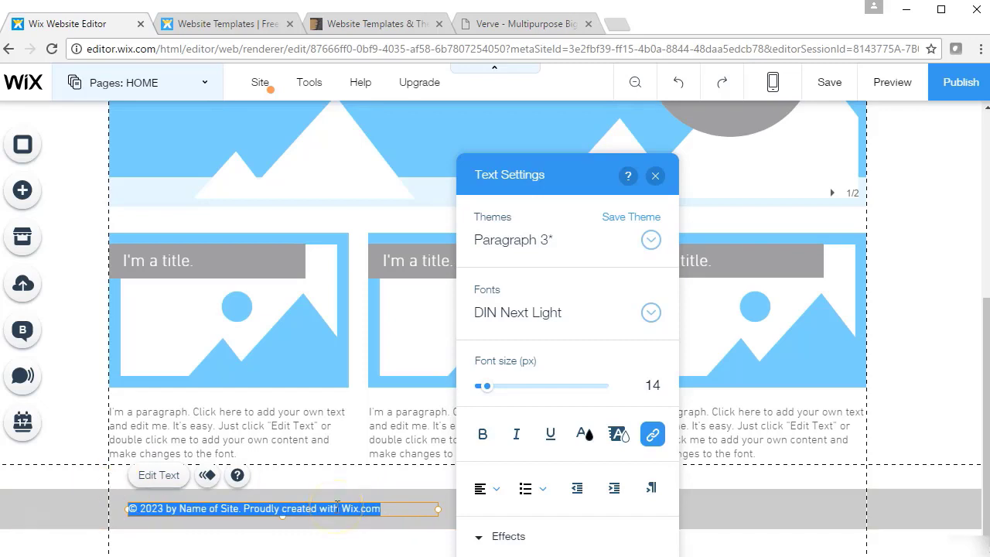
pyautogui.write('c')
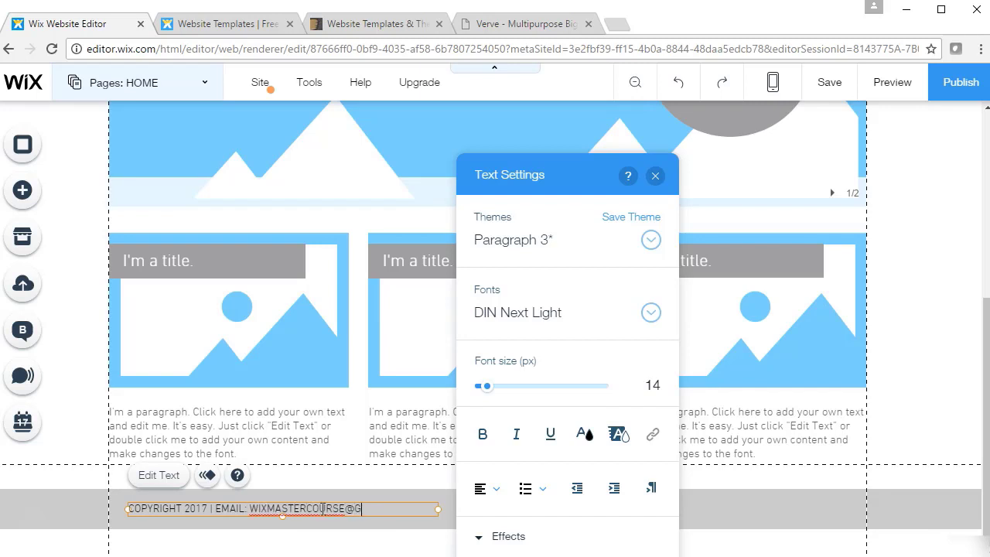
pyautogui.click(736, 504)
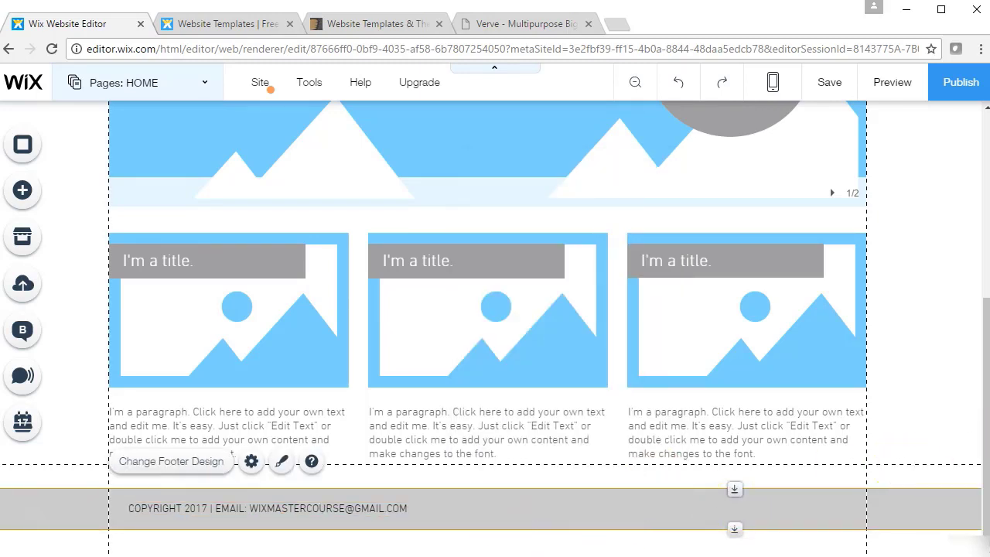
# Copy the social icons in the header's dark strip and paste a duplicate set onto the page.
pyautogui.moveTo(986, 431); pyautogui.dragTo(987, 245)
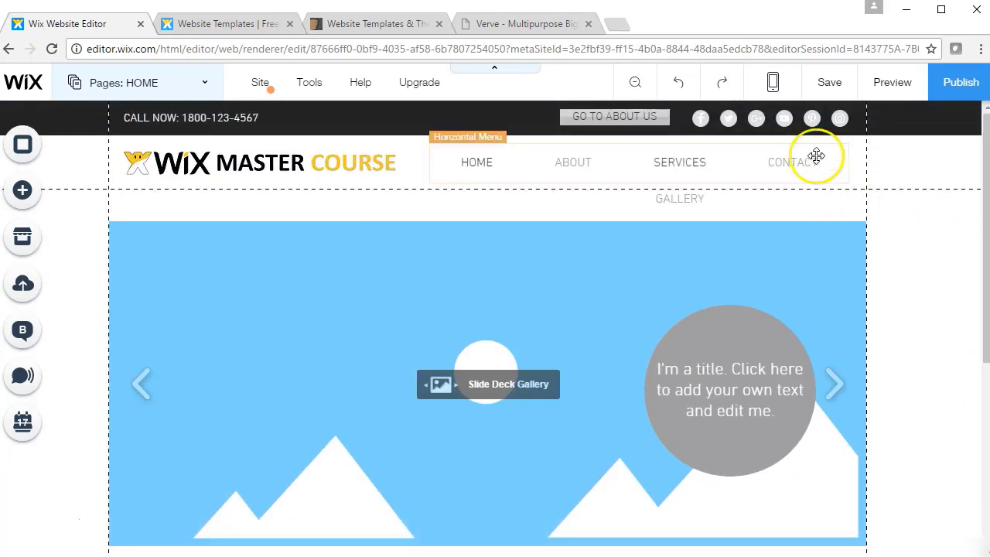
pyautogui.click(779, 126)
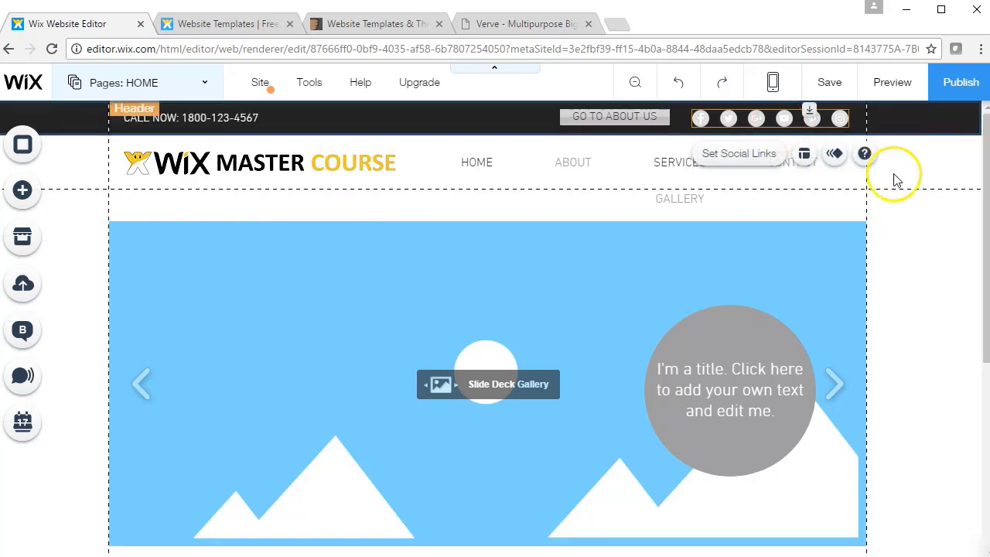
pyautogui.rightClick(771, 120)
pyautogui.click(658, 251)
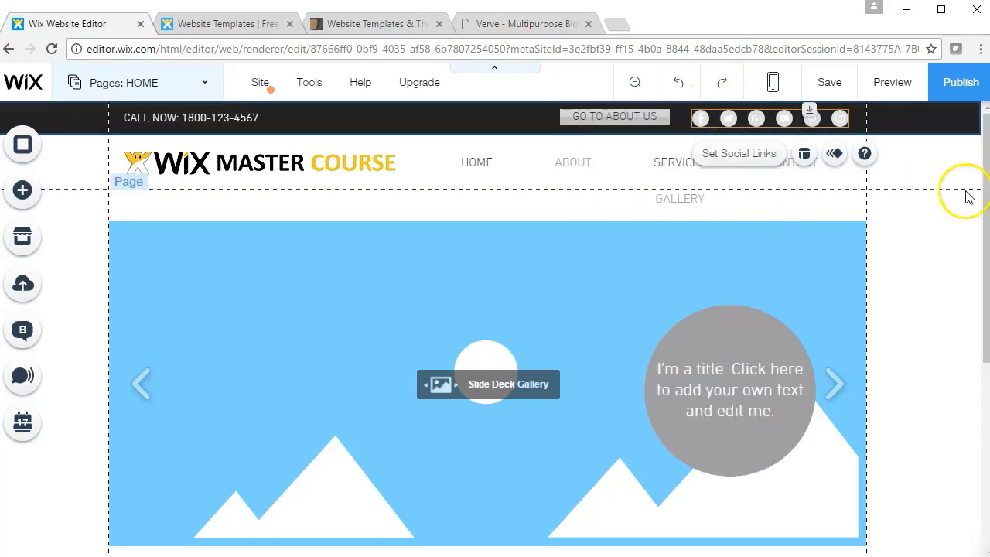
pyautogui.moveTo(987, 255); pyautogui.dragTo(955, 482)
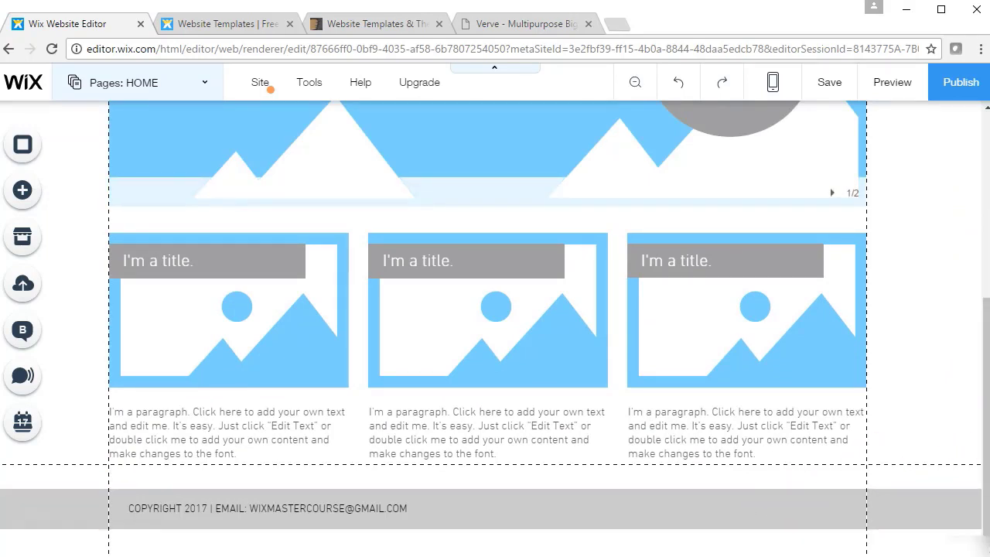
pyautogui.moveTo(977, 387); pyautogui.dragTo(978, 201)
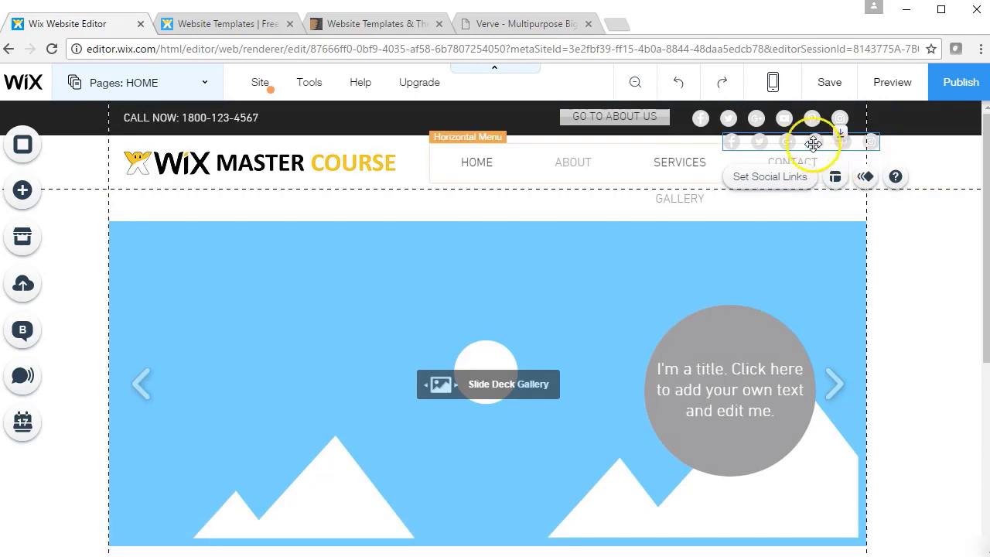
# Move the duplicated social icons into the footer and align them with the copyright text at the opposite end of the grey bar.
pyautogui.moveTo(814, 143); pyautogui.dragTo(831, 550)
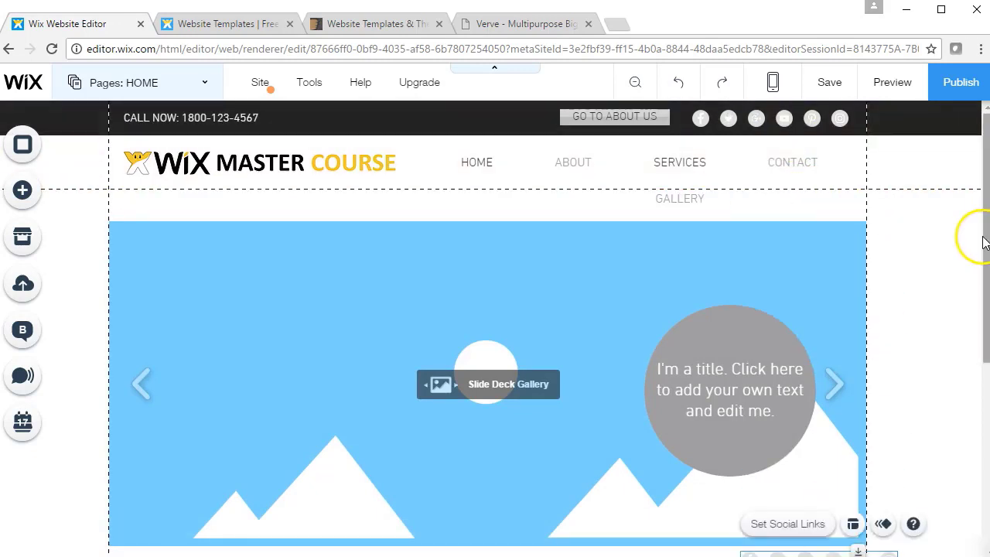
pyautogui.moveTo(983, 242); pyautogui.dragTo(975, 398)
pyautogui.moveTo(858, 270); pyautogui.dragTo(812, 516)
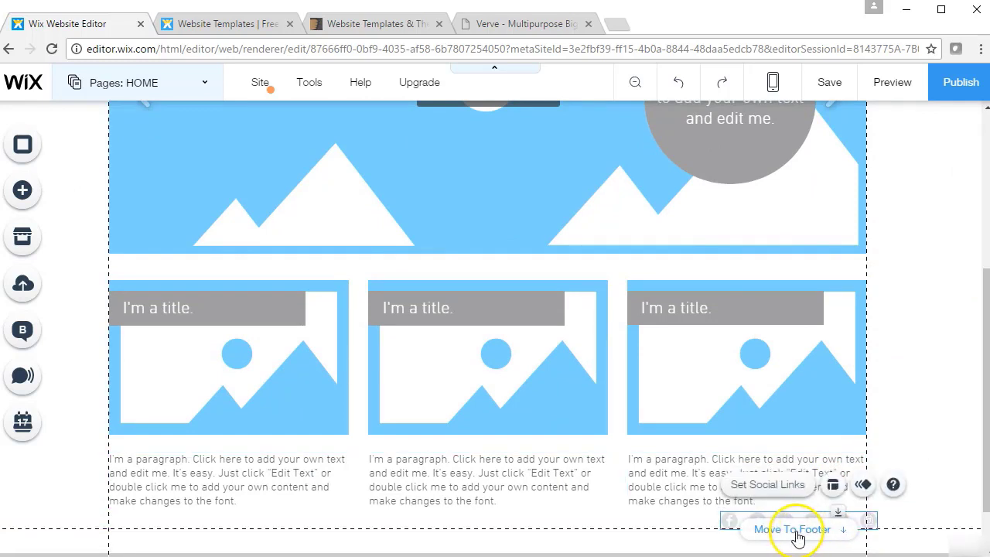
pyautogui.click(798, 530)
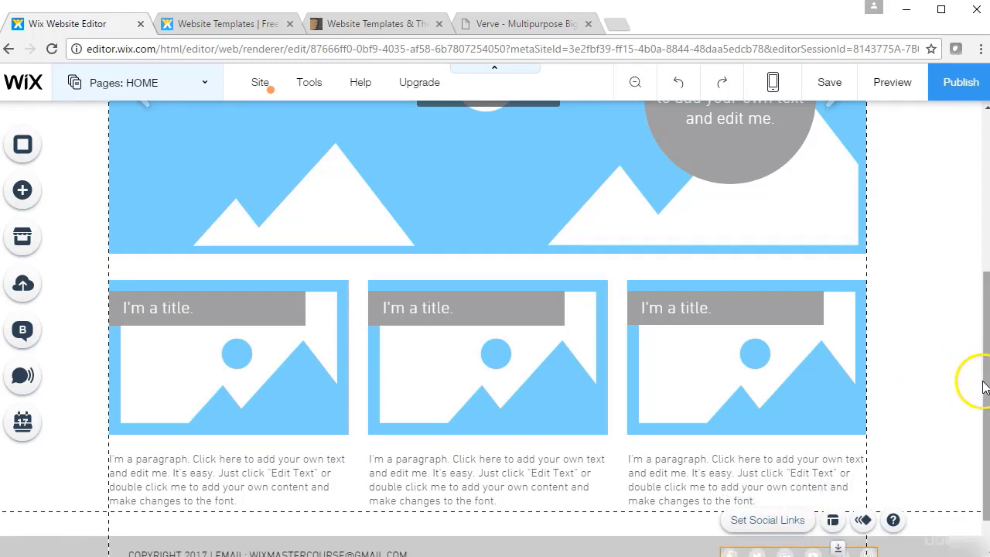
pyautogui.scroll(-1, 984, 439)
pyautogui.moveTo(757, 495); pyautogui.dragTo(723, 512)
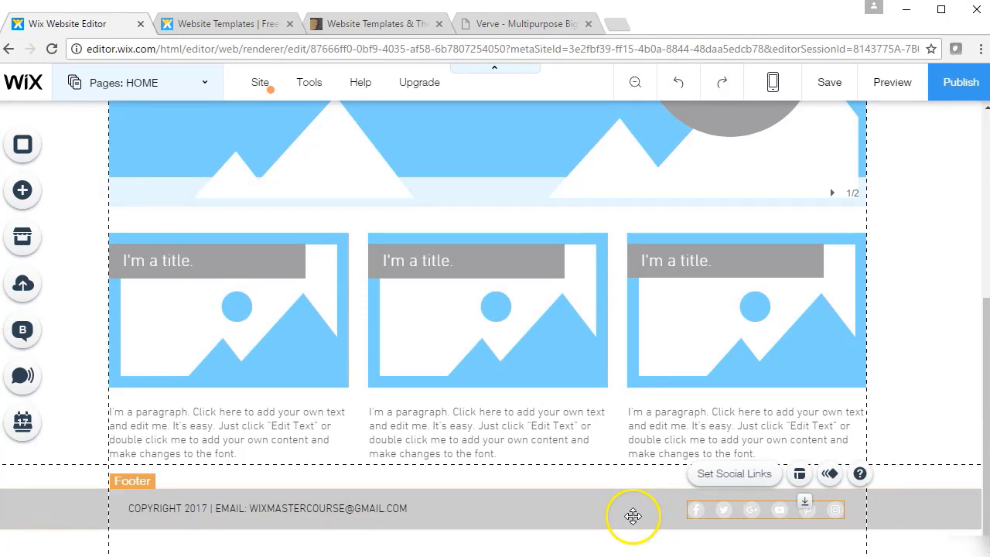
pyautogui.click(184, 516)
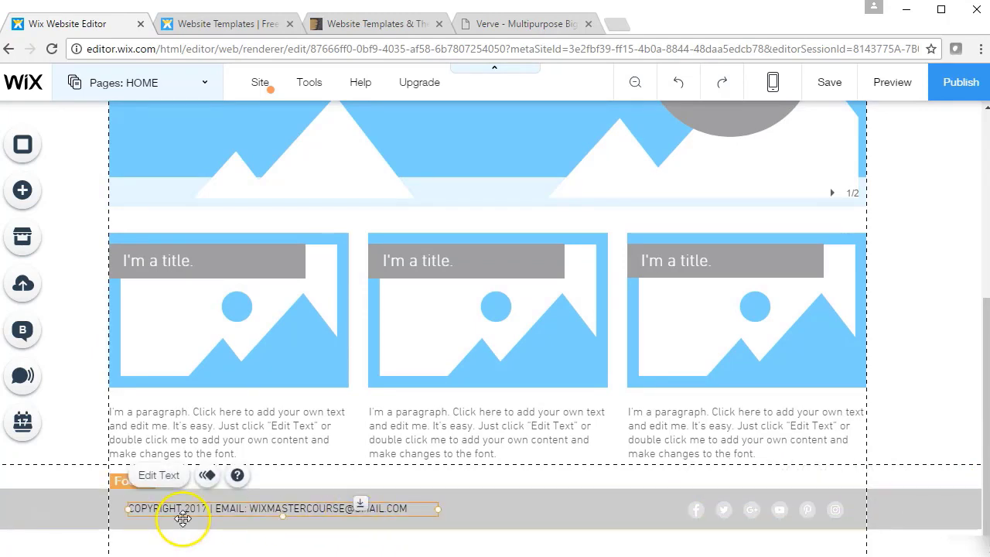
pyautogui.click(579, 510)
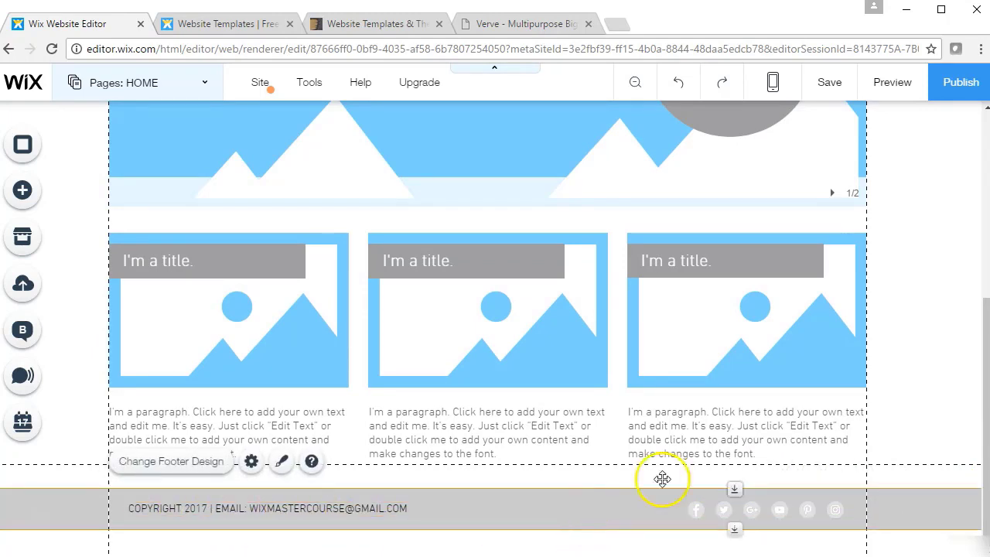
pyautogui.click(953, 424)
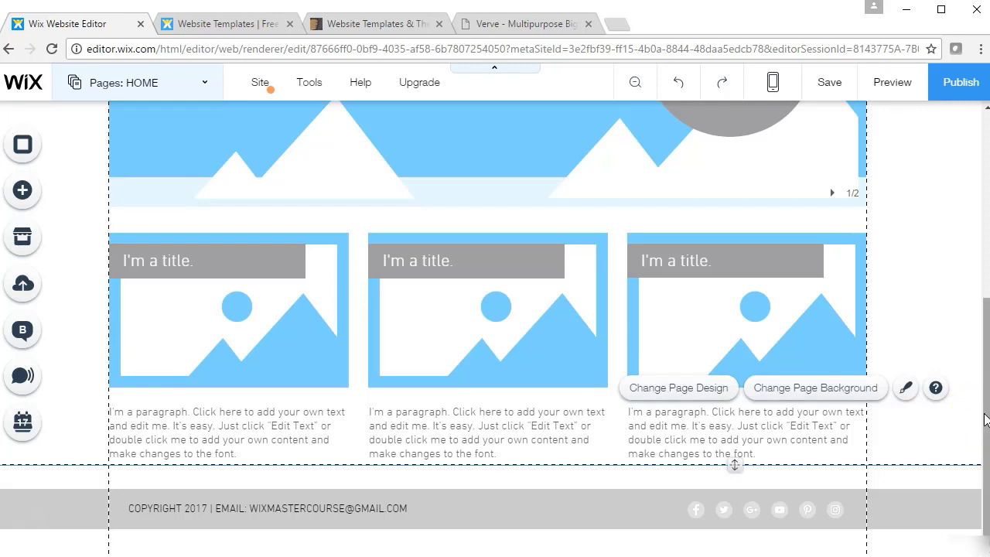
# Preview the Home page, scroll it to check how the header behaves, and return to editing.
pyautogui.moveTo(986, 420); pyautogui.dragTo(986, 231)
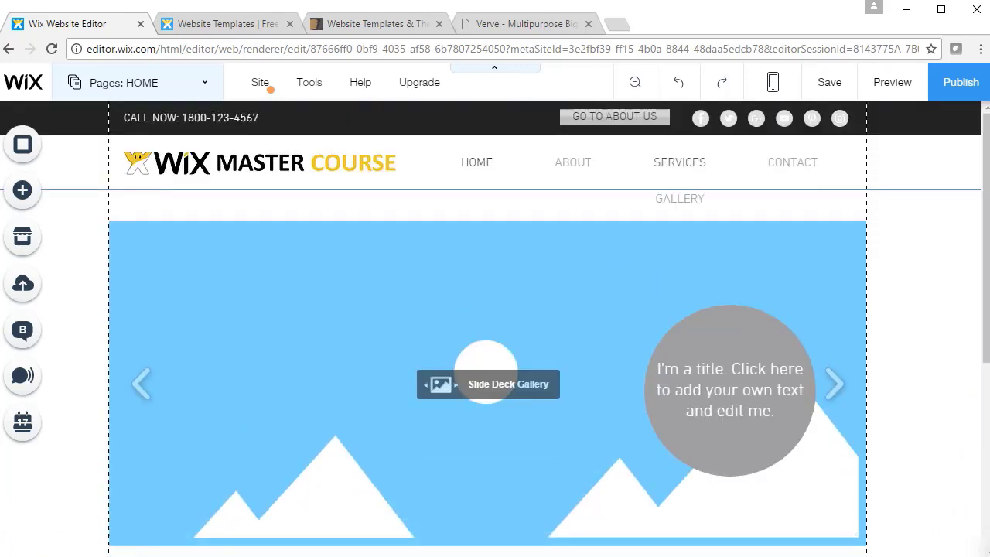
pyautogui.click(868, 145)
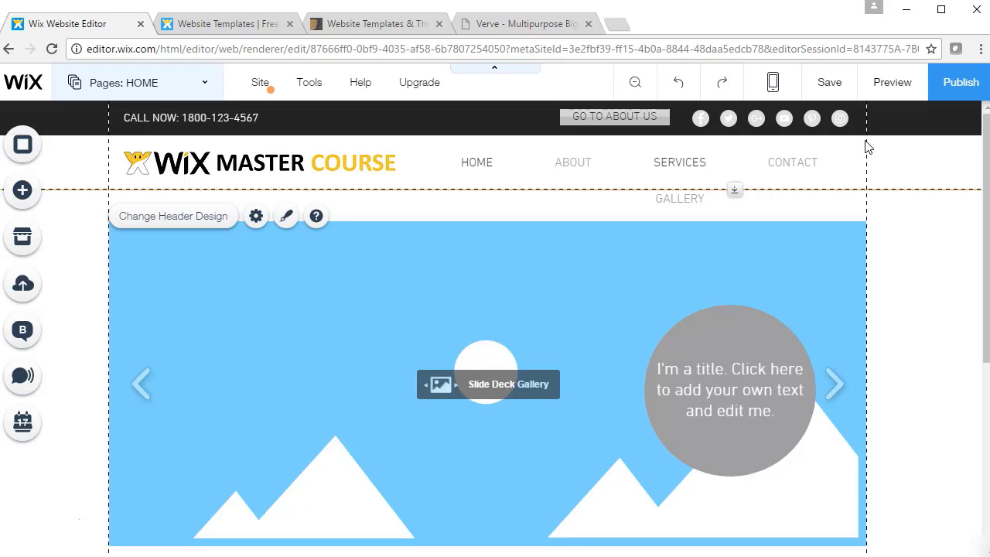
pyautogui.click(897, 96)
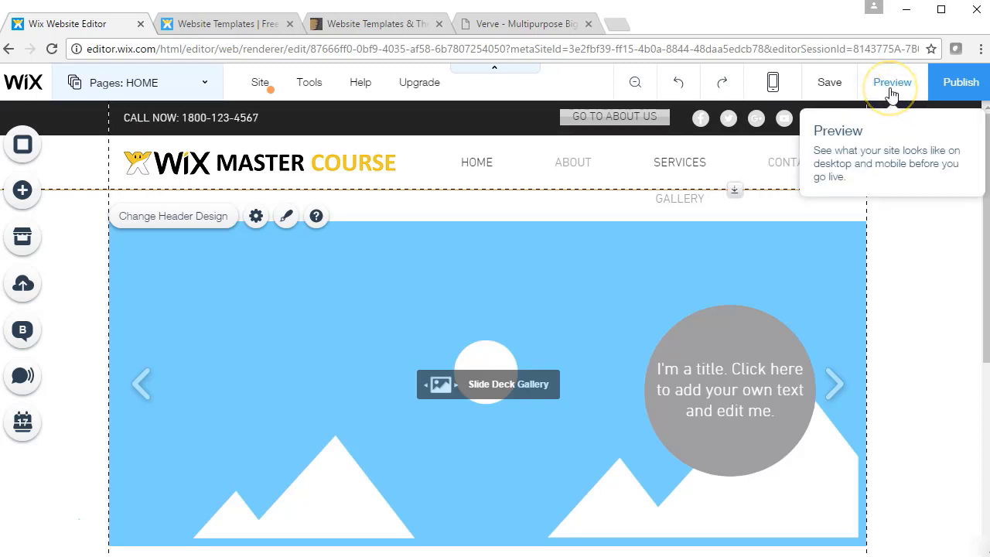
pyautogui.click(892, 85)
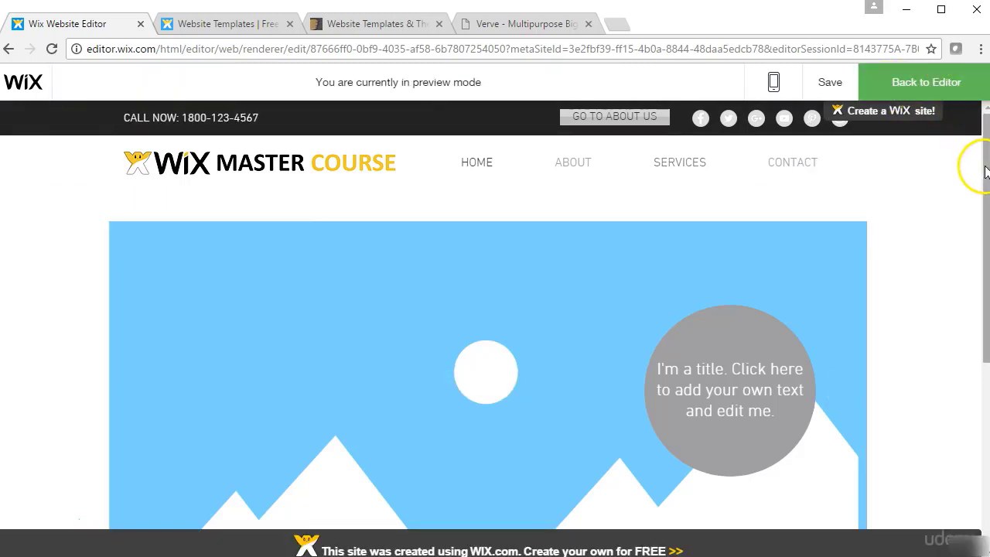
pyautogui.moveTo(985, 170)
pyautogui.mouseDown()
pyautogui.moveTo(966, 299)
pyautogui.moveTo(970, 446)
pyautogui.moveTo(984, 167)
pyautogui.mouseUp()
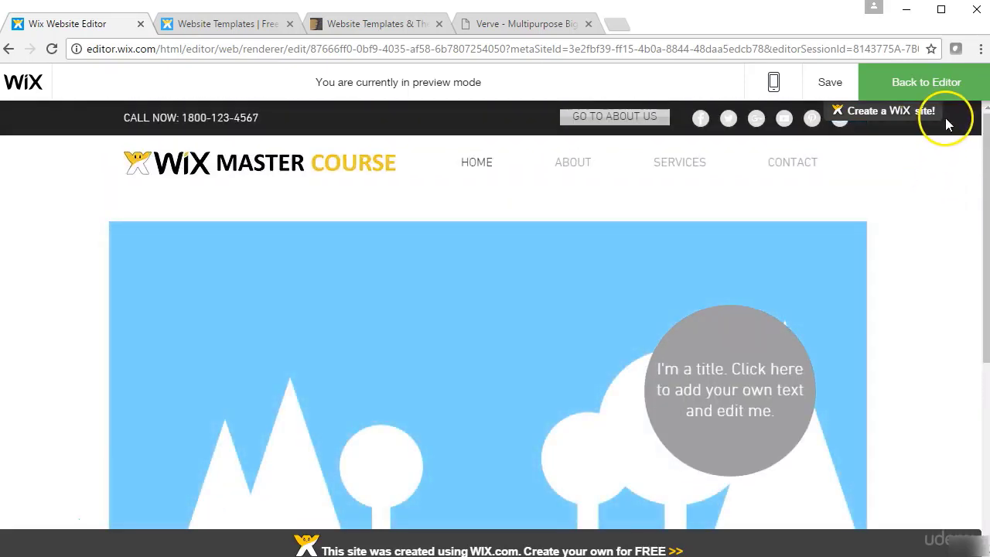
pyautogui.click(945, 93)
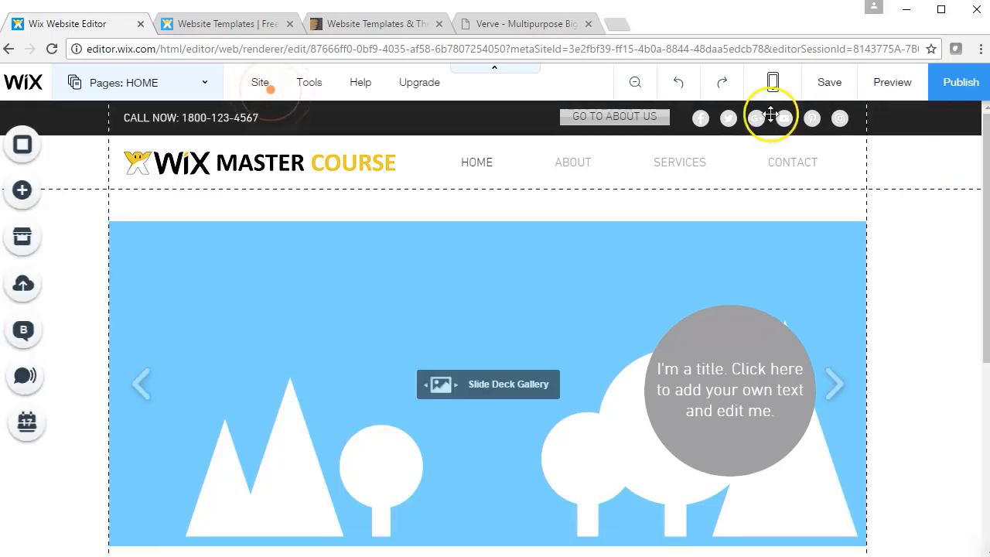
# Turn on Freeze Header in the header's settings.
pyautogui.click(620, 158)
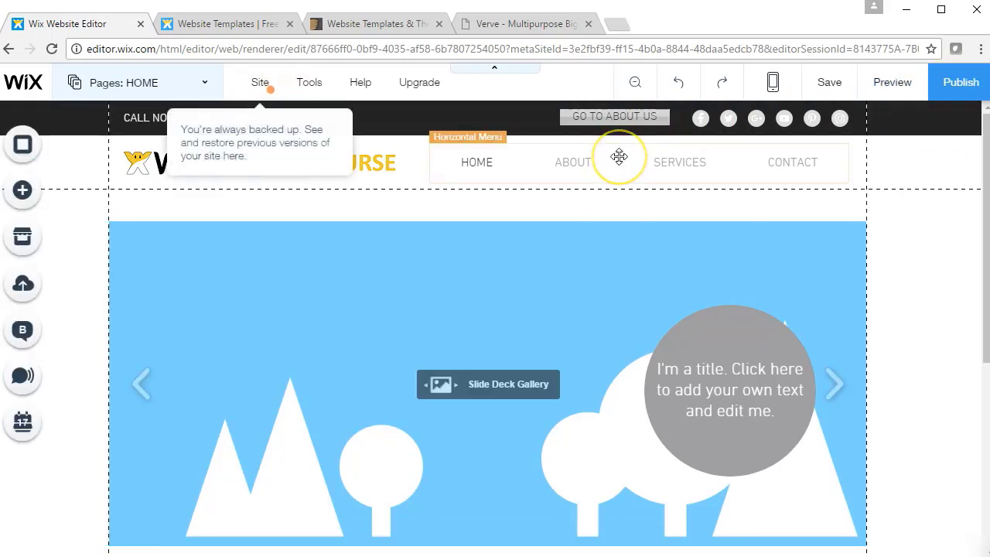
pyautogui.click(409, 150)
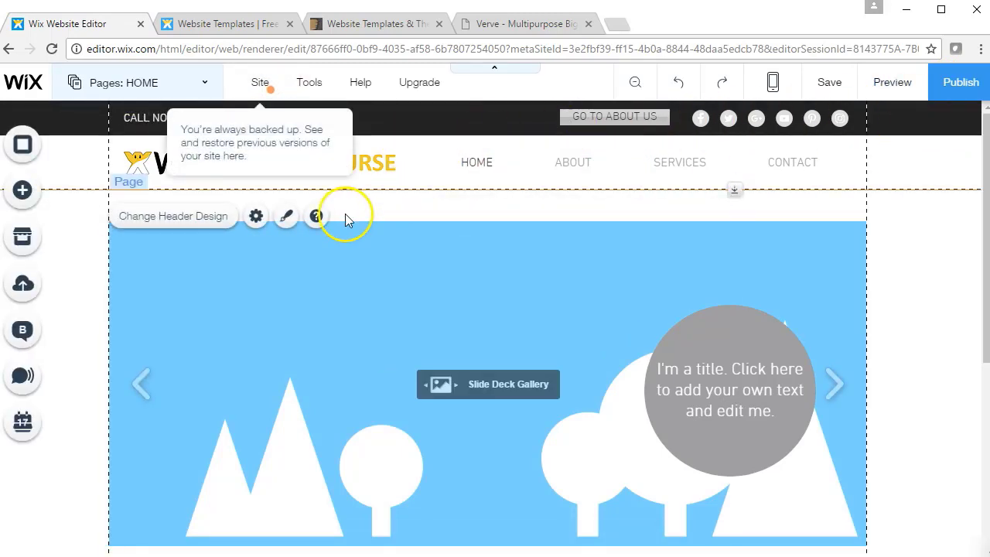
pyautogui.click(258, 217)
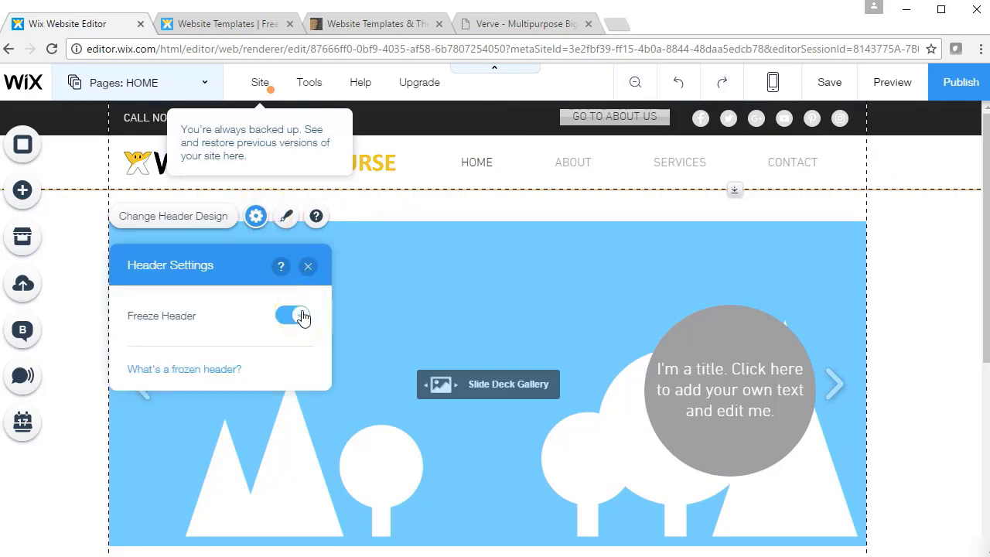
pyautogui.click(923, 272)
# Preview the site, check the frozen header while scrolling the Home and About pages, and return to editing.
pyautogui.click(892, 83)
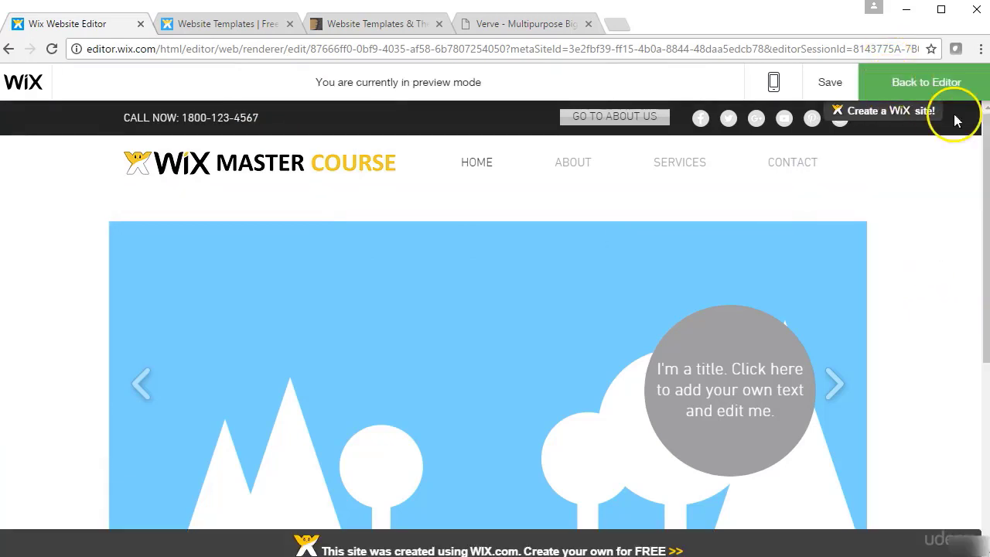
pyautogui.moveTo(986, 171)
pyautogui.mouseDown()
pyautogui.moveTo(986, 385)
pyautogui.moveTo(989, 169)
pyautogui.mouseUp()
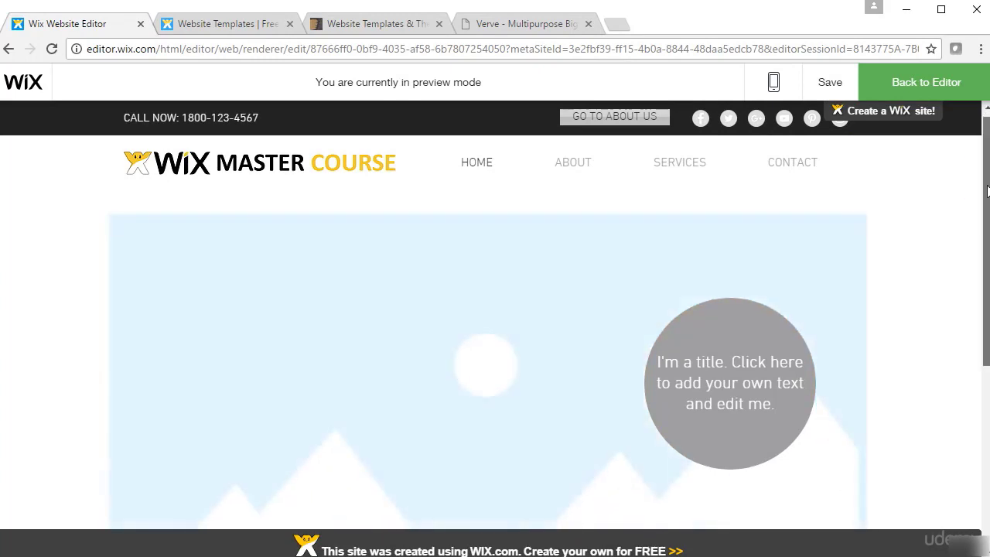
pyautogui.moveTo(987, 186)
pyautogui.mouseDown()
pyautogui.moveTo(973, 397)
pyautogui.moveTo(984, 177)
pyautogui.mouseUp()
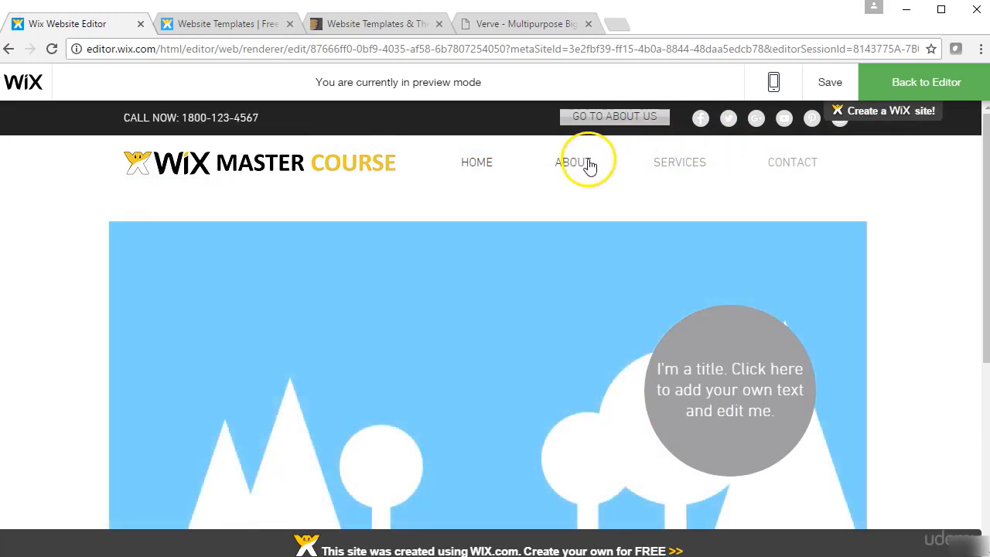
pyautogui.click(590, 165)
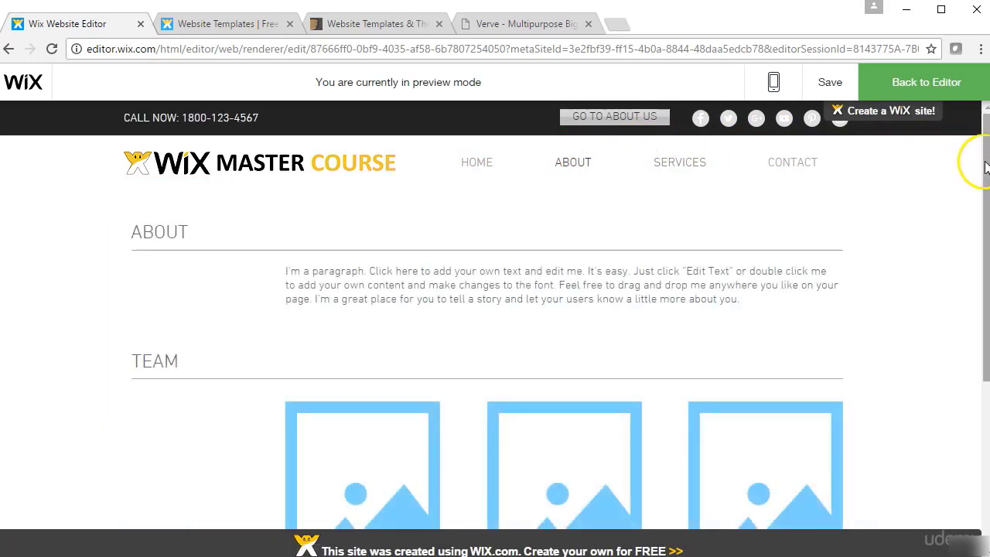
pyautogui.moveTo(985, 166)
pyautogui.mouseDown()
pyautogui.moveTo(966, 365)
pyautogui.moveTo(983, 166)
pyautogui.mouseUp()
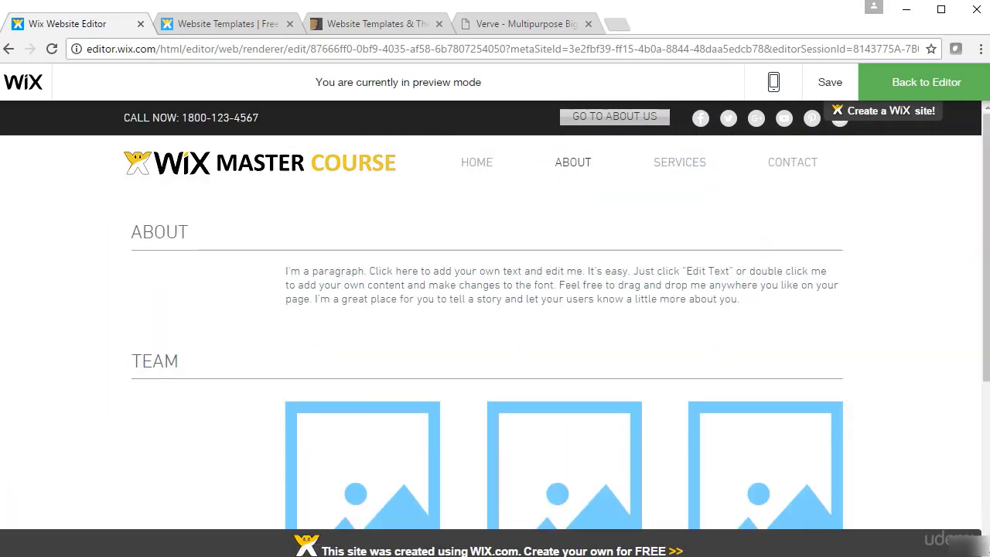
pyautogui.click(938, 87)
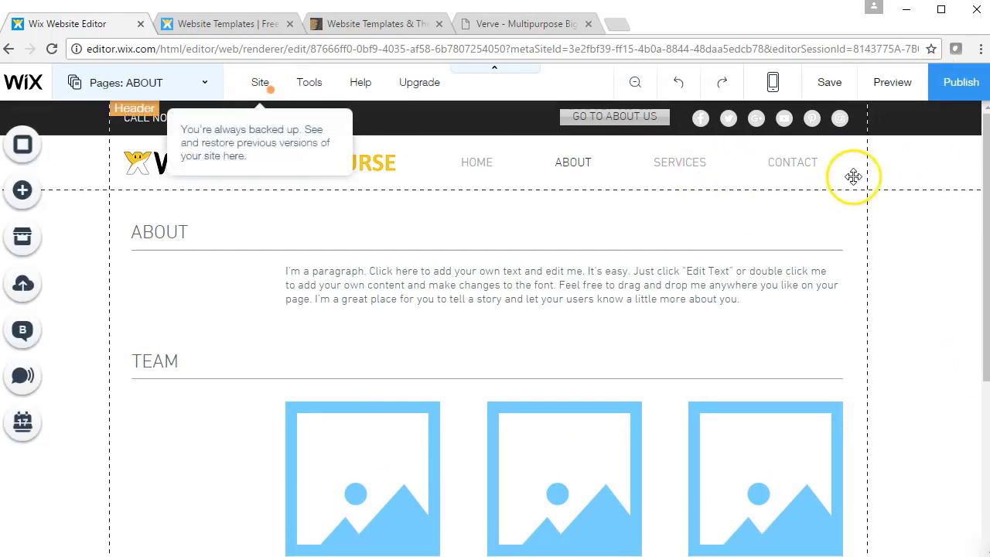
# Customize the header design with the layout that has separate background and center background fills.
pyautogui.click(894, 179)
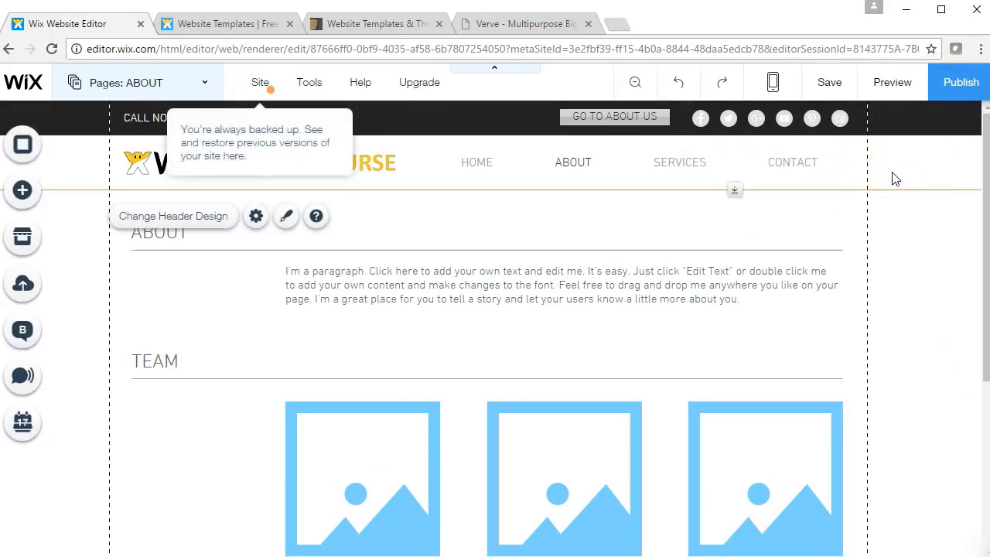
pyautogui.click(285, 217)
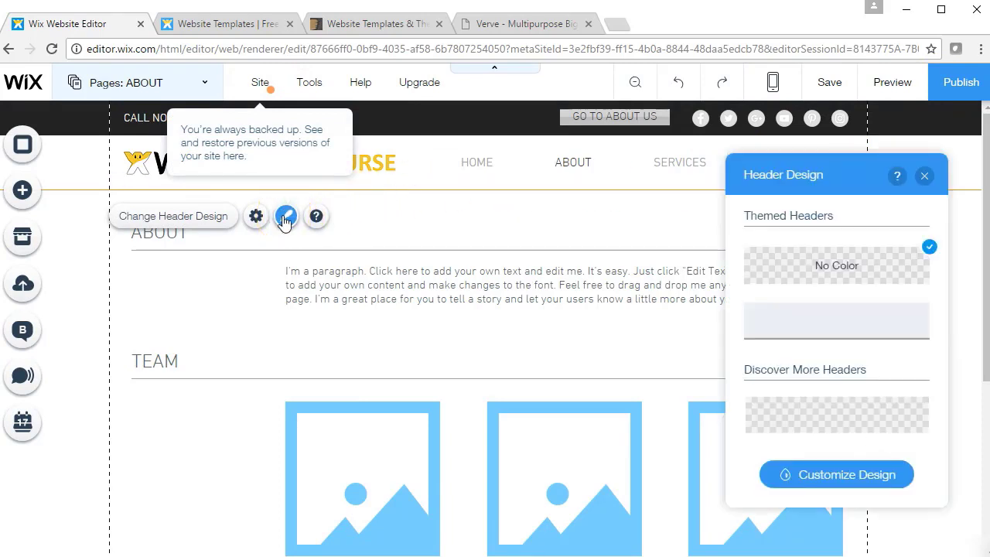
pyautogui.click(836, 481)
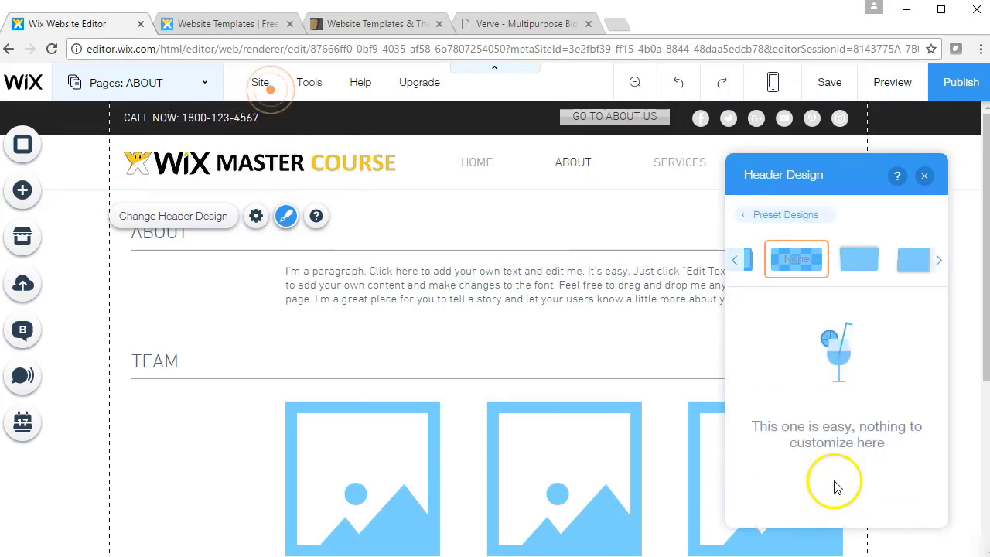
pyautogui.click(736, 259)
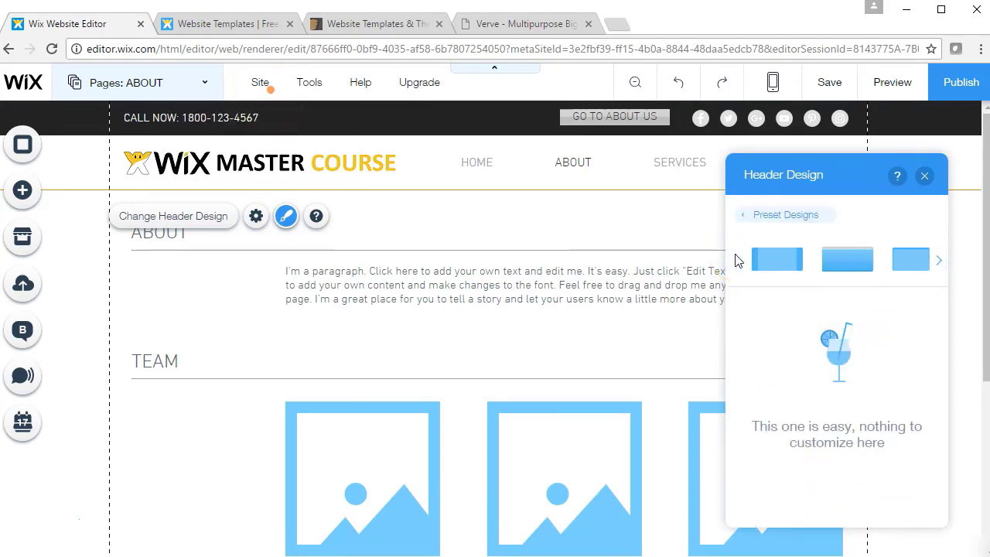
pyautogui.click(769, 266)
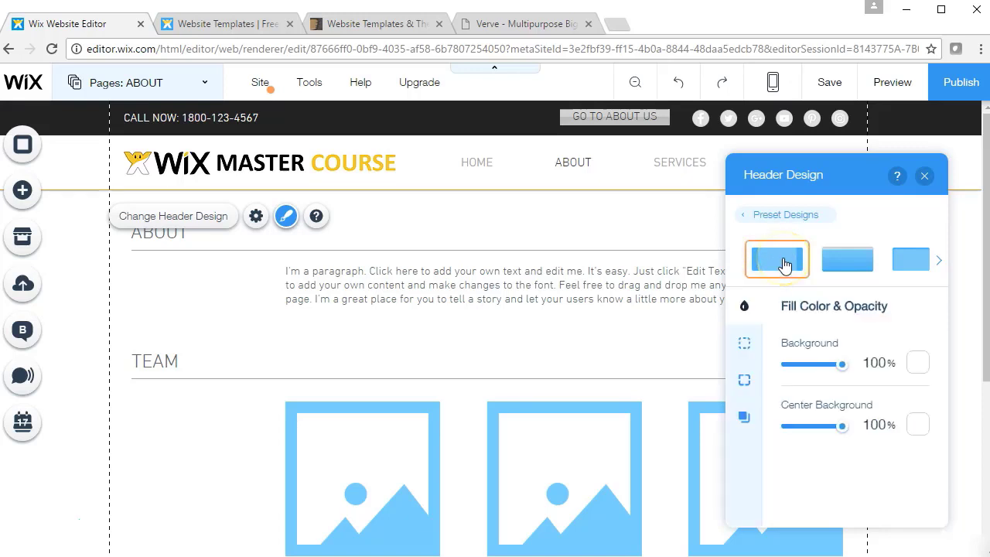
# Set the header's background fill to yellow (#EDD23B) with background and center background opacity at 100%.
pyautogui.click(917, 364)
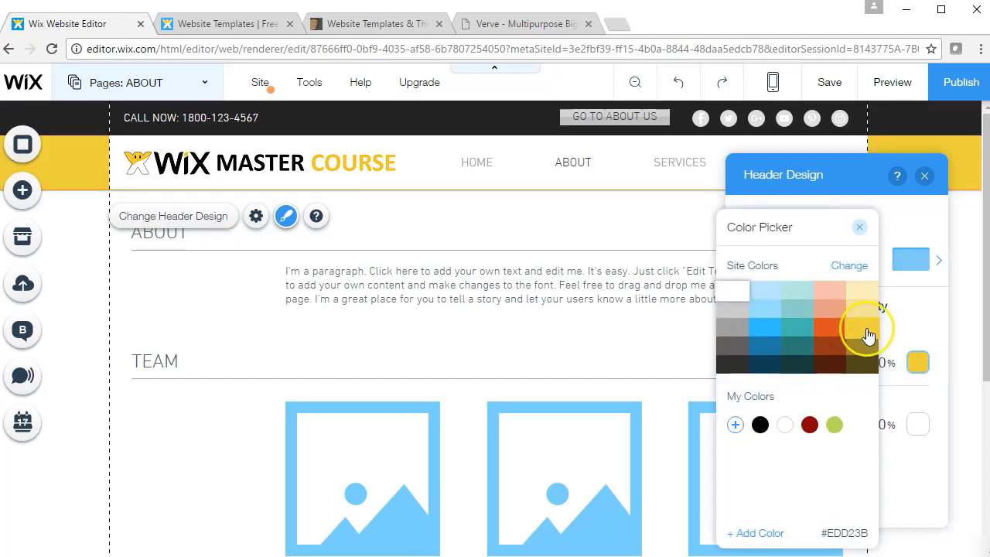
pyautogui.click(866, 333)
pyautogui.click(860, 226)
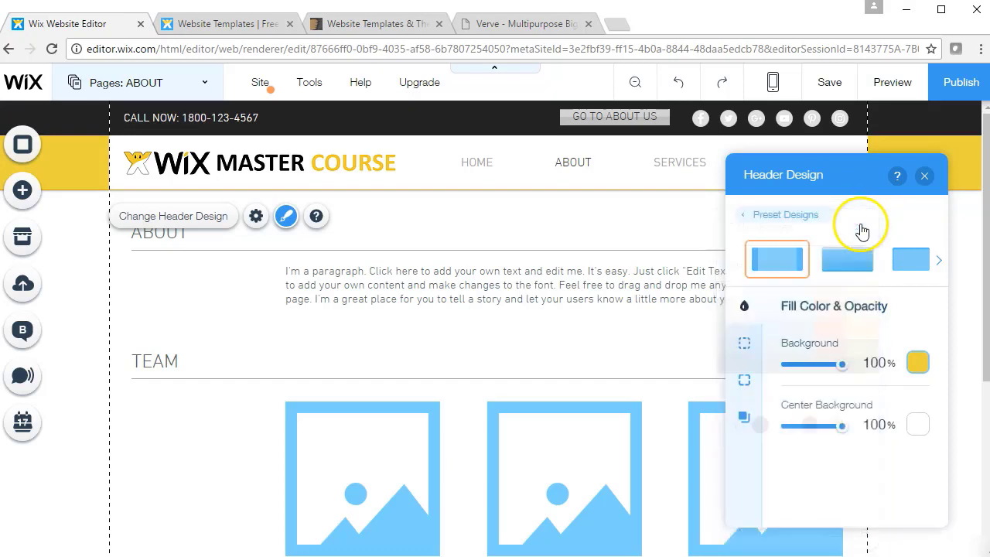
pyautogui.moveTo(824, 433); pyautogui.dragTo(899, 421)
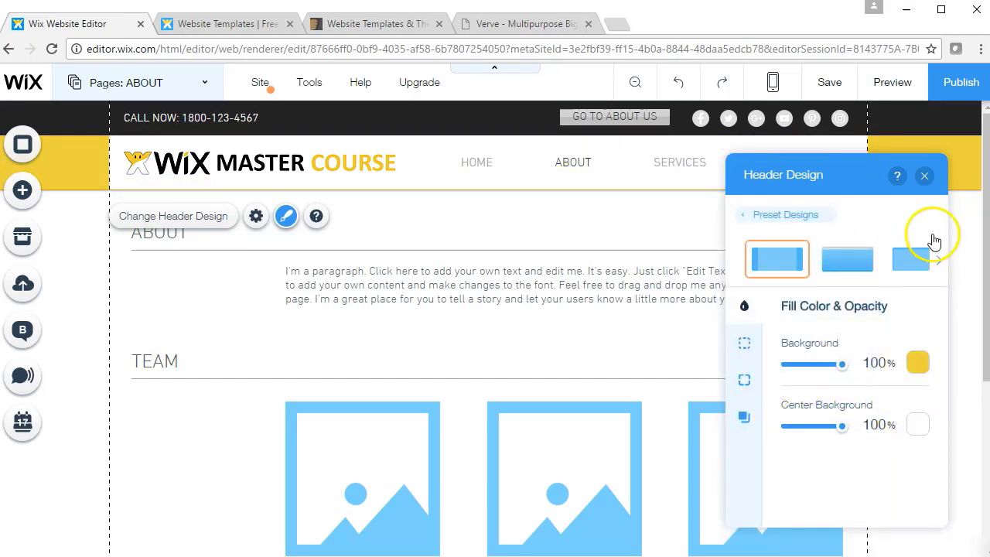
pyautogui.click(926, 178)
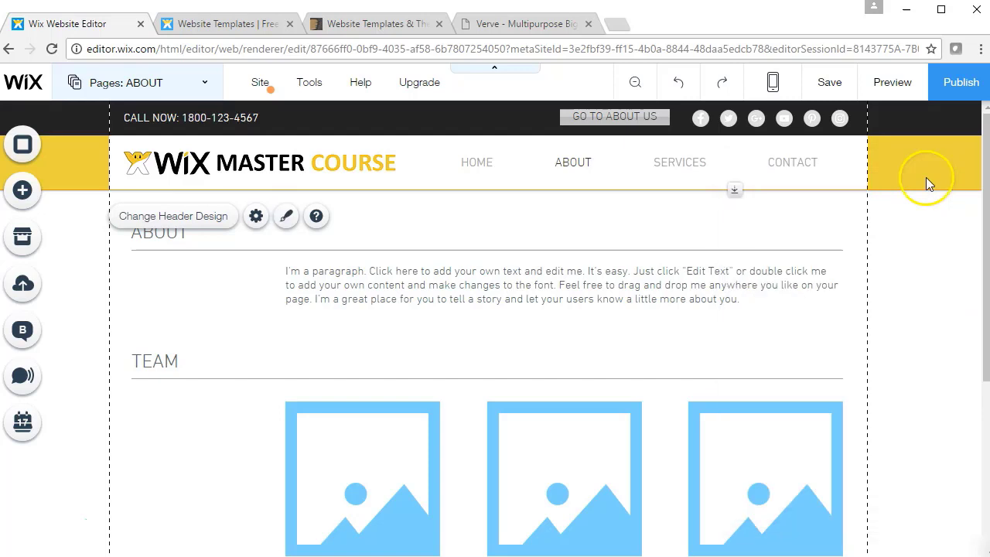
# Preview the About page with the yellow header, return to editing, and inspect the footer on that page.
pyautogui.click(901, 97)
pyautogui.moveTo(979, 183)
pyautogui.mouseDown()
pyautogui.moveTo(987, 235)
pyautogui.moveTo(976, 325)
pyautogui.moveTo(979, 179)
pyautogui.mouseUp()
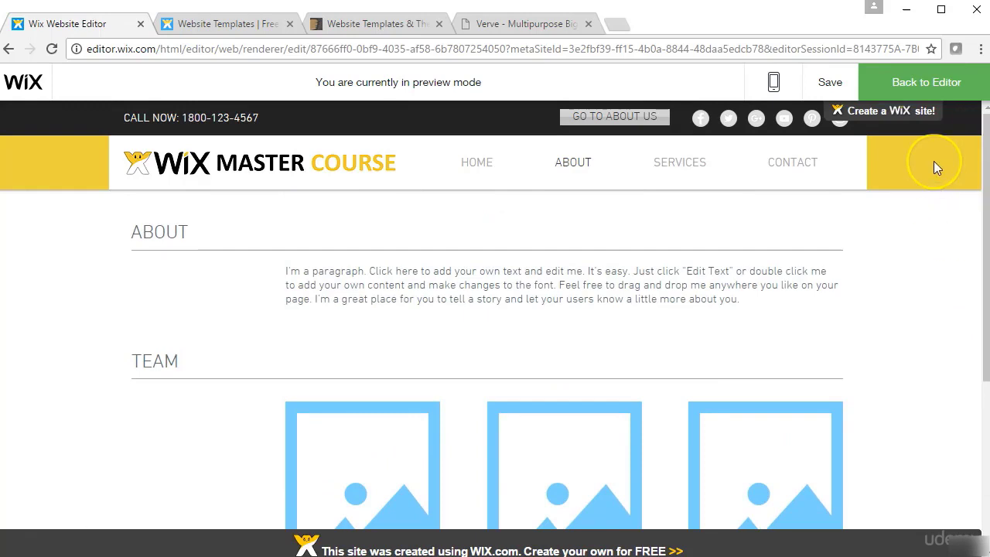
pyautogui.click(920, 80)
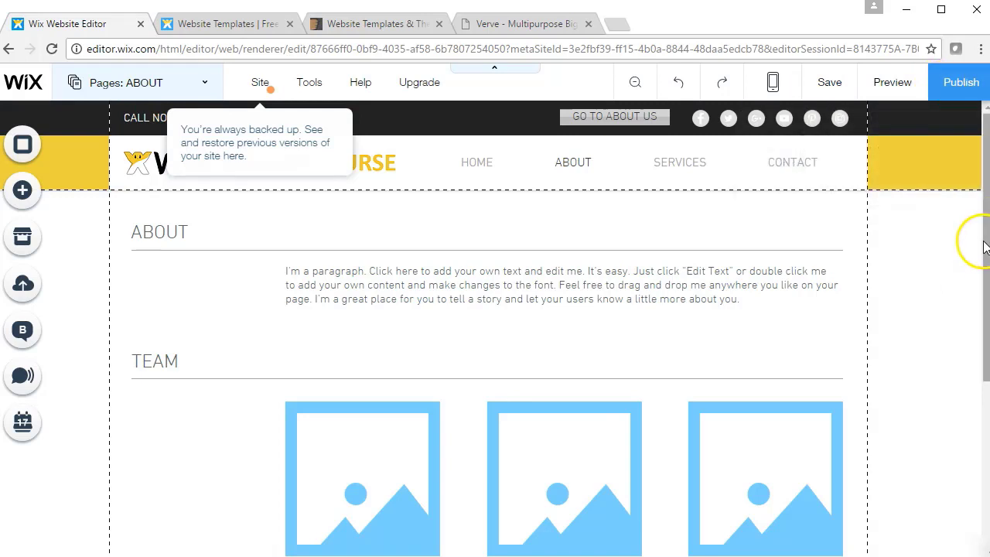
pyautogui.moveTo(986, 246); pyautogui.dragTo(967, 453)
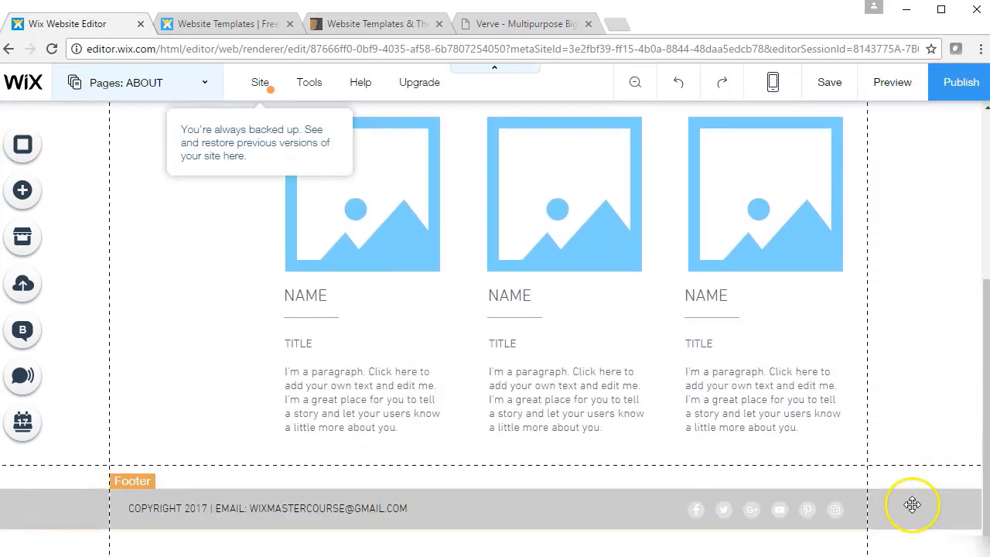